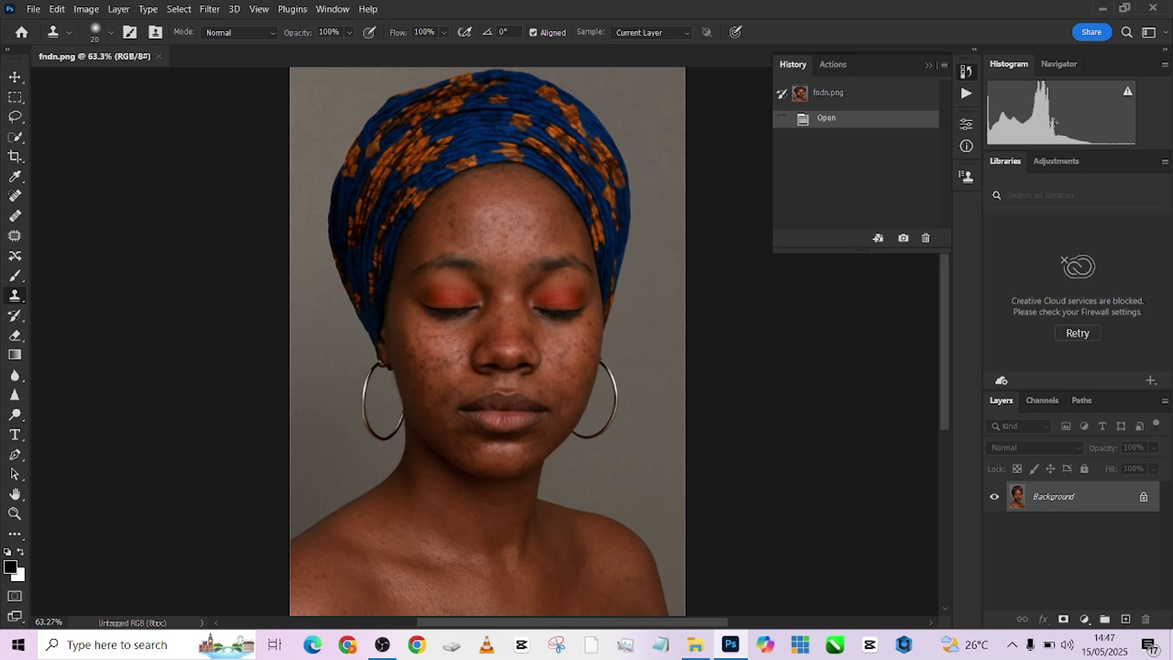
- Run the Frequency Separation + action from the photographix skin retouching set on the portrait
left_click(968, 97)
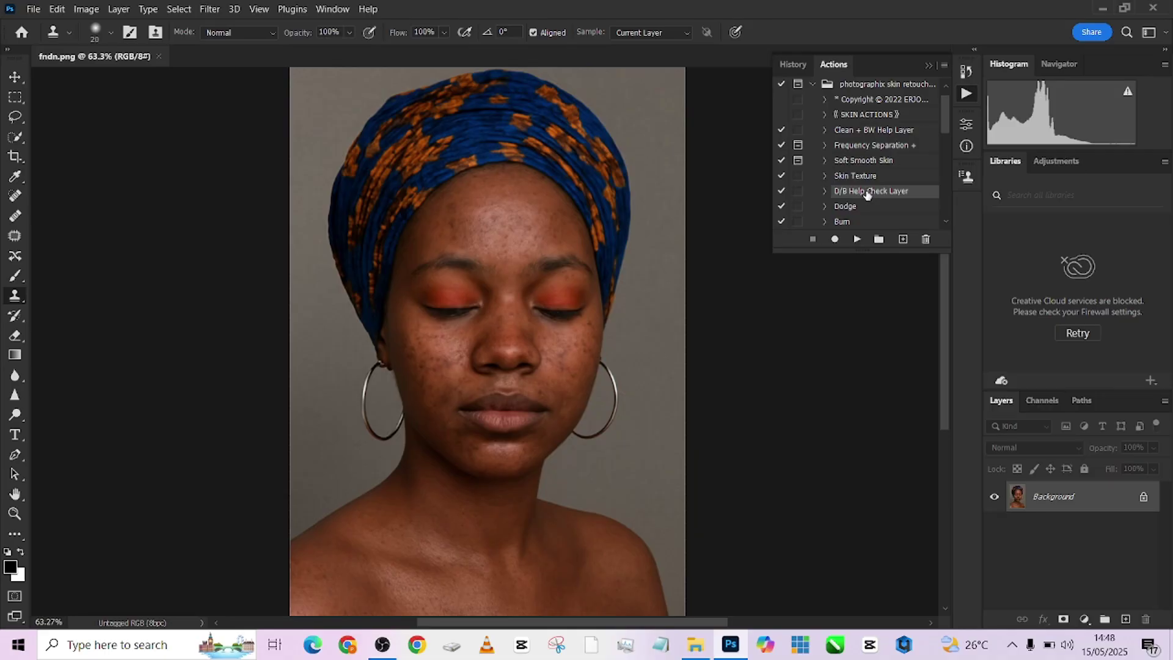
left_click(880, 146)
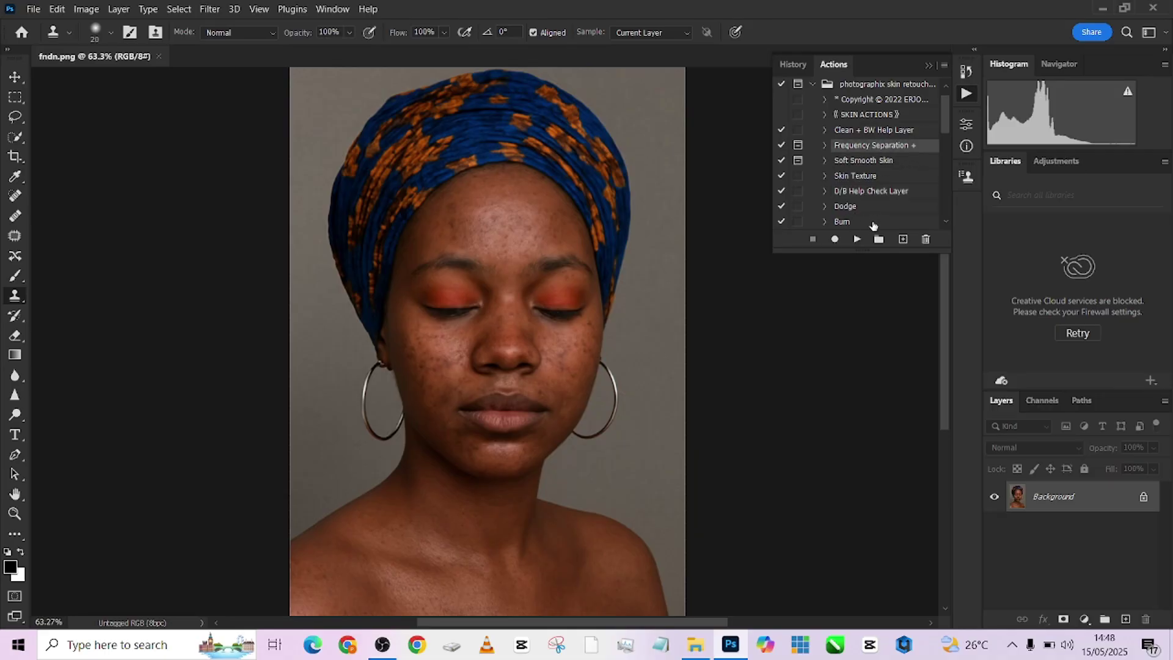
left_click(858, 240)
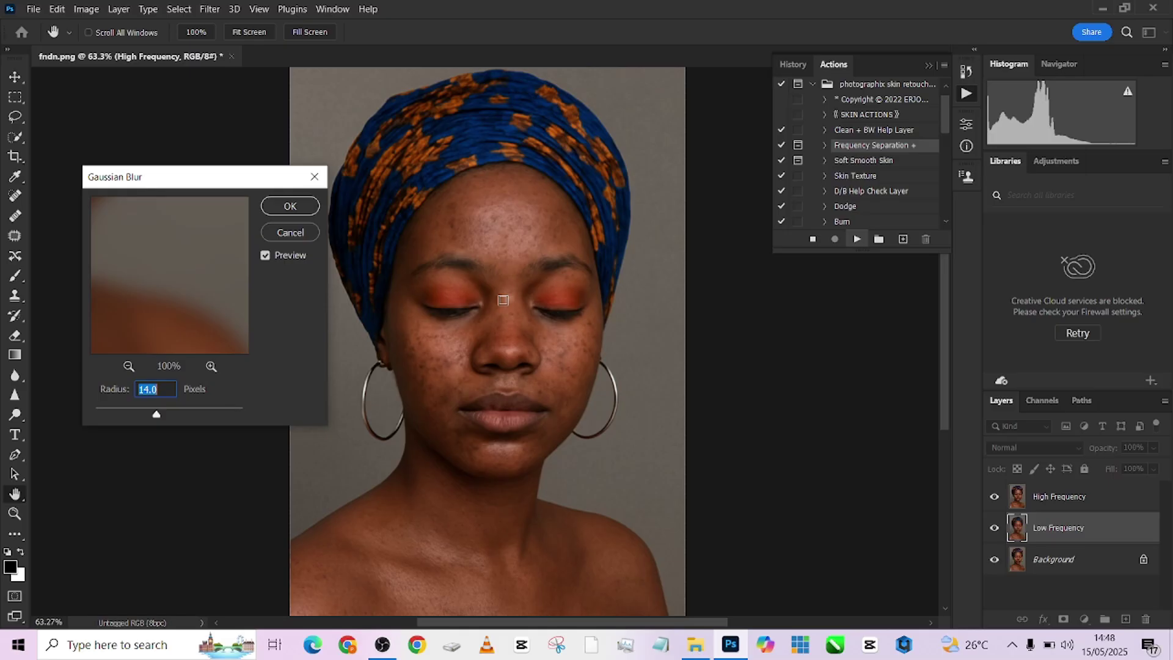
- Check the face in the Gaussian Blur preview and apply the blur to the low frequency layer with a 5-pixel radius
left_click(445, 355)
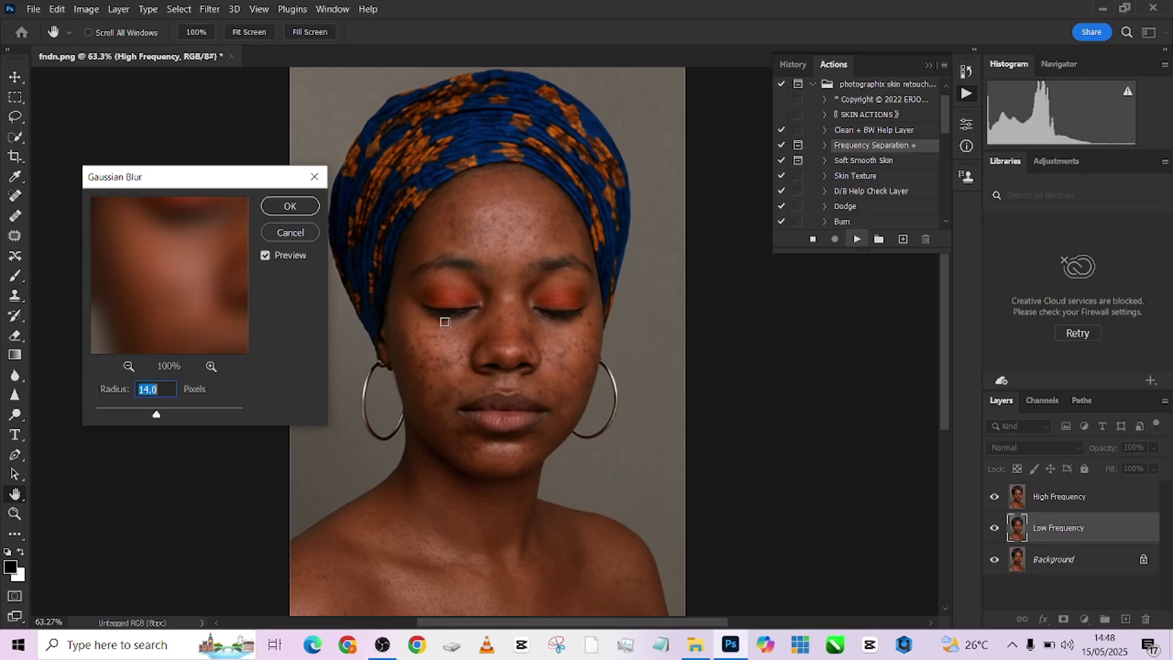
type("7")
left_click_drag(170, 300, 191, 276)
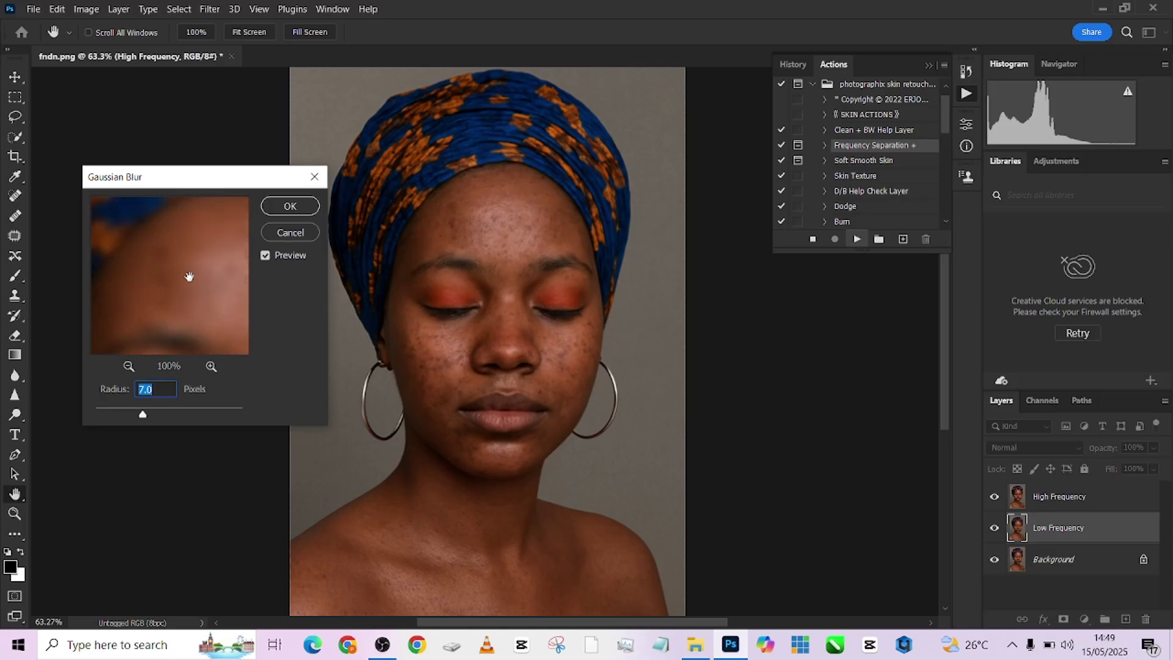
type("5")
left_click(128, 367)
left_click(127, 367)
left_click(127, 366)
left_click_drag(162, 314, 163, 281)
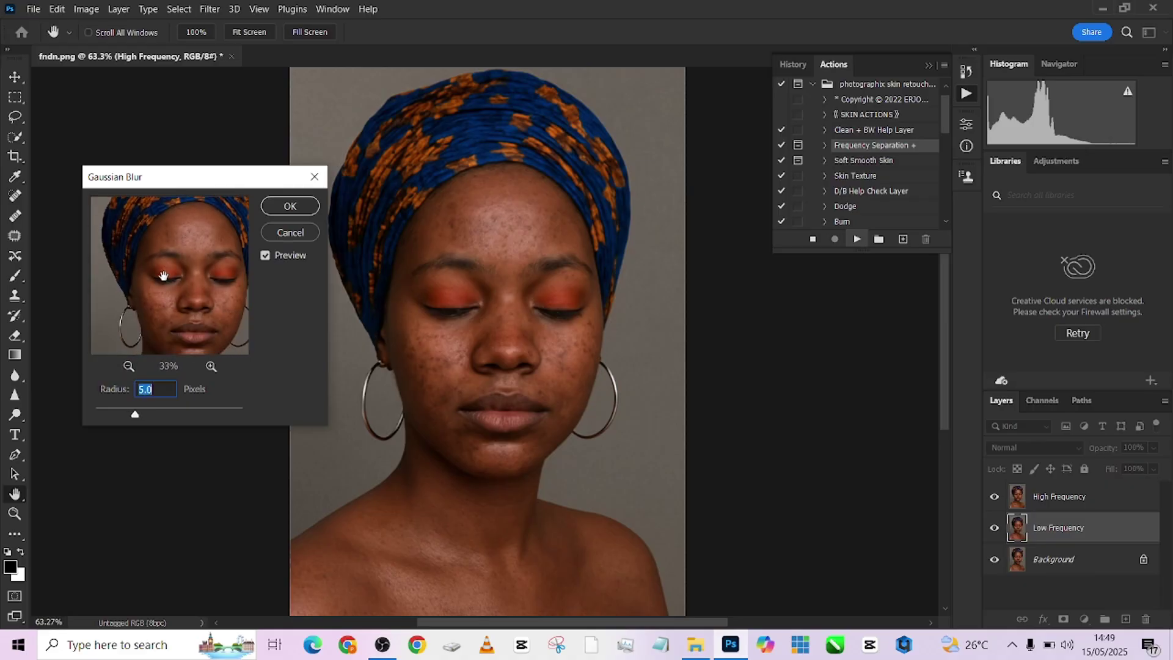
left_click_drag(190, 319, 186, 282)
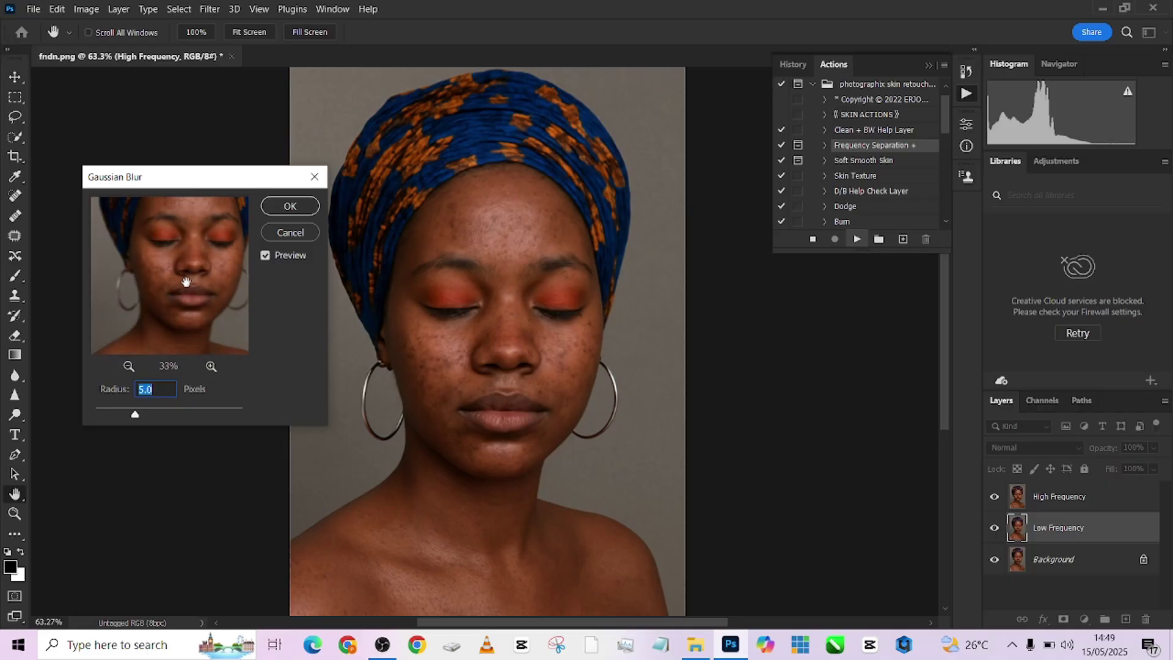
left_click(291, 206)
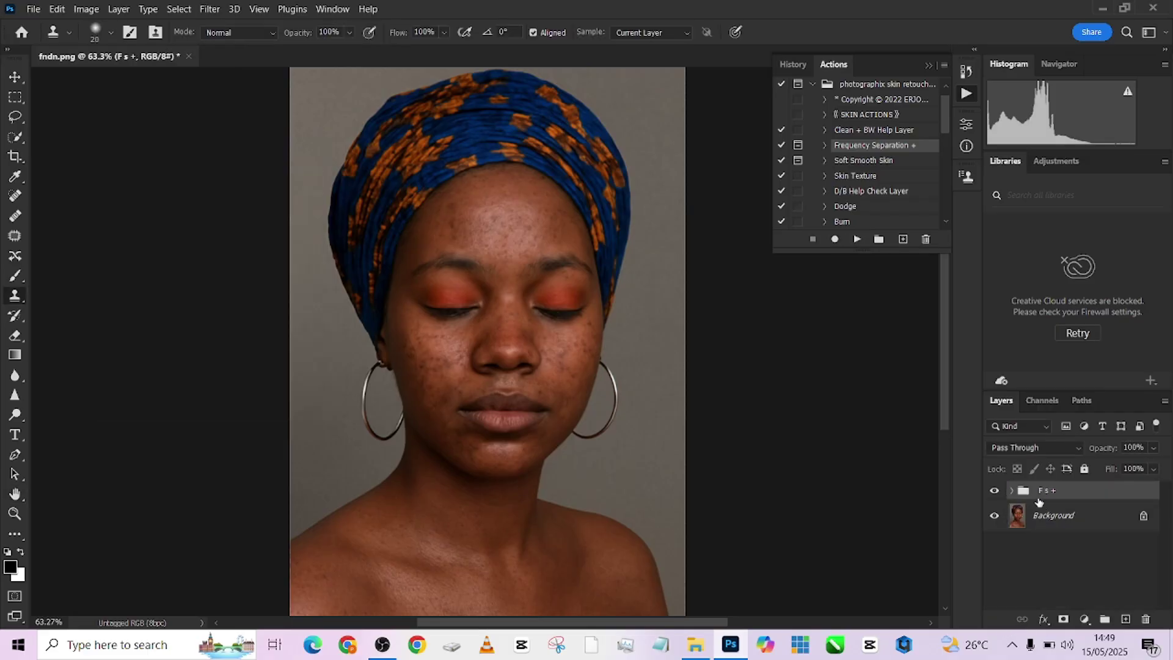
- Expand the F s + group, select the Low Frequency copy layer and activate the Mixer Brush
left_click(1011, 491)
left_click(1077, 579)
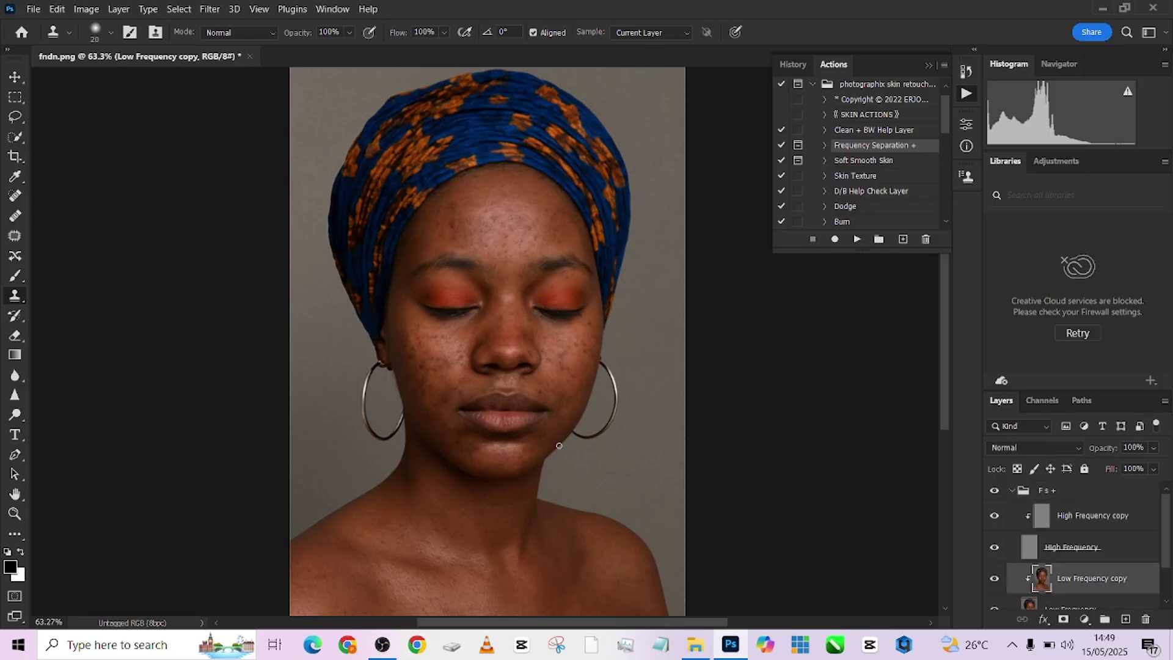
key("b")
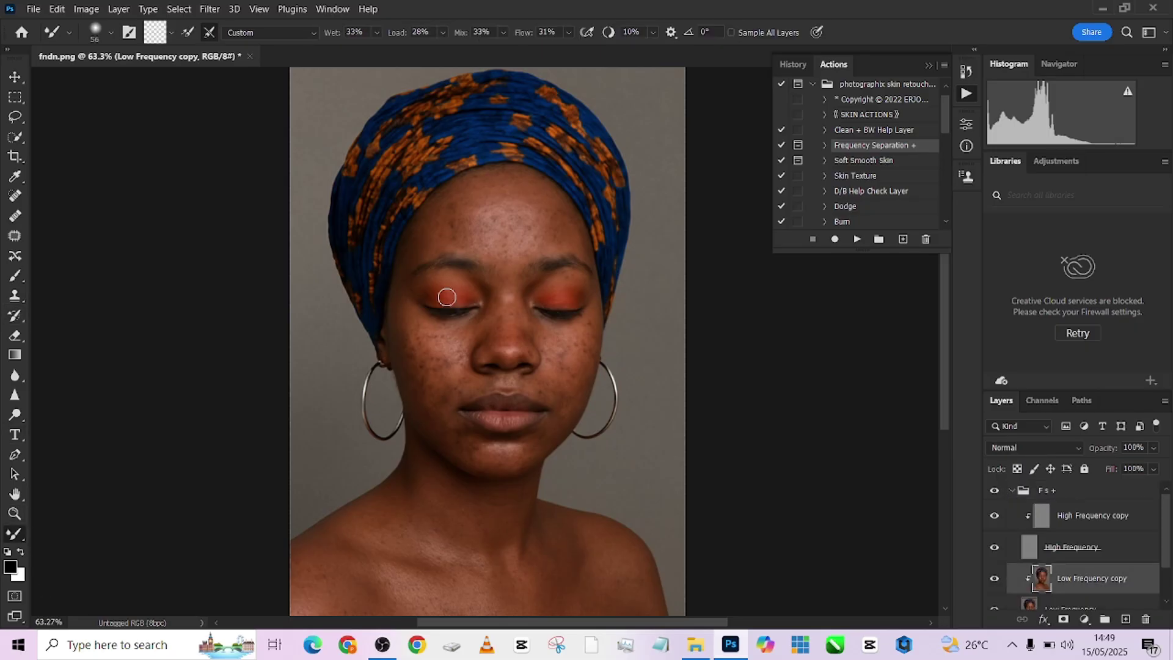
scroll(476, 286, "up", 3)
left_click_drag(512, 272, 481, 329)
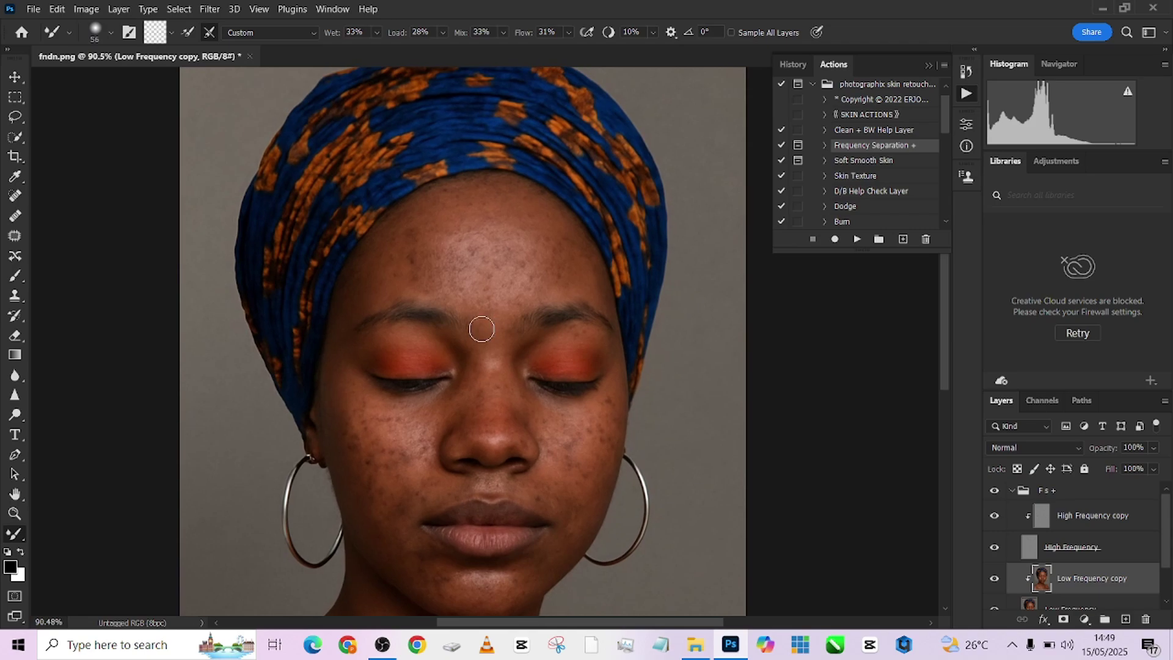
- Blend the dark blotches across the forehead with the Mixer Brush, using brush sizes up to 125 pixels
key("bracketright")
key("bracketright")
key("bracketright")
scroll(378, 275, "down", 1)
scroll(376, 259, "up", 3)
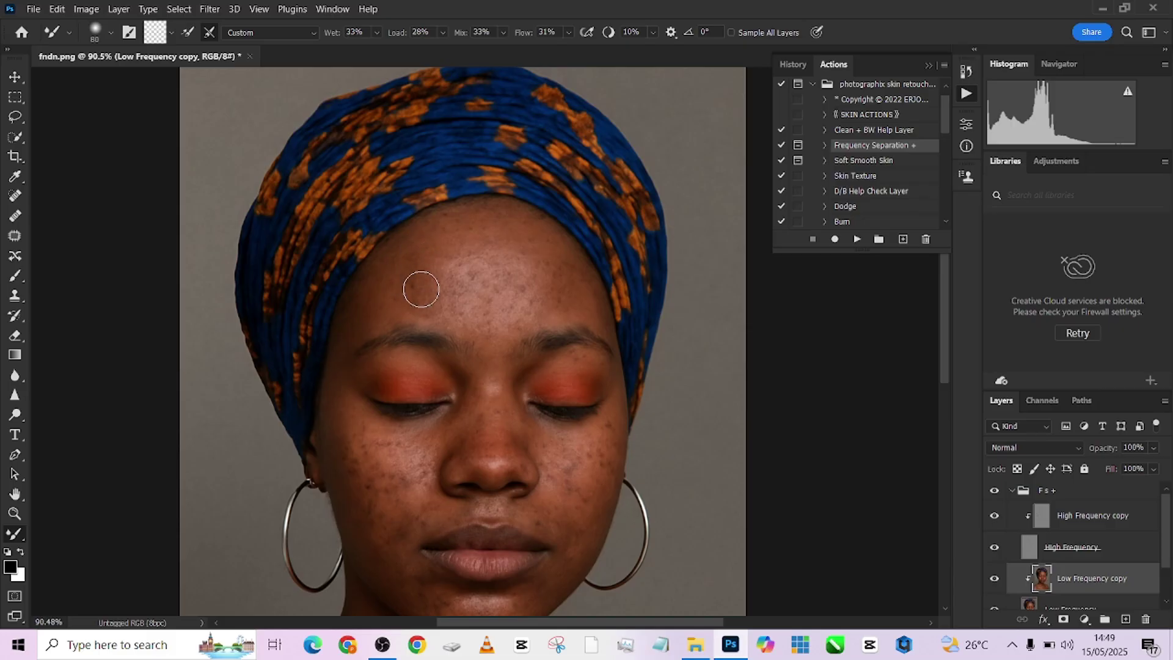
key("bracketright")
key("bracketright")
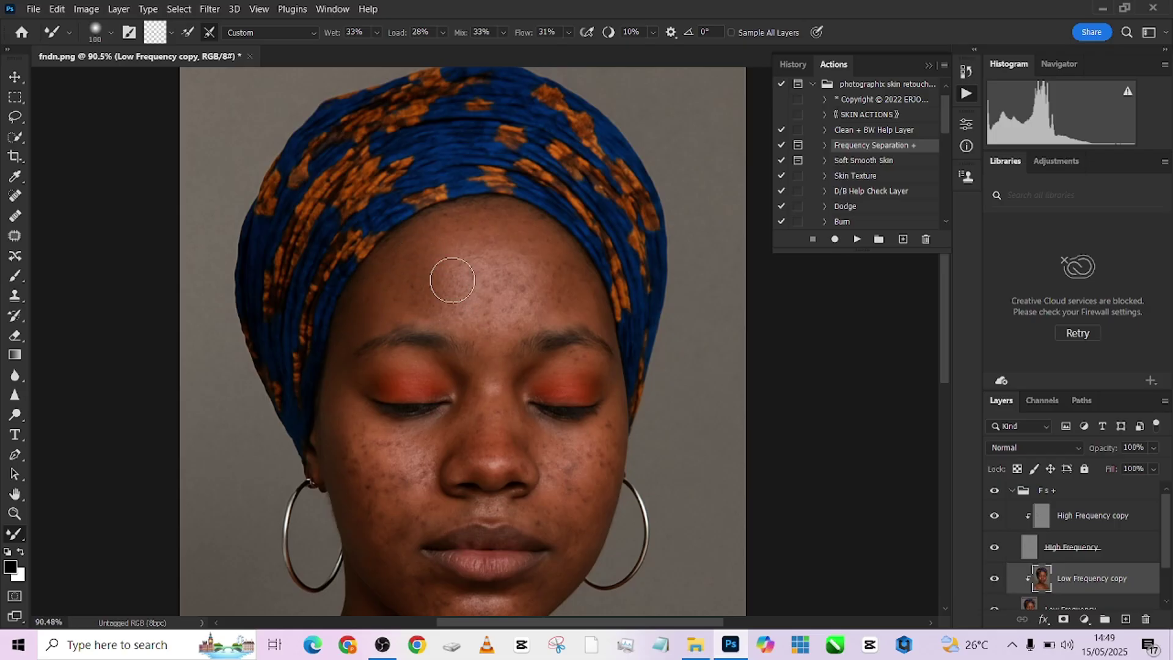
key("bracketright")
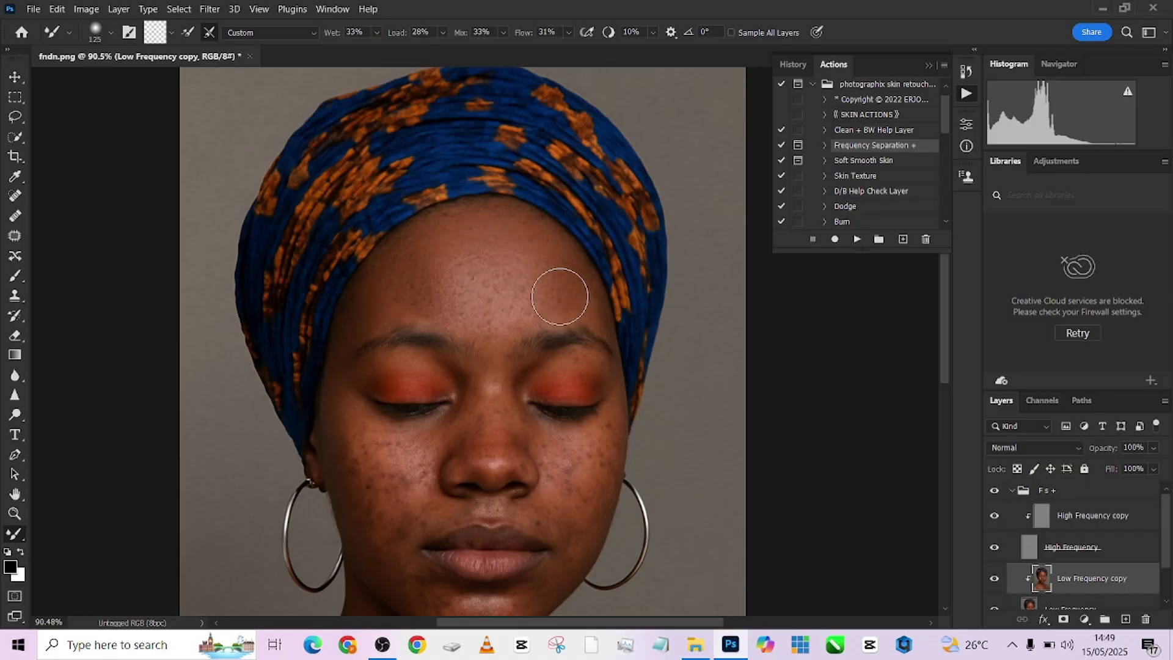
key("bracketleft")
key("bracketleft")
key("bracketleft")
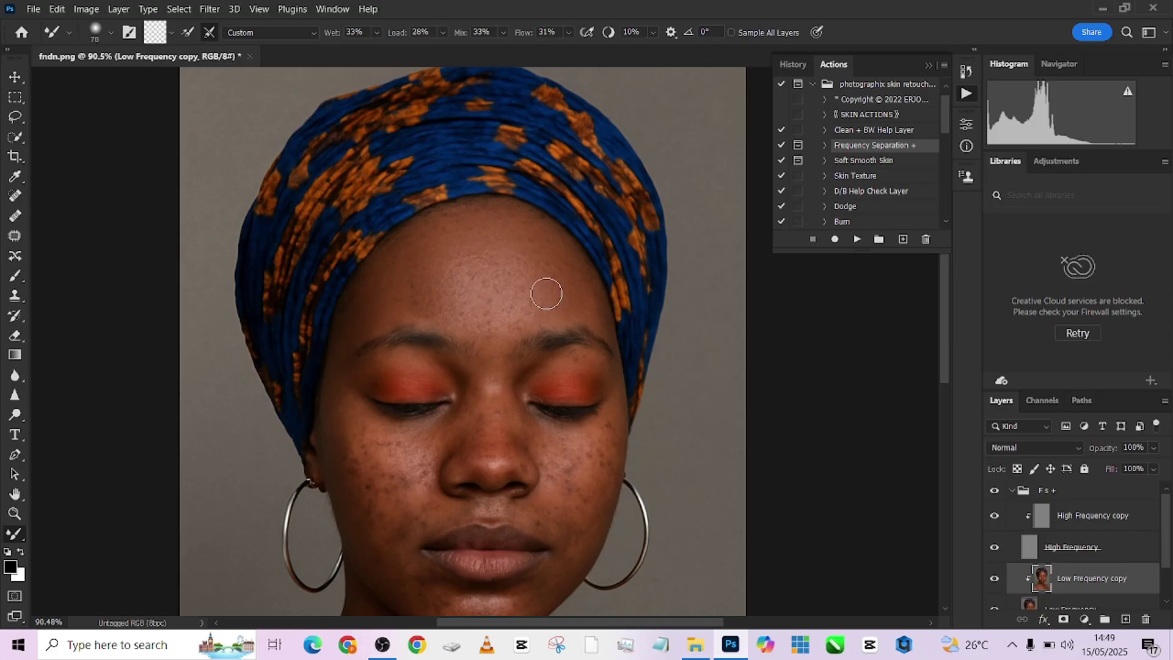
key("bracketleft")
- Compare the forehead before and after retouching by hiding and showing the F s + group
left_click(996, 491)
left_click(997, 492)
left_click(996, 492)
left_click(996, 492)
- Blend the dark spots on the image-left cheek down towards the mouth with a Mixer Brush of about 60 pixels
key("bracketleft")
key("bracketleft")
key("bracketright")
mouse_move(360, 488)
left_mouse_down()
mouse_move(349, 459)
mouse_move(358, 496)
mouse_move(351, 438)
mouse_move(359, 468)
mouse_move(373, 457)
mouse_move(381, 469)
mouse_move(365, 437)
mouse_move(427, 429)
mouse_move(418, 461)
mouse_move(427, 446)
mouse_move(432, 462)
mouse_move(404, 478)
mouse_move(413, 456)
mouse_move(401, 451)
mouse_move(393, 502)
mouse_move(388, 457)
mouse_move(361, 452)
mouse_move(368, 504)
mouse_move(349, 460)
mouse_move(402, 527)
mouse_move(377, 521)
mouse_move(366, 498)
mouse_move(374, 543)
mouse_move(422, 451)
mouse_move(427, 466)
mouse_move(453, 416)
left_mouse_up()
key("bracketleft")
key("bracketright")
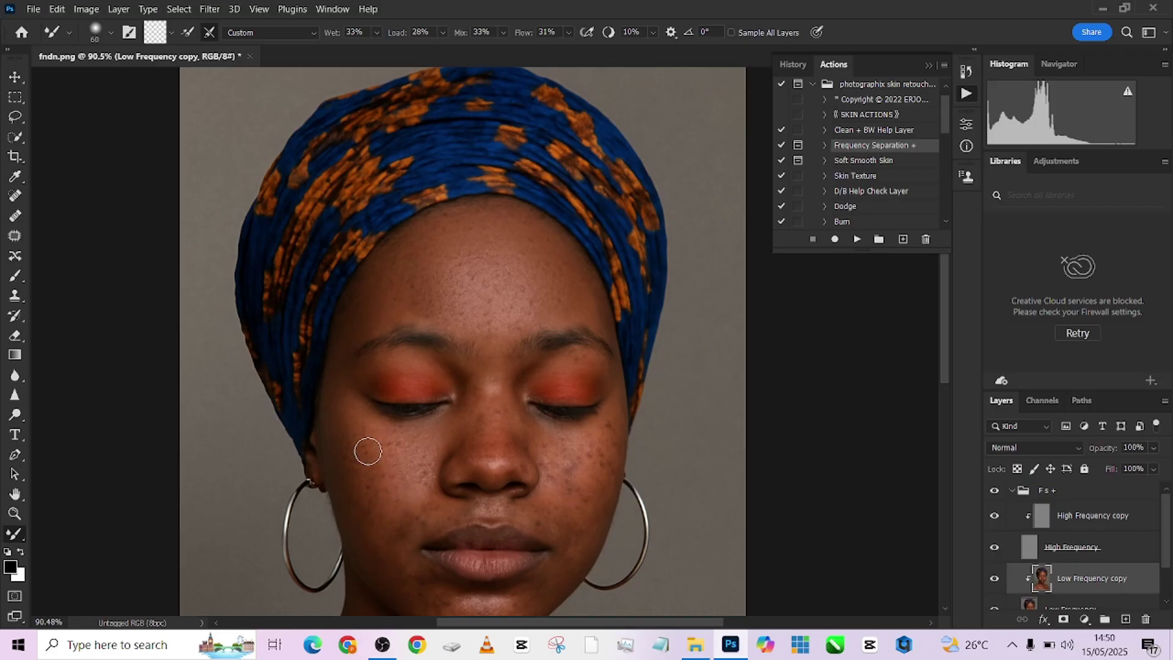
mouse_move(367, 451)
left_mouse_down()
mouse_move(349, 427)
mouse_move(366, 506)
mouse_move(413, 487)
mouse_move(401, 503)
mouse_move(440, 517)
left_mouse_up()
- Smooth the blotches on the image-right cheek with the Mixer Brush
key("bracketleft")
key("bracketleft")
key("bracketright")
key("bracketright")
mouse_move(576, 453)
left_mouse_down()
mouse_move(572, 475)
mouse_move(588, 474)
left_mouse_up()
- Even out the skin tones on the chin and around the mouth, using Mixer Brush sizes between 45 and 60 pixels
left_click_drag(550, 508, 519, 427)
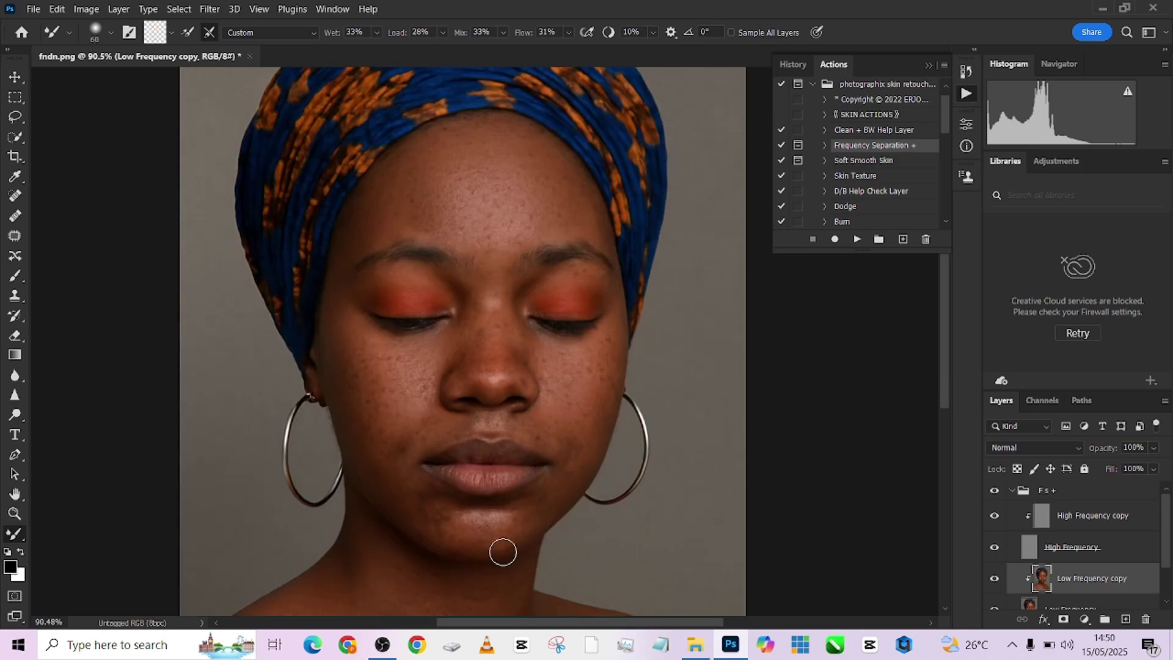
left_click_drag(459, 527, 435, 525)
key("bracketleft")
key("bracketleft")
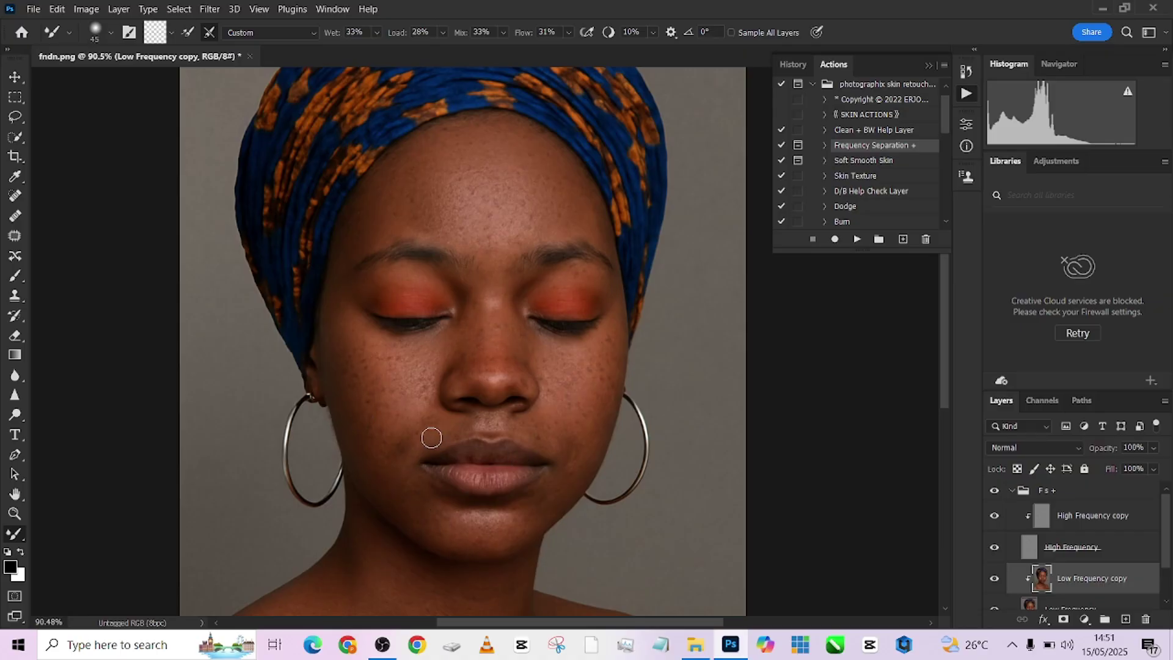
key("bracketright")
key("bracketright")
key("bracketleft")
key("bracketleft")
key("bracketright")
key("bracketright")
- Blend the skin below the lips and down to the neck, enlarging the Mixer Brush from 60 to 80 pixels
scroll(521, 432, "down", 2)
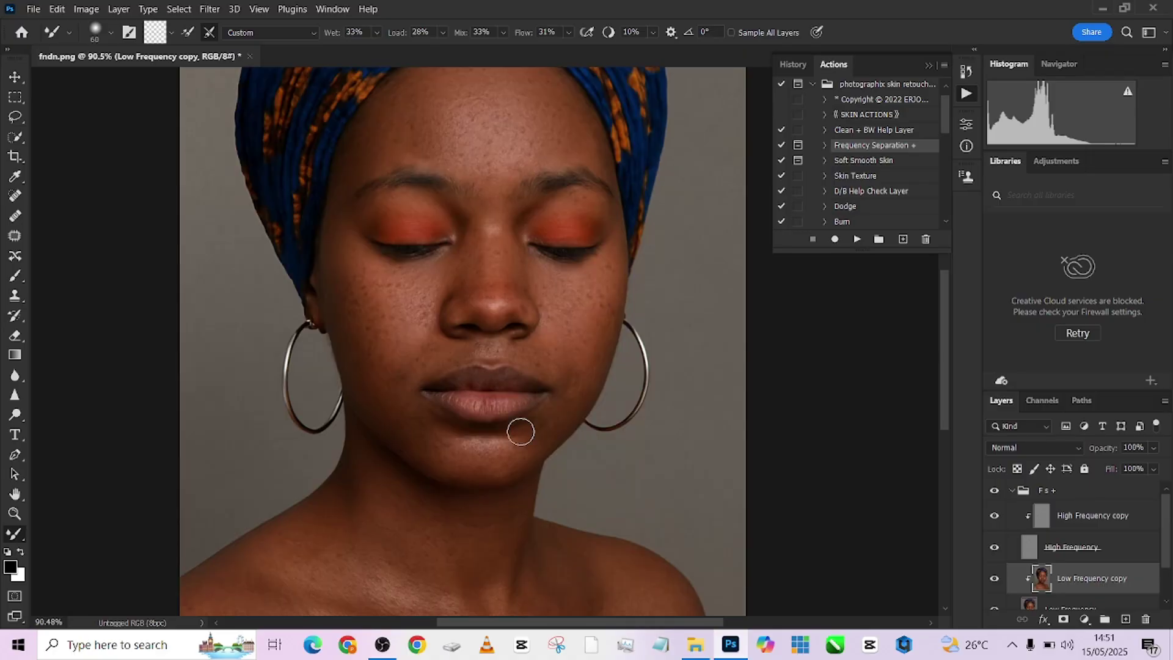
scroll(576, 411, "down", 3)
key("bracketright")
key("bracketright")
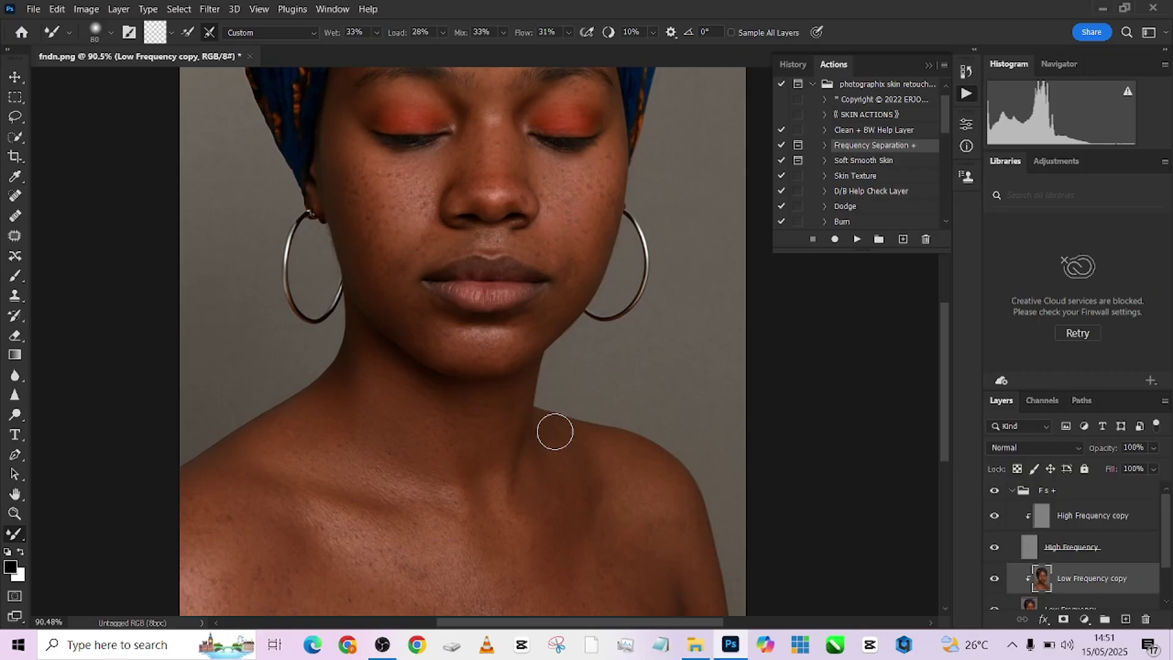
- Smooth the image-right shoulder and adjoining chest with Mixer Brush sizes of 100 to 125 pixels
scroll(575, 464, "down", 1)
key("bracketright")
key("bracketright")
key("bracketright")
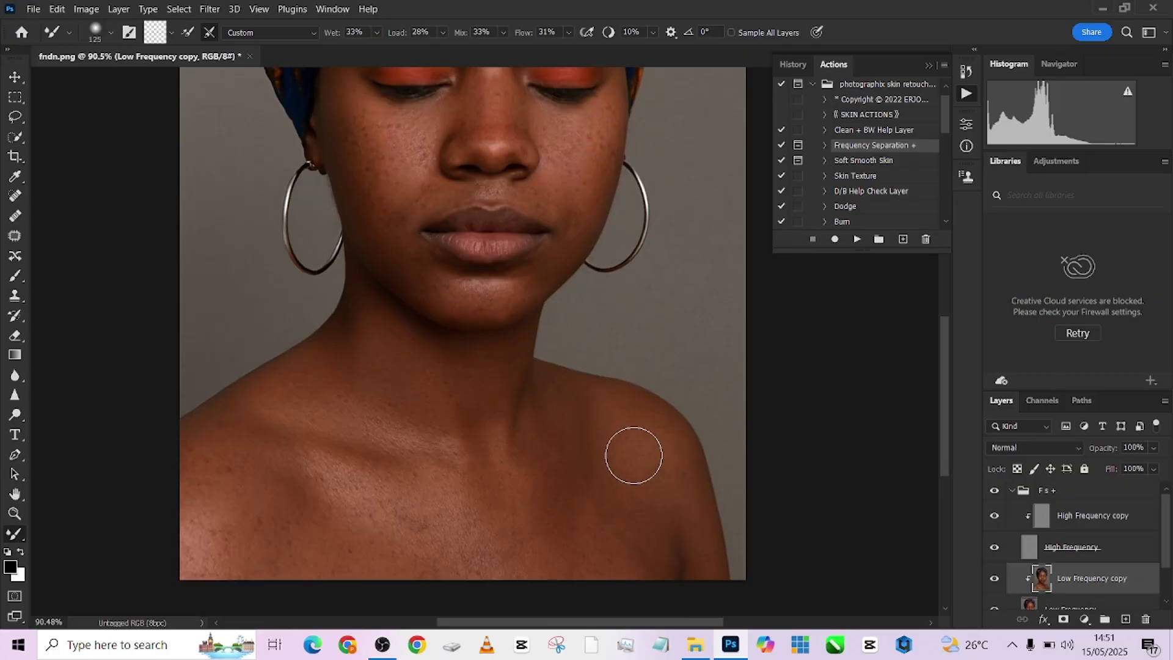
scroll(614, 464, "down", 1)
key("bracketleft")
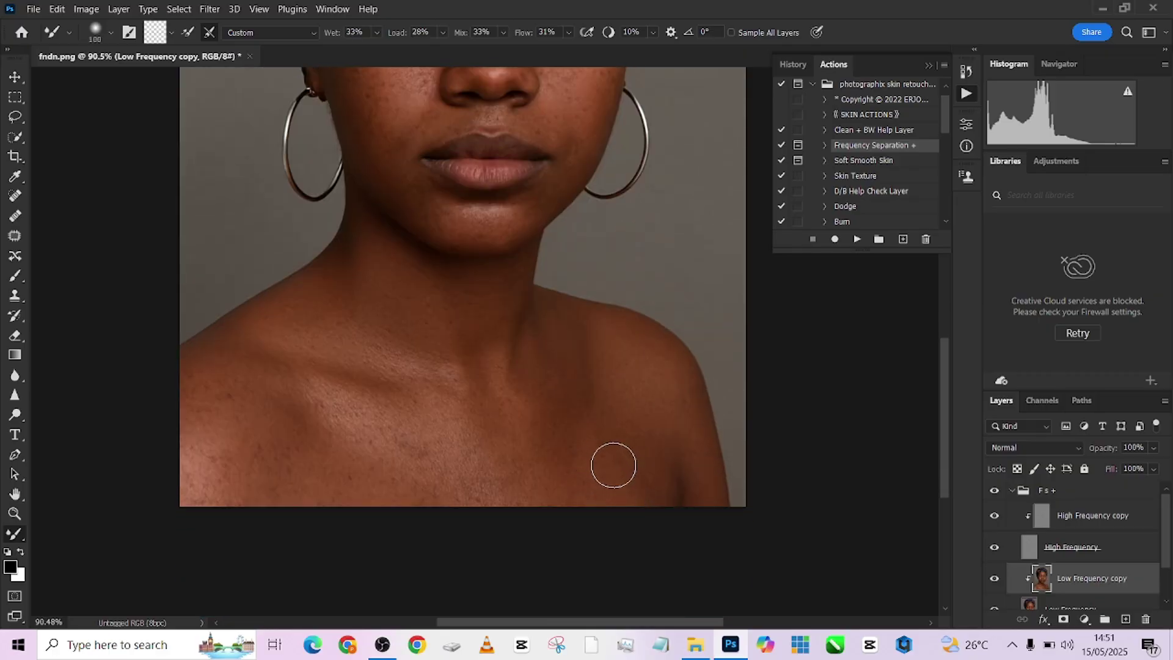
key("bracketright")
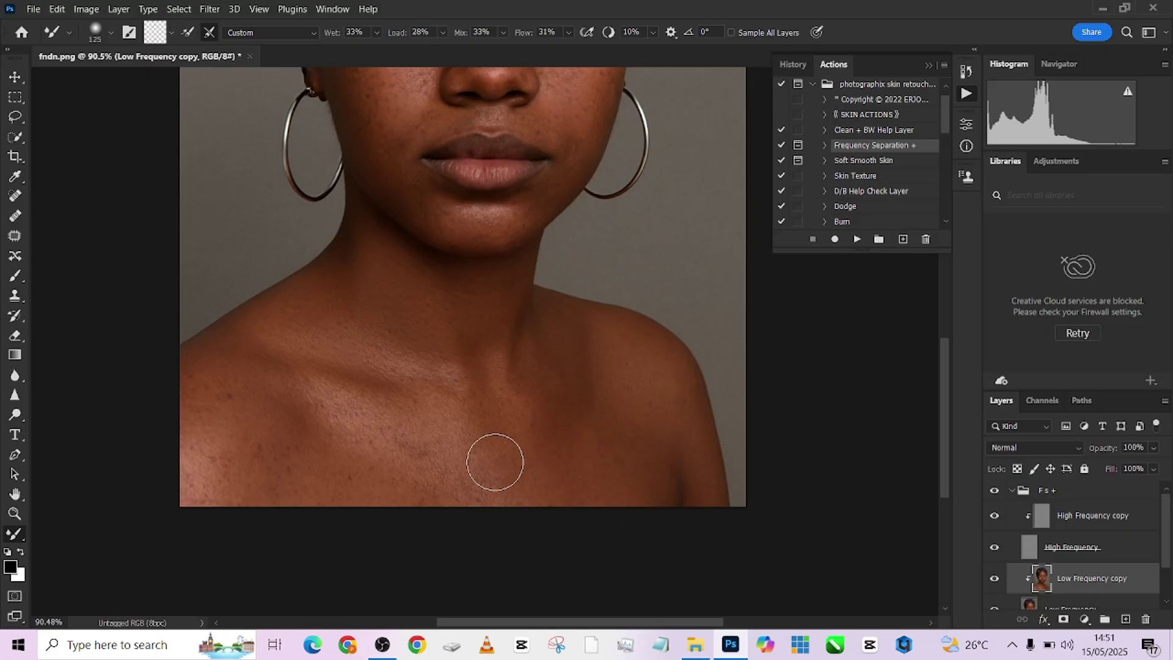
- Blend the blotches on the central chest and image-left shoulder with Mixer Brush sizes of 90 to 125 pixels
left_click_drag(463, 474, 342, 419)
key("bracketleft")
key("bracketleft")
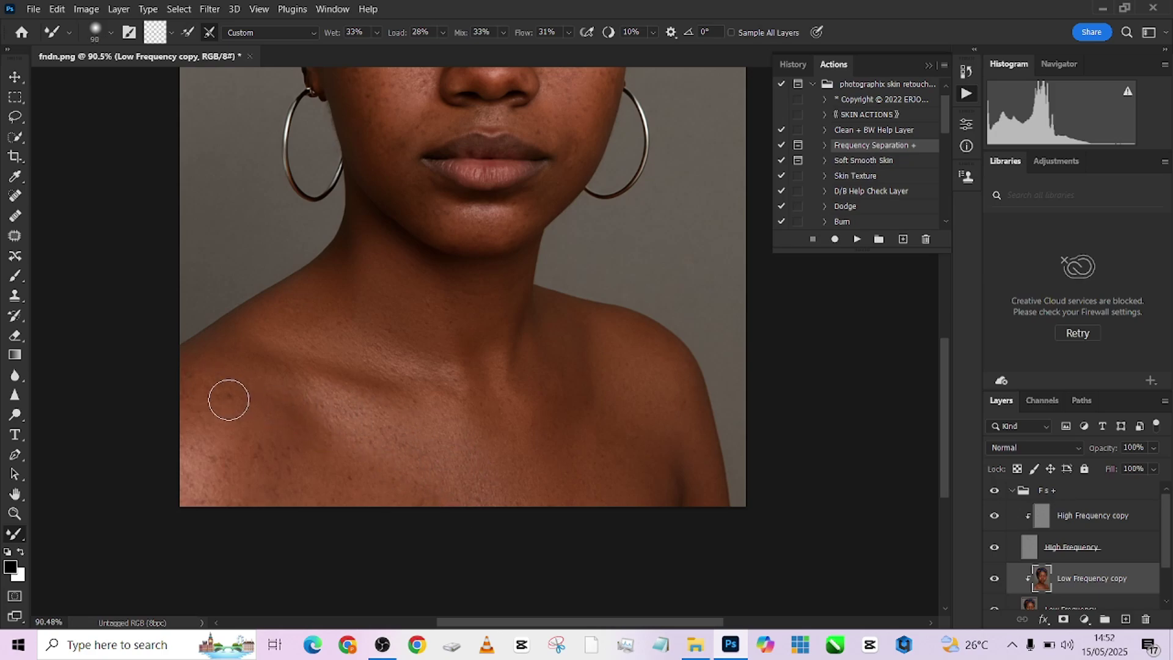
key("bracketright")
key("bracketright")
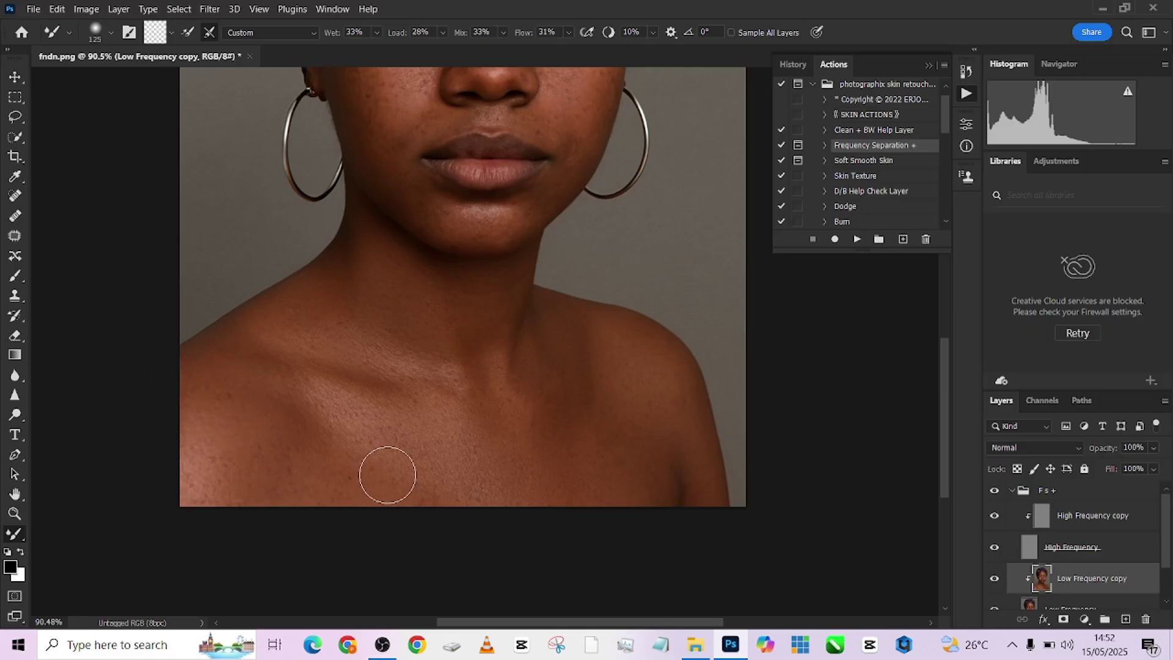
- Even out the remaining tones on the lower chest and neck, varying the Mixer Brush from 80 pixels upwards
key("bracketleft")
key("bracketleft")
key("bracketleft")
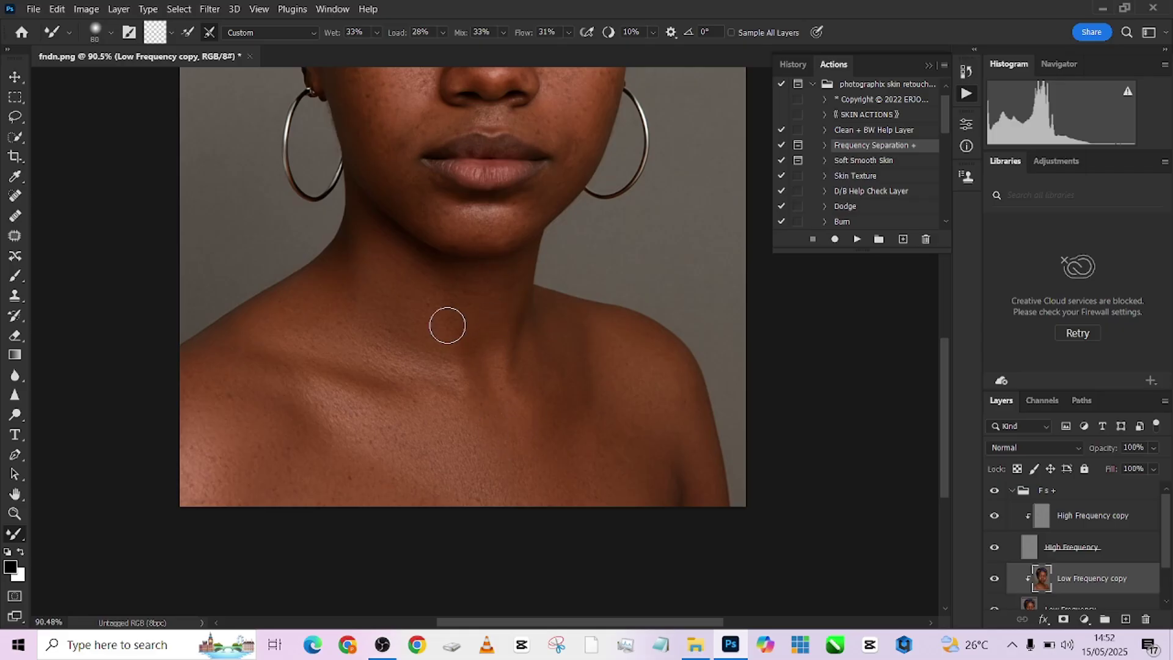
key("bracketright")
key("bracketright")
key("bracketright")
- Review the whole portrait before and after smoothing by repeatedly hiding and showing the F s + group
scroll(542, 556, "down", 3)
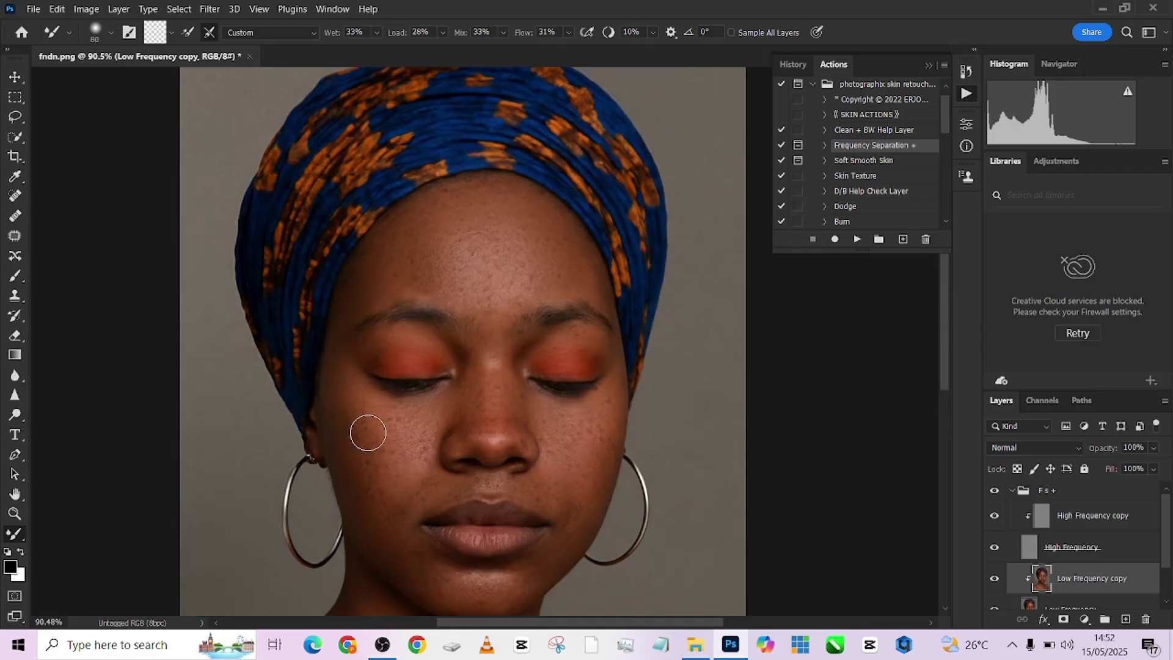
key("bracketleft")
key("bracketleft")
key("bracketleft")
left_click_drag(428, 405, 408, 342)
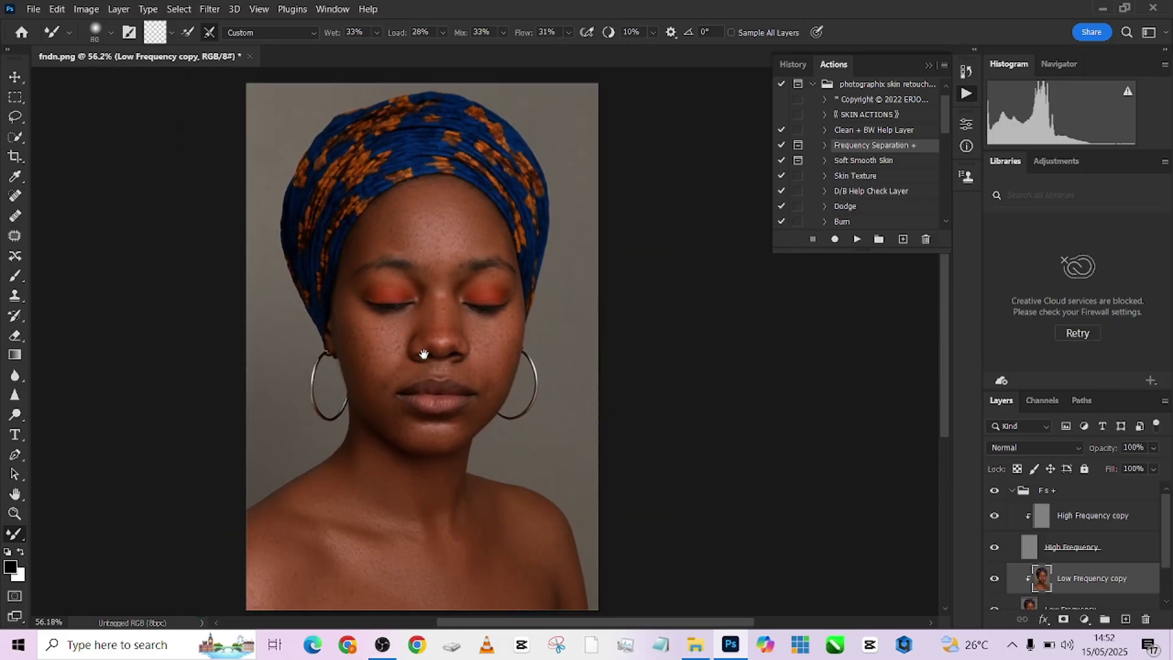
left_click(995, 491)
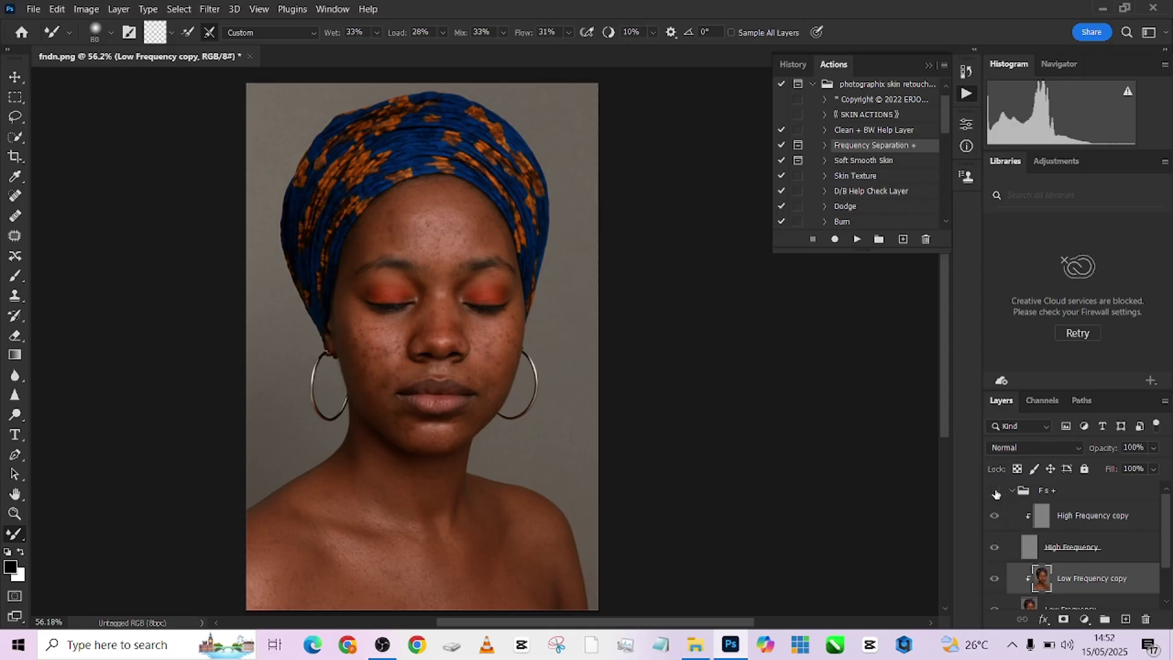
left_click(995, 491)
left_click(995, 491)
left_click(996, 491)
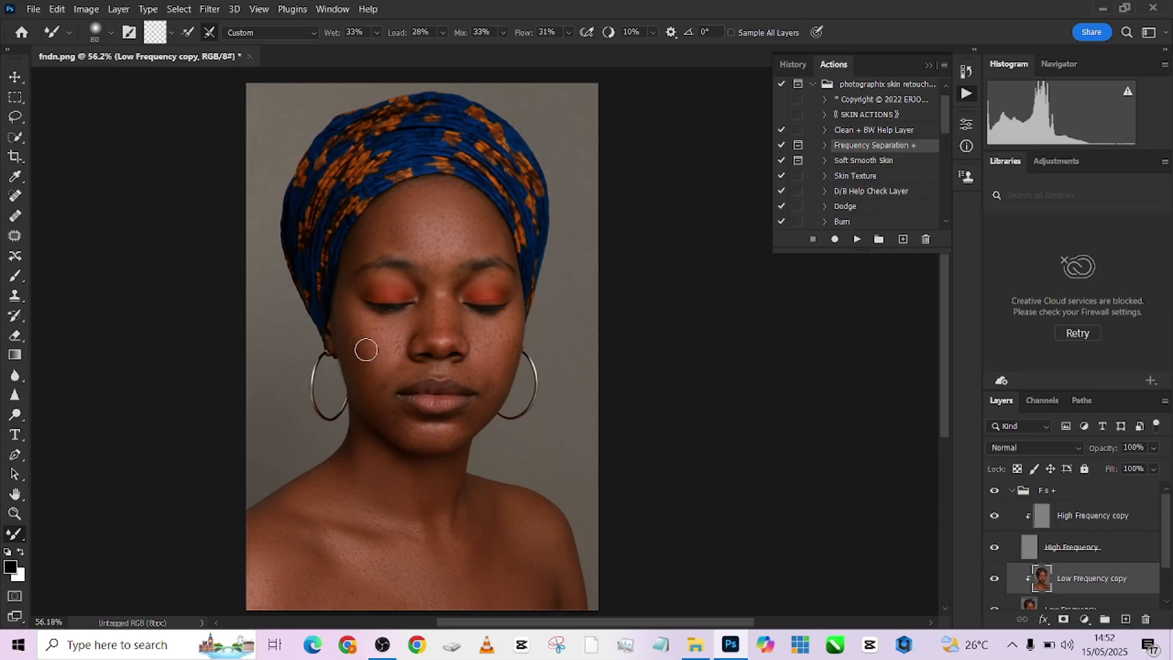
left_click(994, 493)
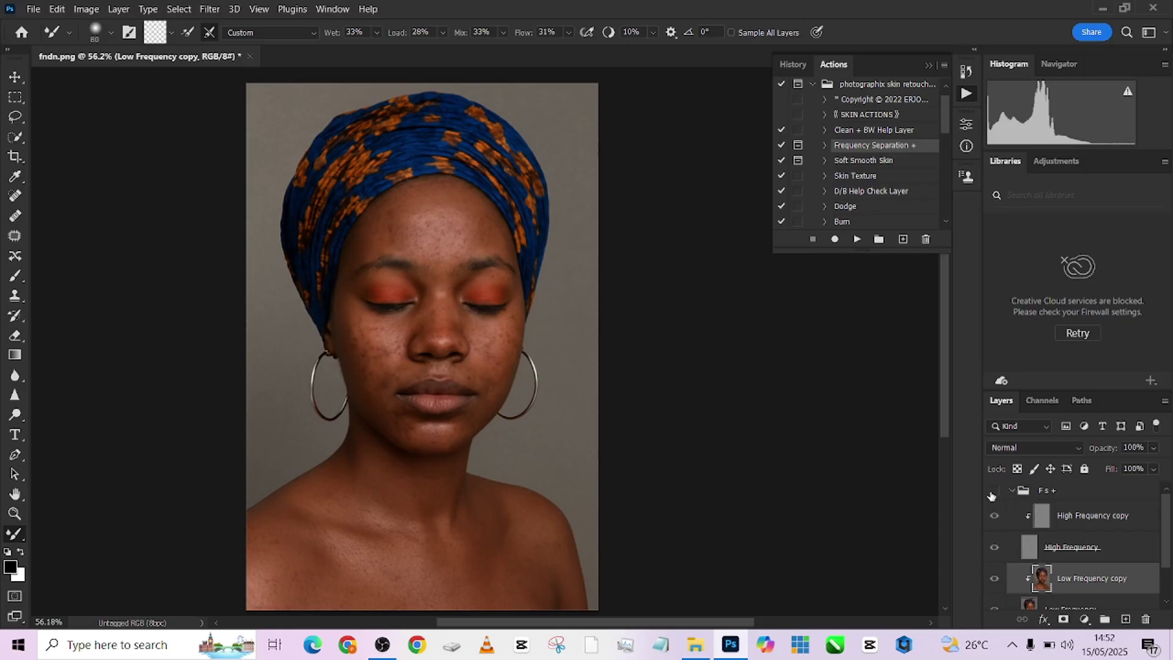
left_click(992, 494)
left_click(993, 492)
left_click(993, 493)
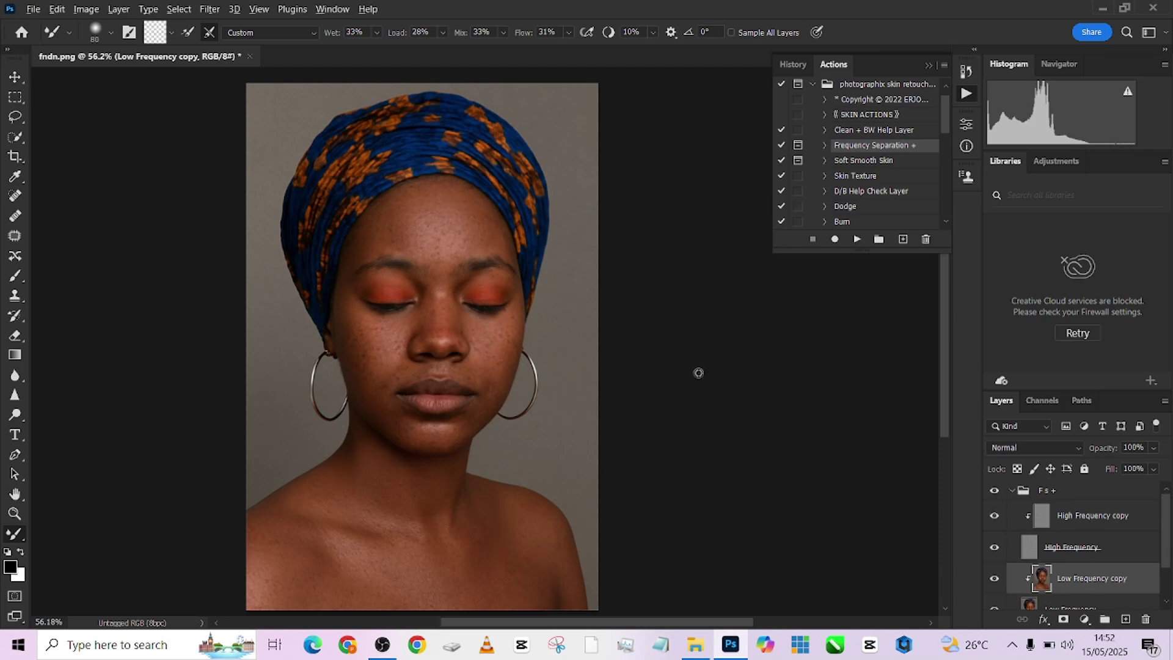
- Select the High Frequency copy layer and clone clean texture over the spots on the image-right cheek with the Clone Stamp tool
scroll(629, 388, "up", 3)
left_click(1097, 525)
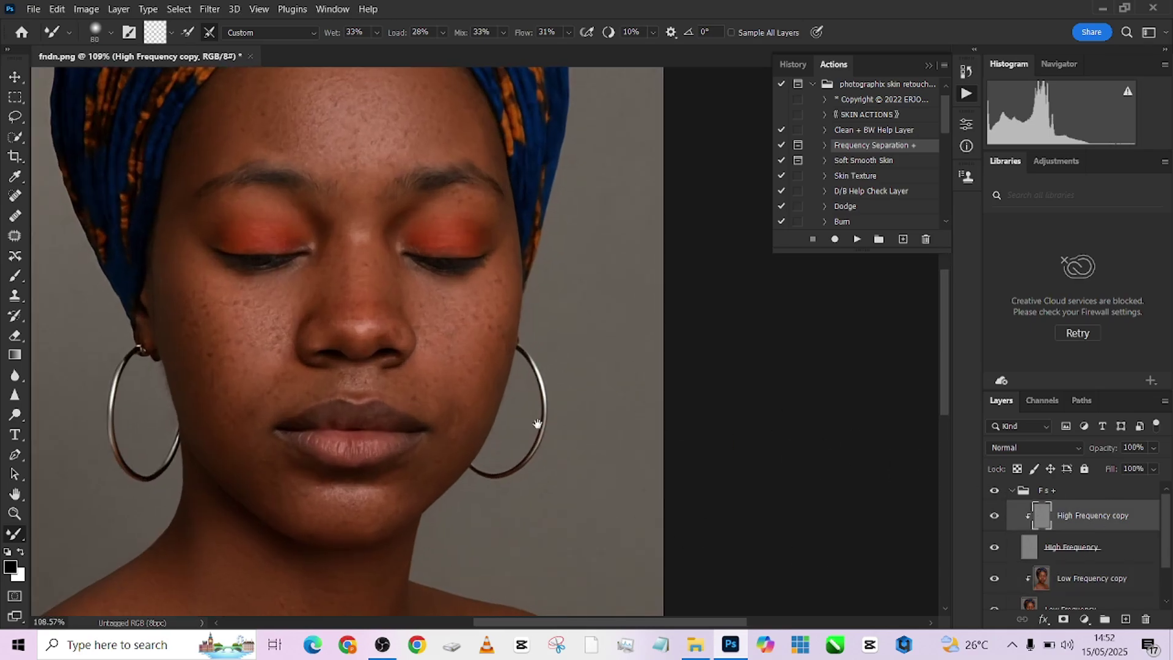
scroll(538, 419, "left", 3)
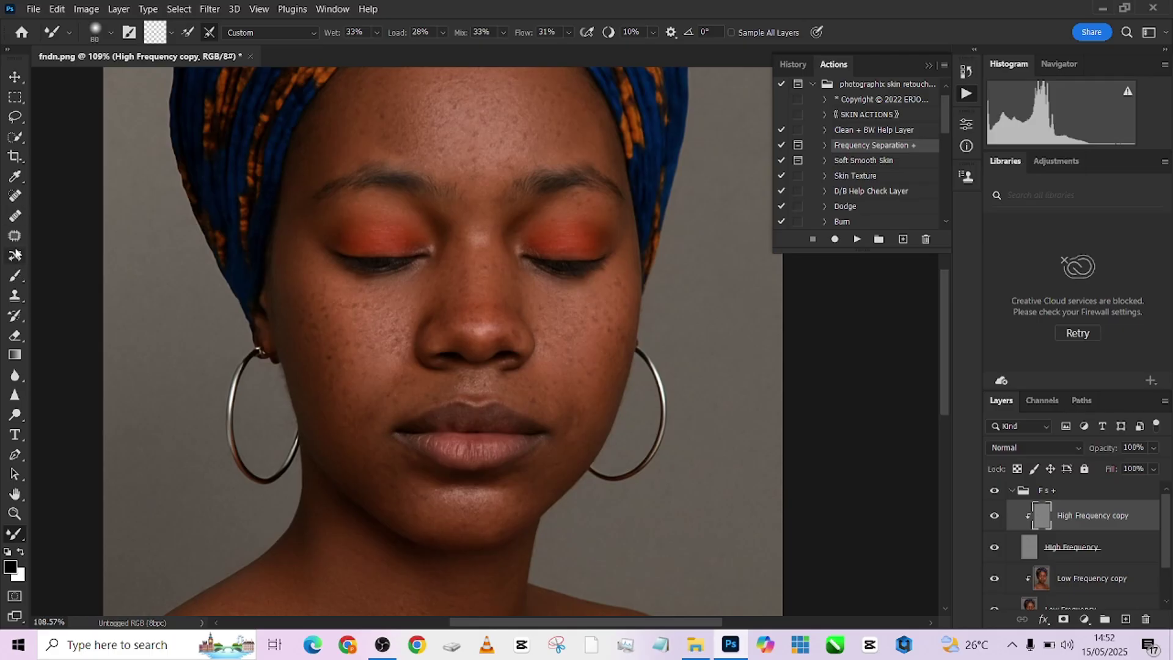
left_click(15, 295)
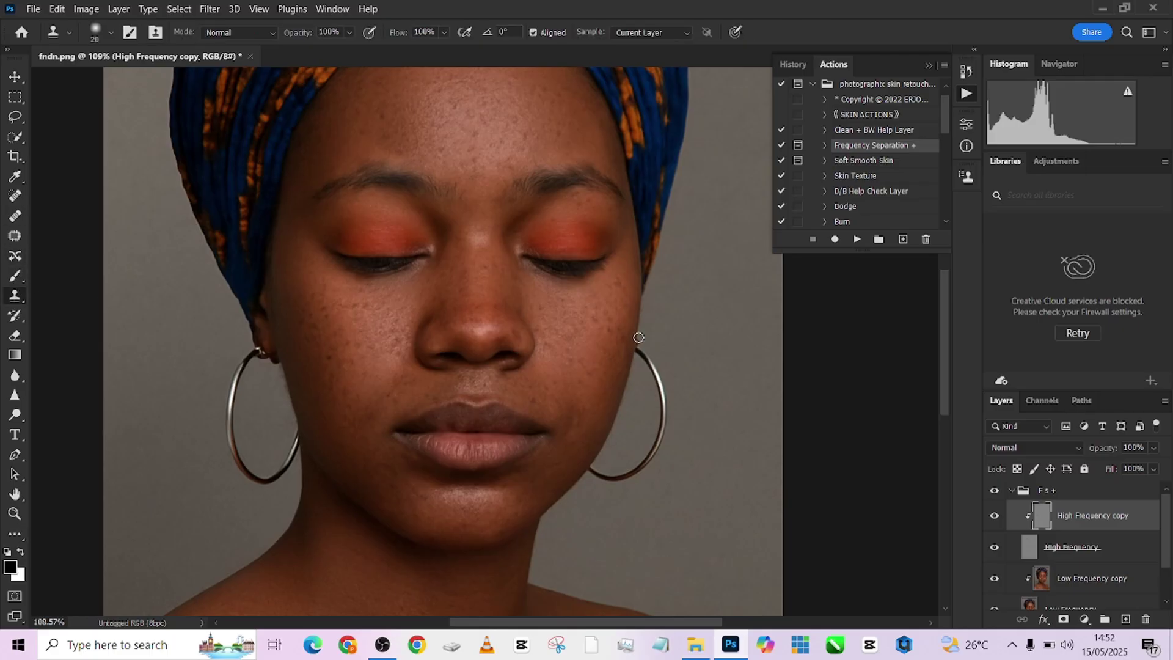
left_click_drag(593, 336, 585, 337)
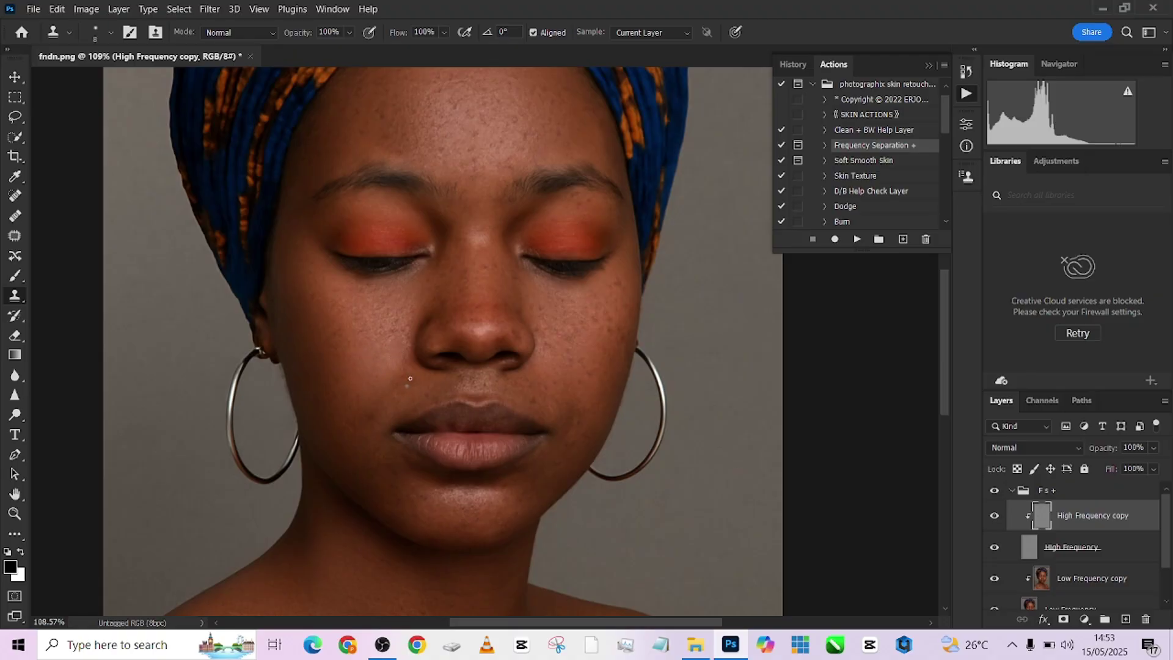
- Clone clean texture over the remaining marks on the outer image-right cheek, beside the earring
left_click(591, 354)
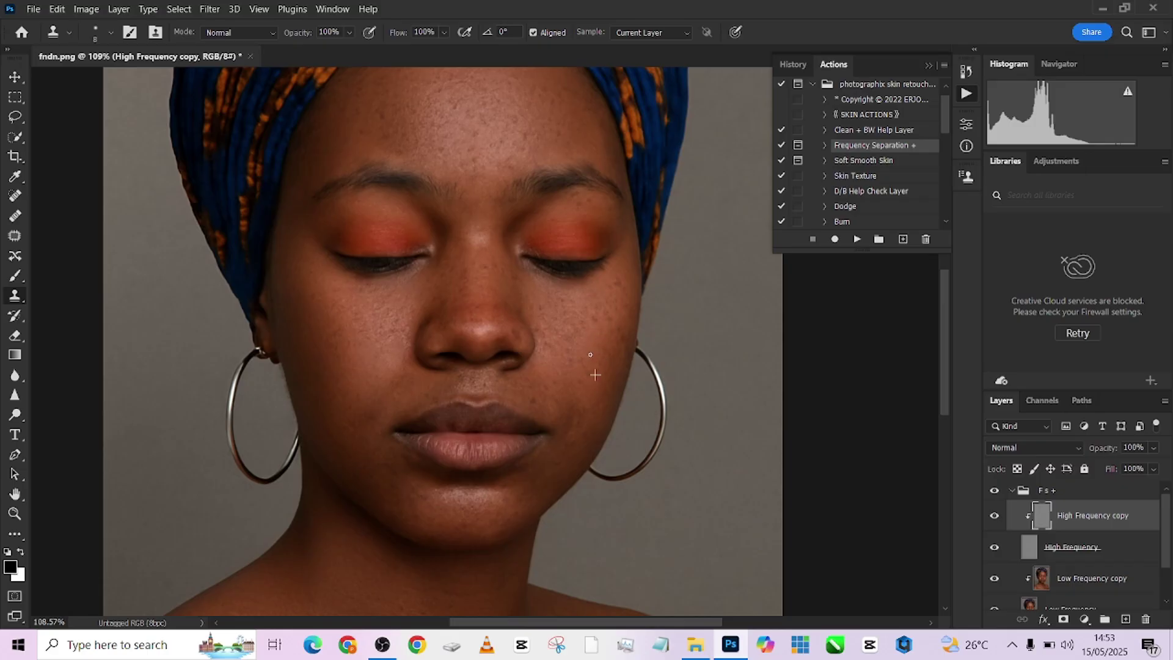
left_click(590, 343, "alt")
left_click(596, 327)
left_click(593, 327, "alt")
left_click_drag(611, 335, 611, 335)
left_click_drag(586, 325, 592, 317)
- Clone away the spots on the lower image-right cheek and between the nose and the mouth corner
left_click(588, 389, "alt")
left_click(580, 382)
left_click(559, 392, "alt")
left_click(533, 388, "alt")
left_click(527, 394)
left_click(537, 388, "alt")
left_click(536, 399)
- Clone smooth texture over the bumps on the image-left side of the forehead
scroll(522, 235, "up", 4)
left_click(423, 292, "alt")
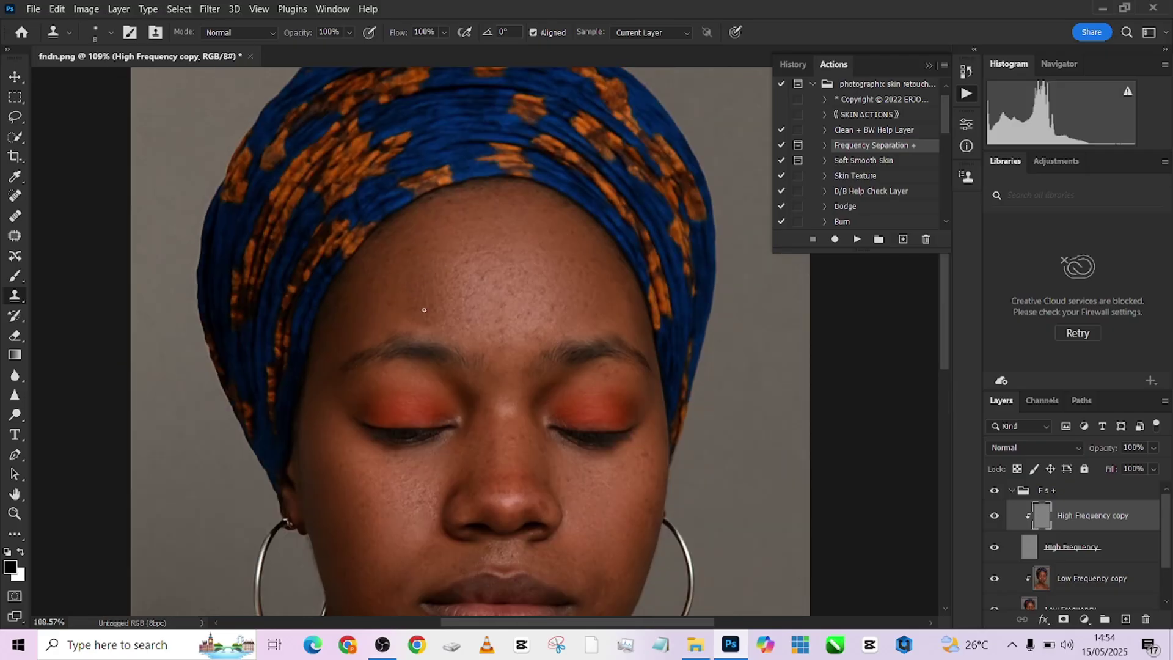
left_click_drag(384, 295, 340, 313)
left_click(356, 316, "alt")
left_click(393, 254)
- Clone clean skin texture over the blemishes on the image-right side of the forehead
left_click(603, 279, "alt")
mouse_move(596, 307)
left_mouse_down()
mouse_move(507, 301)
mouse_move(525, 320)
left_mouse_up()
left_click(555, 260)
left_click(534, 264, "alt")
left_click(554, 295, "alt")
left_click(542, 314)
- Clone out the remaining bumps across the central forehead and around the image-right eyebrow and temple
left_click(481, 241, "alt")
left_click_drag(471, 258, 466, 262)
left_click(501, 279, "alt")
left_click_drag(541, 269, 558, 246)
left_click(439, 297, "alt")
left_click_drag(427, 299, 432, 314)
left_click_drag(524, 328, 502, 228)
left_click(613, 370, "alt")
left_click_drag(629, 337, 625, 352)
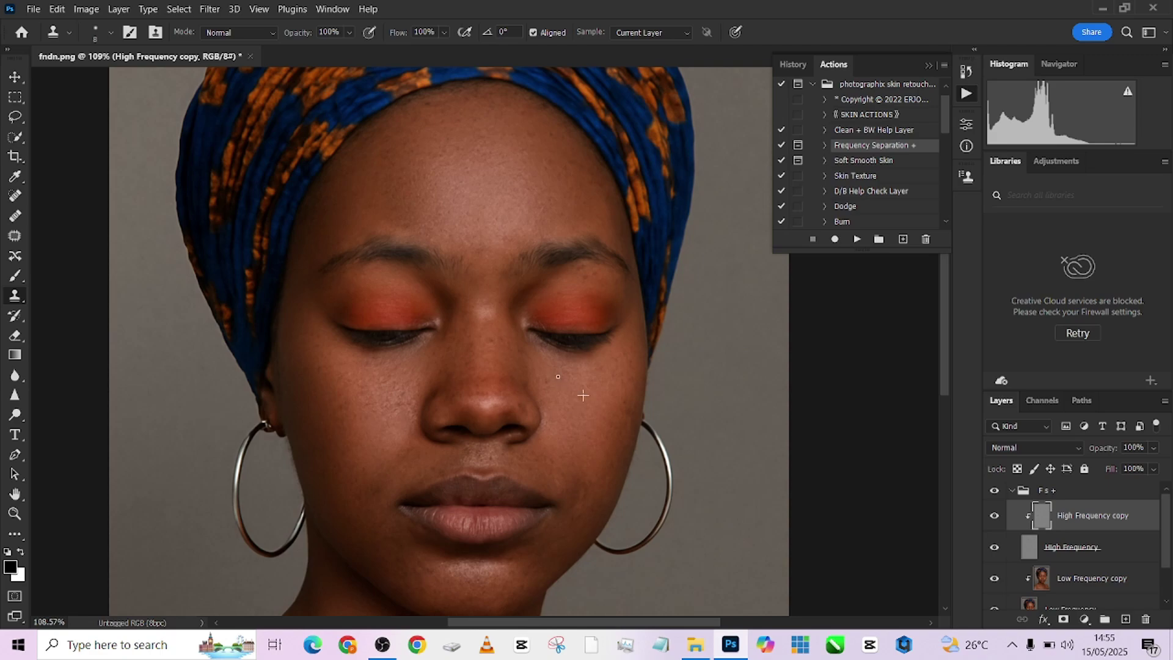
- Clone clean texture over the spots on the image-left cheek and beside the nose
left_click_drag(568, 408, 499, 360)
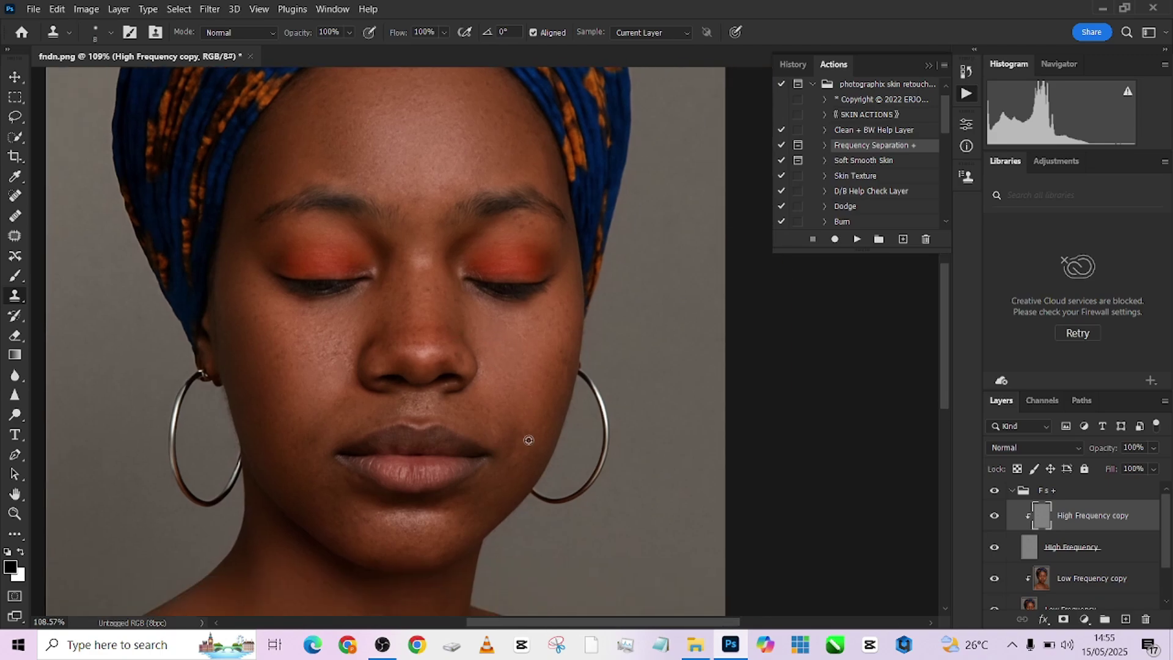
mouse_move(511, 397)
left_mouse_down()
mouse_move(530, 447)
mouse_move(569, 471)
mouse_move(559, 423)
left_mouse_up()
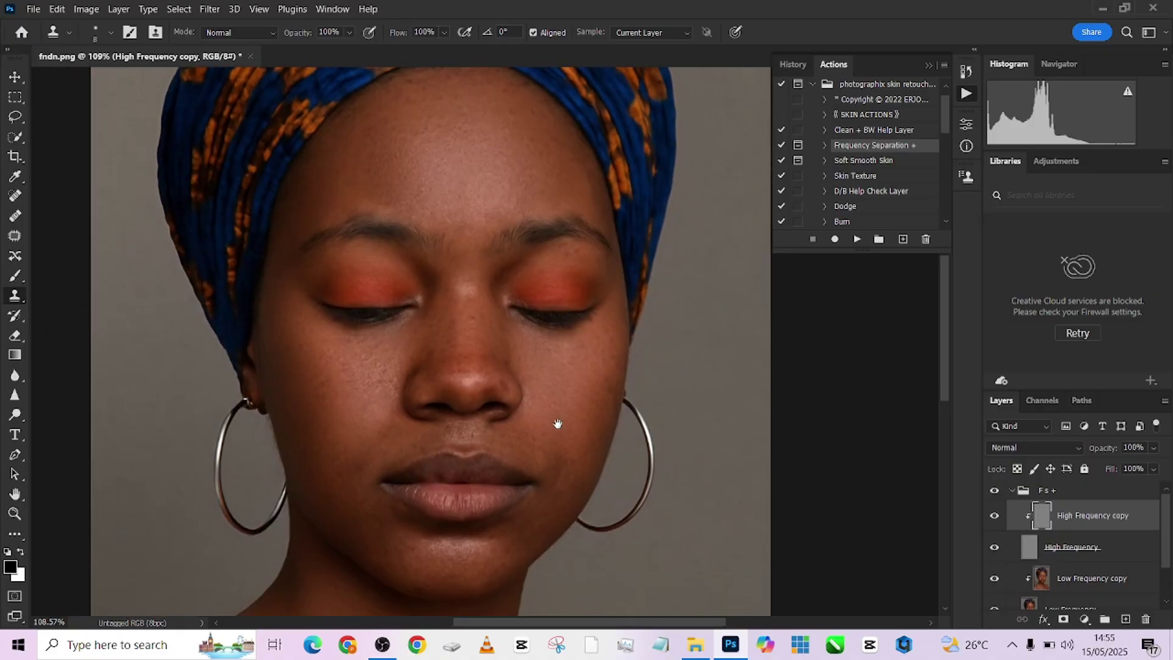
left_click(371, 370, "alt")
left_click_drag(375, 377, 383, 380)
left_click_drag(454, 332, 448, 411)
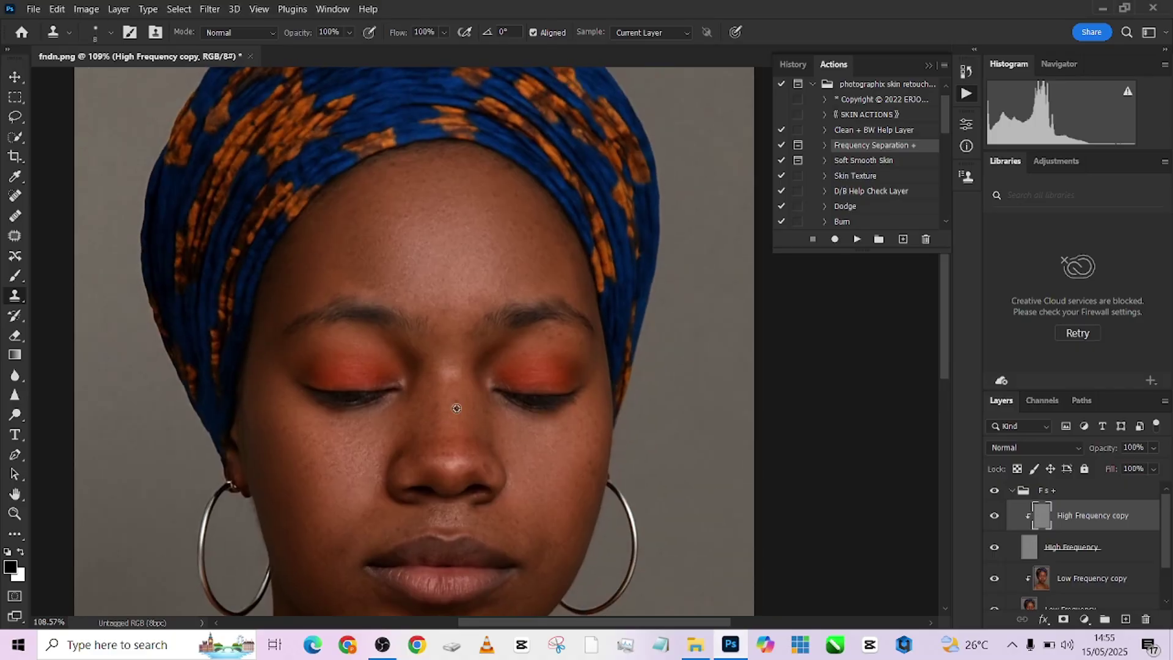
left_click(421, 412, "alt")
- Clone away the spots on the image-left side of the chin and jaw, below the mouth
scroll(411, 421, "down", 3)
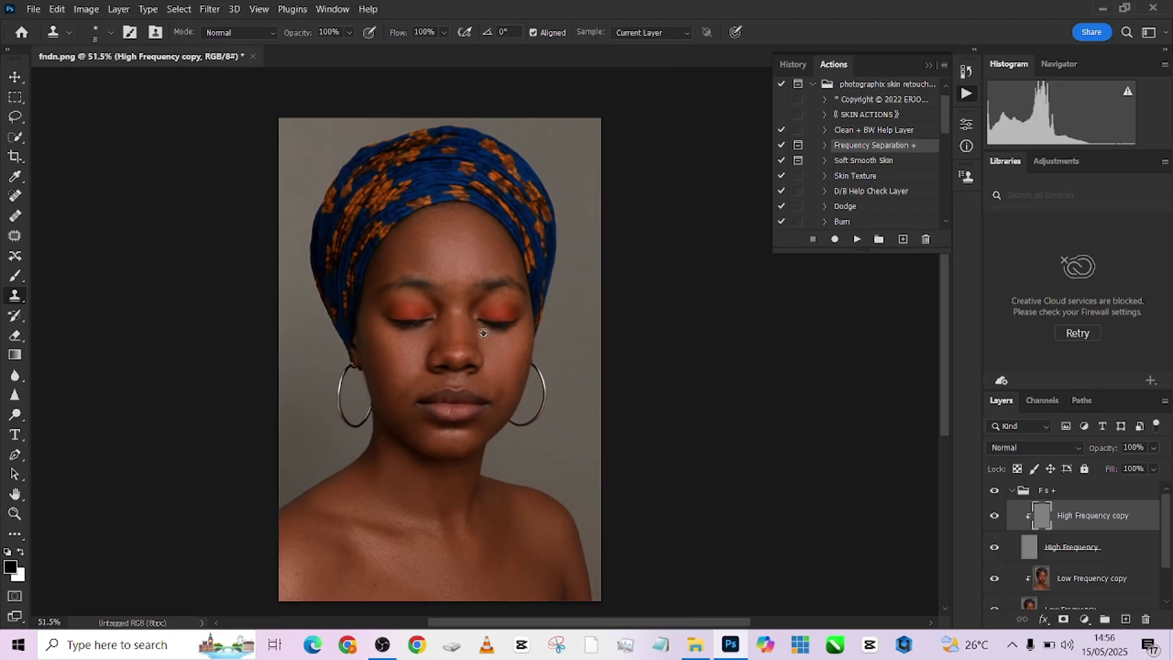
scroll(488, 413, "up", 1)
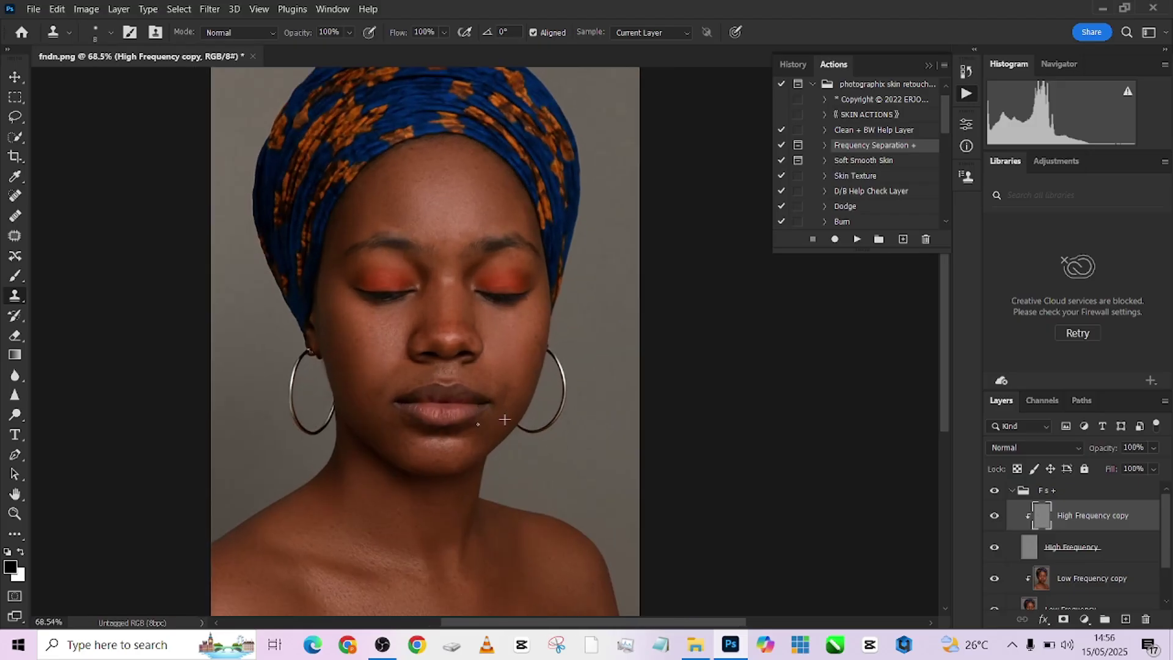
scroll(400, 432, "up", 1)
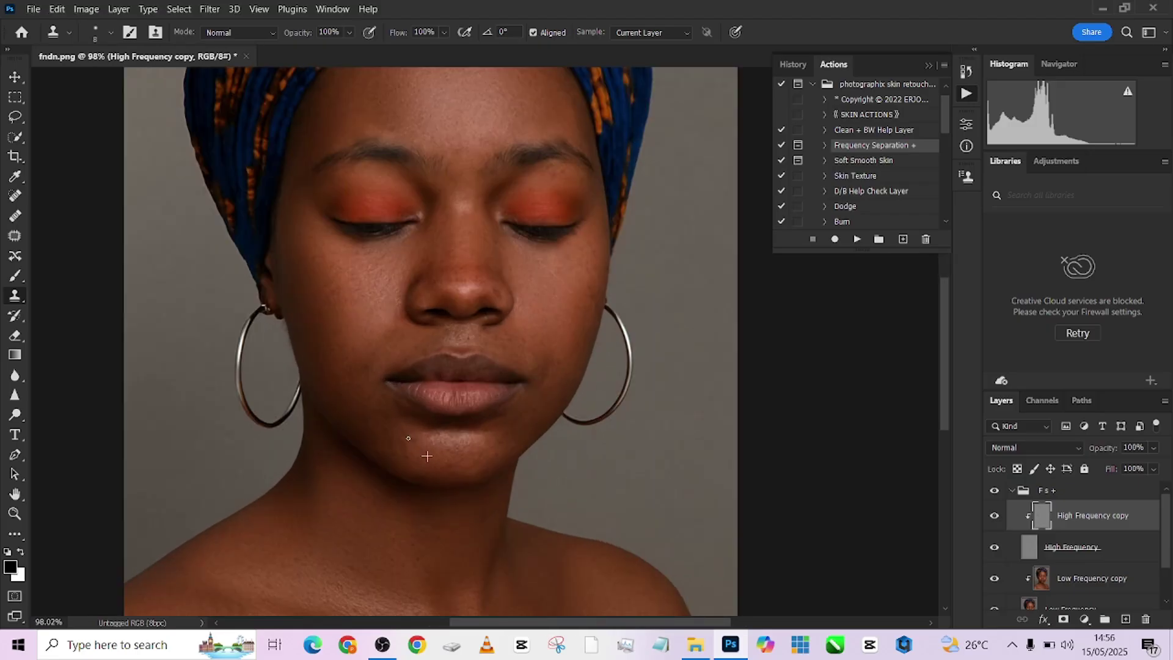
left_click(415, 448, "alt")
left_click_drag(408, 458, 386, 464)
left_click(411, 450, "alt")
left_click(403, 449, "alt")
left_click(413, 453, "alt")
mouse_move(387, 427)
left_mouse_down()
mouse_move(374, 426)
mouse_move(390, 413)
mouse_move(391, 454)
left_mouse_up()
left_click(408, 463, "alt")
- Compare the portrait before and after the retouch by repeatedly hiding and showing the F s + group
scroll(435, 374, "down", 3)
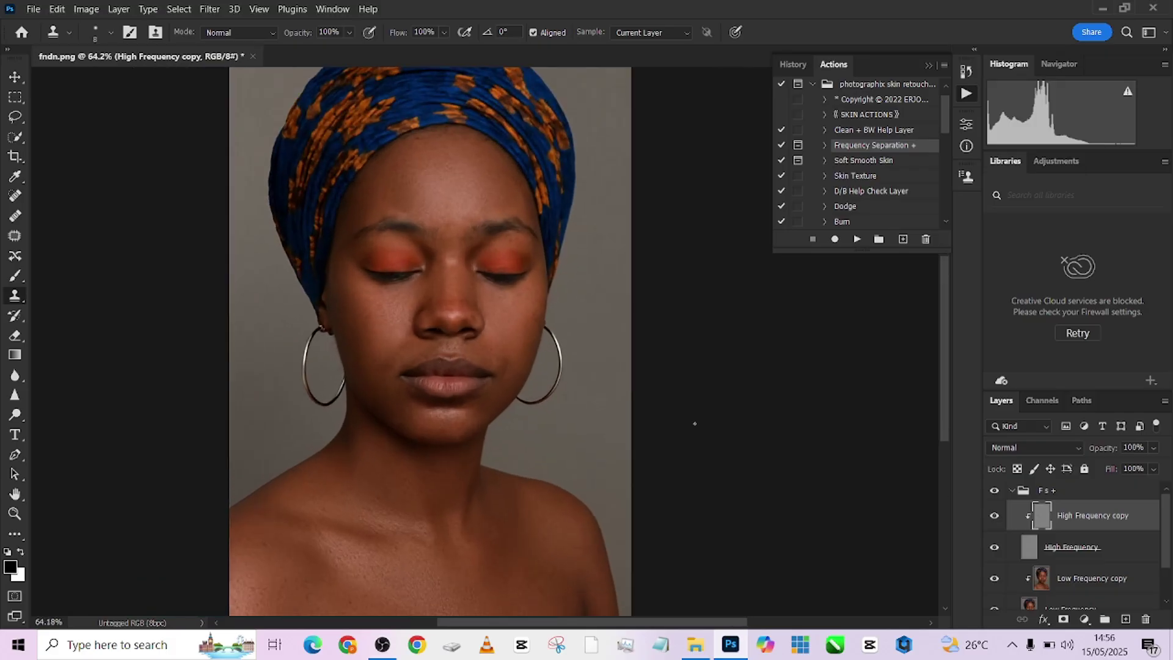
left_click(995, 494)
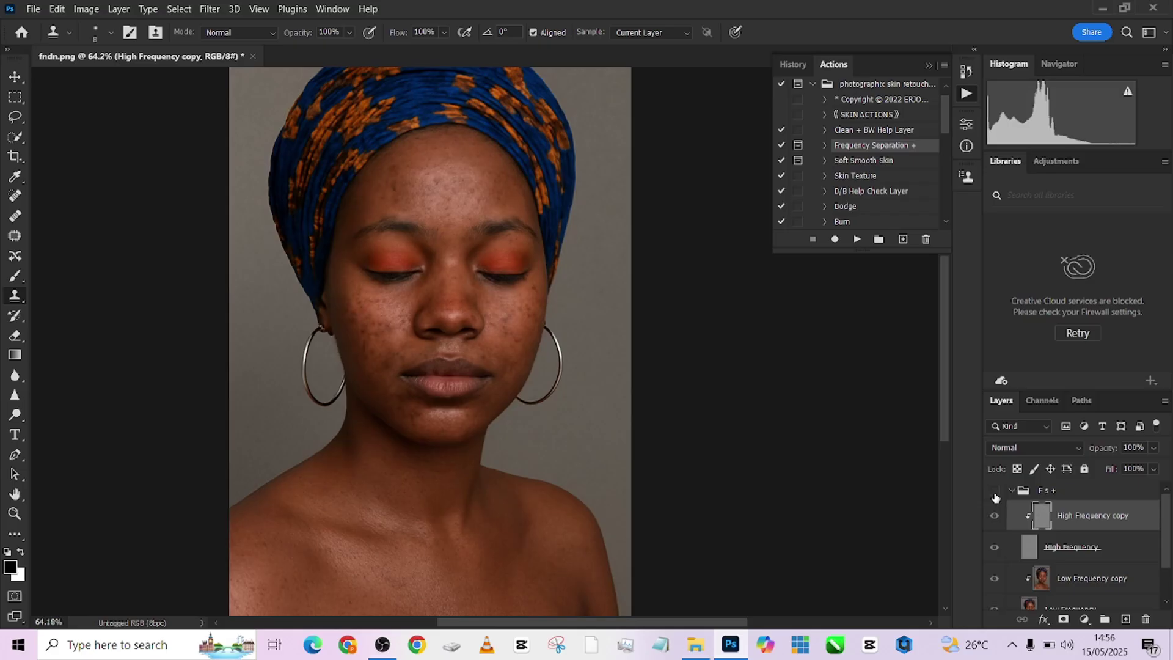
left_click(995, 495)
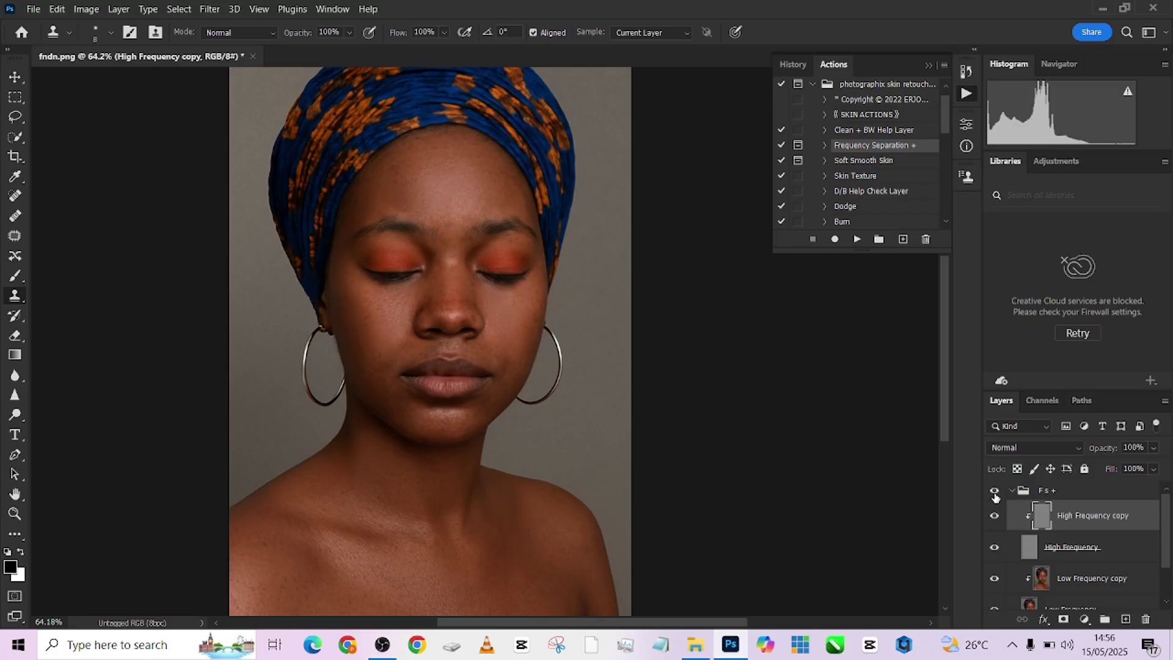
left_click(995, 493)
left_click(995, 494)
left_click(996, 494)
left_click(996, 494)
- Collapse the F s + group and flatten the image into a single Background layer
left_click(1012, 491)
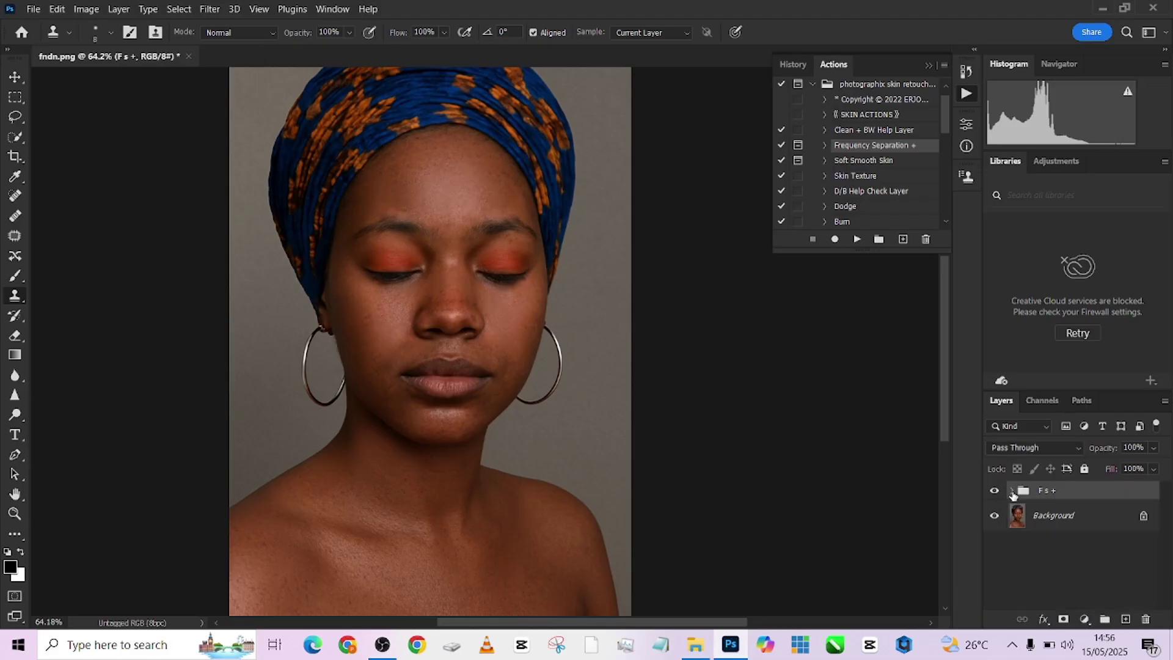
right_click(1085, 526)
left_click(1082, 478)
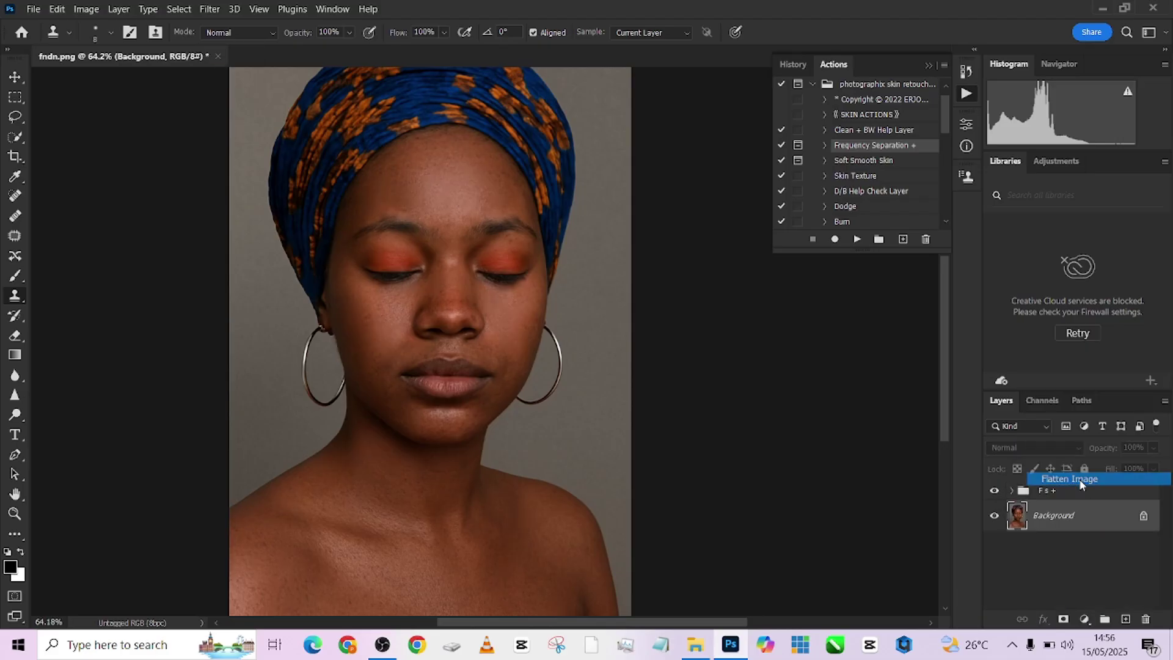
- Select the woman with the Quick Selection tool's subject selection and invert it to select the backdrop
scroll(445, 283, "down", 2)
scroll(444, 283, "up", 2)
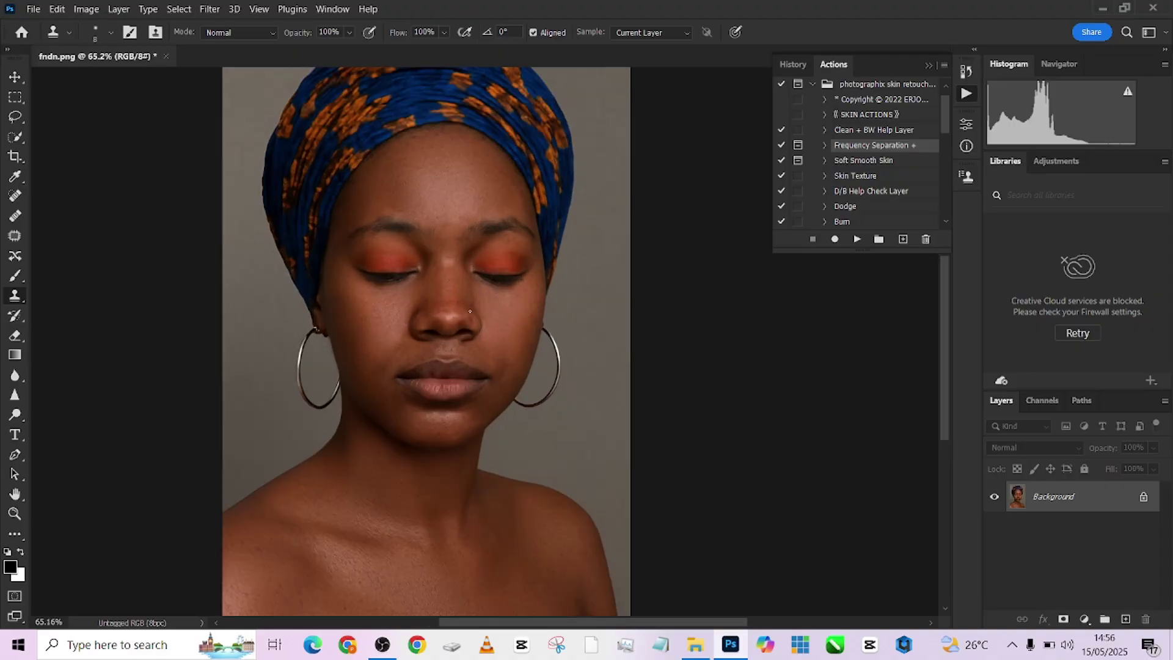
scroll(470, 311, "down", 1)
scroll(463, 335, "up", 1)
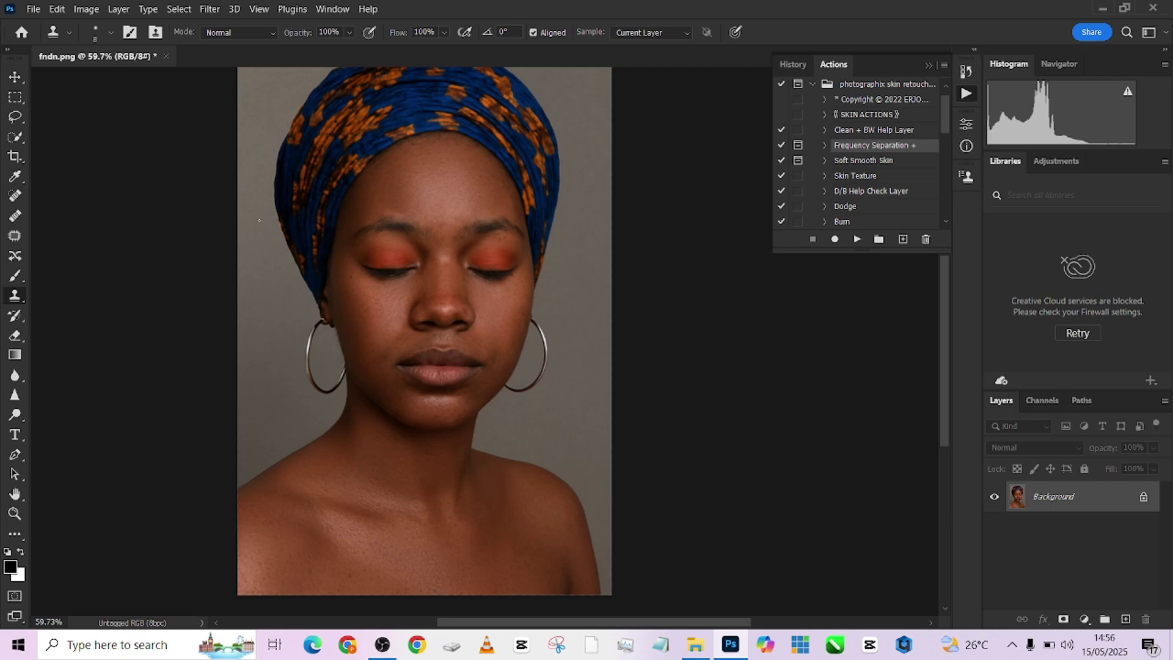
left_click(11, 139)
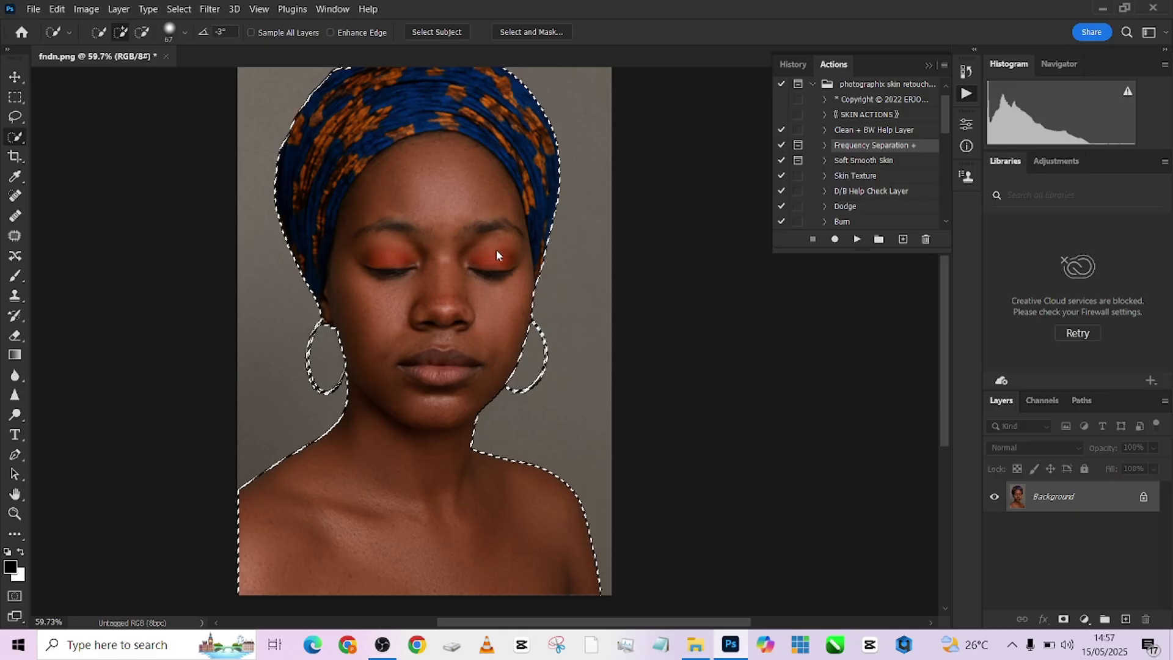
scroll(497, 263, "up", 2)
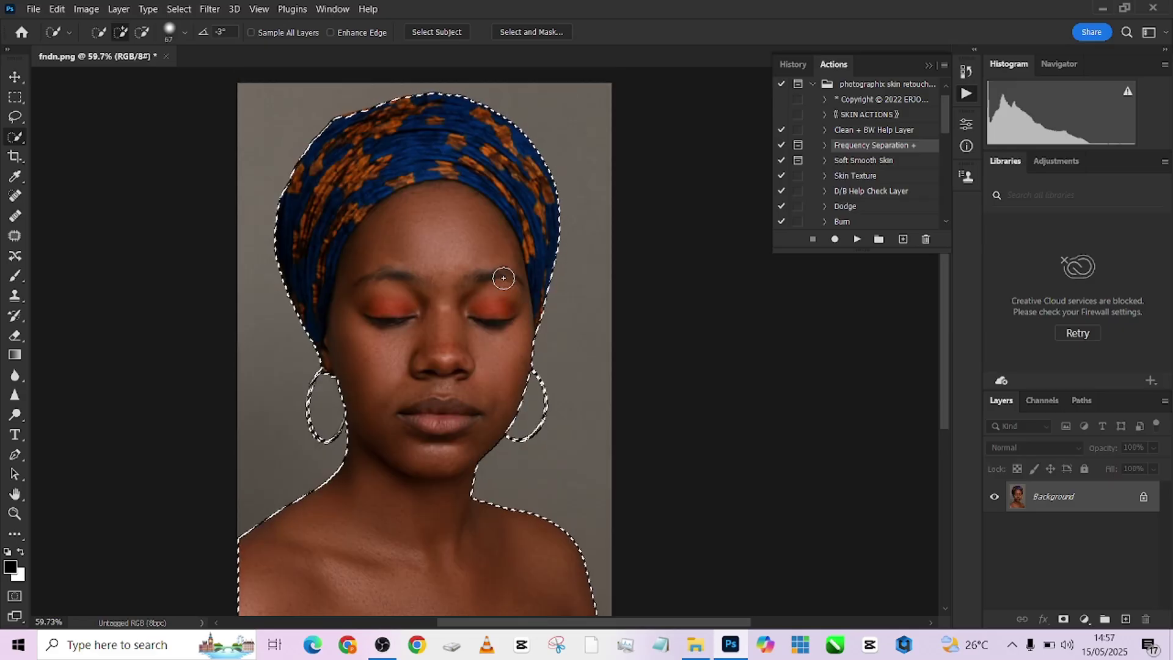
scroll(489, 272, "down", 1)
right_click(492, 269)
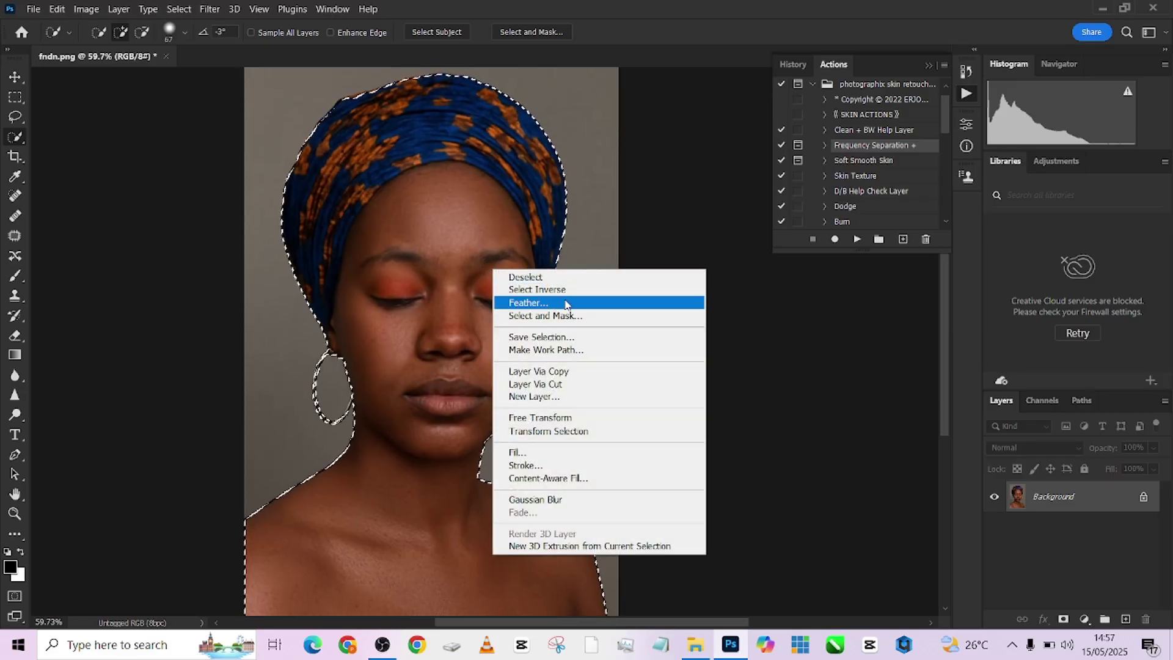
left_click(561, 289)
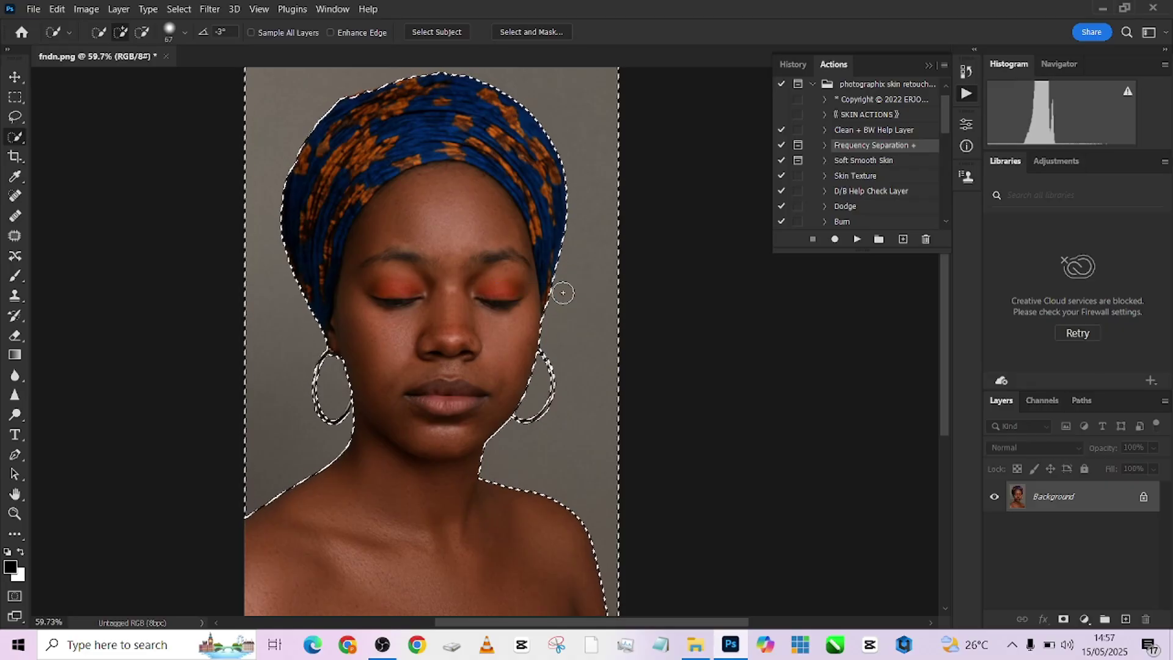
- Duplicate the Background layer and cut the selected backdrop from the copy onto its own layer
left_click_drag(1108, 496, 1126, 619)
right_click(576, 238)
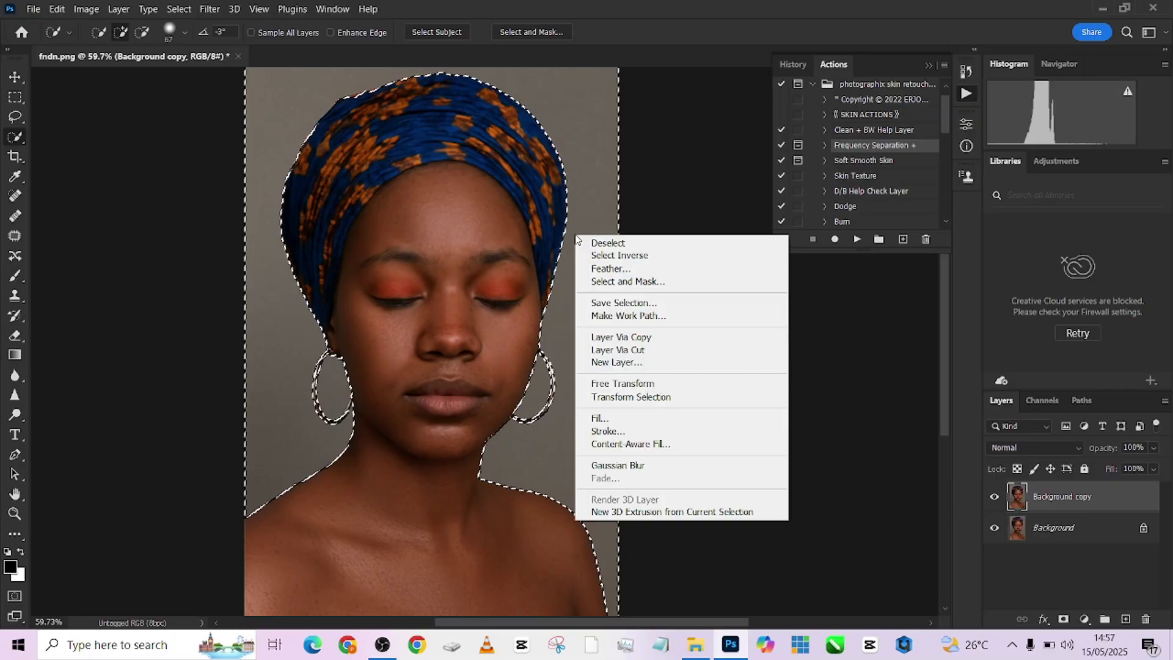
left_click(636, 352)
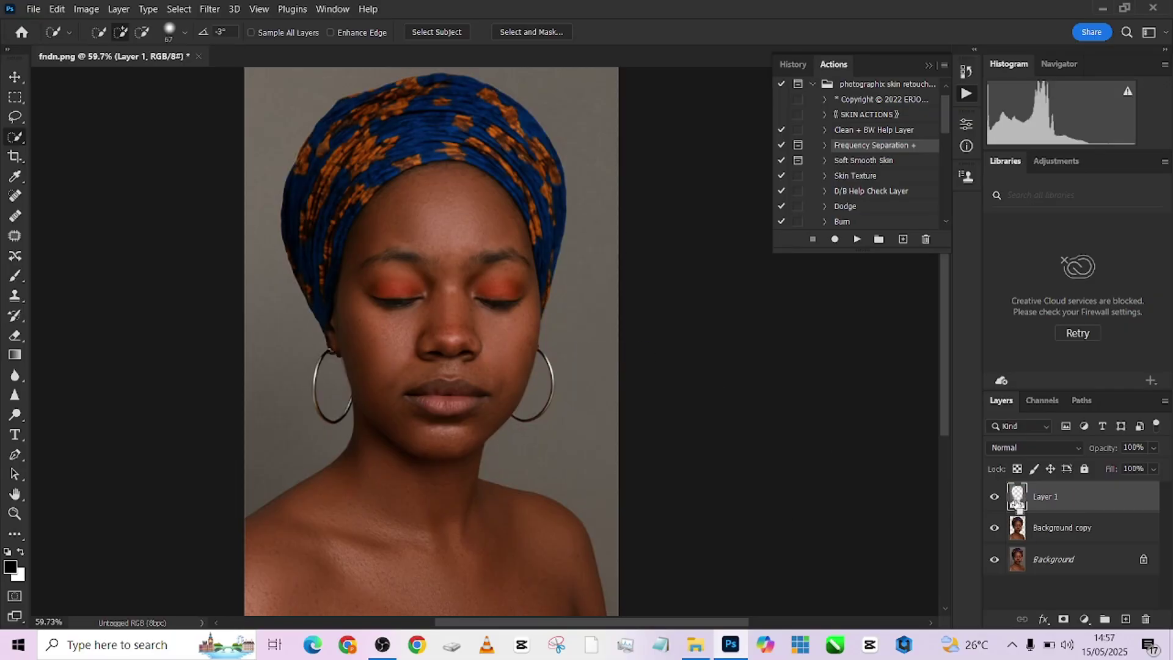
- Load the cut-out backdrop layer as a selection, apply a Gaussian Blur with a 118.7 pixel radius, and deselect
left_click(1017, 527, "ctrl")
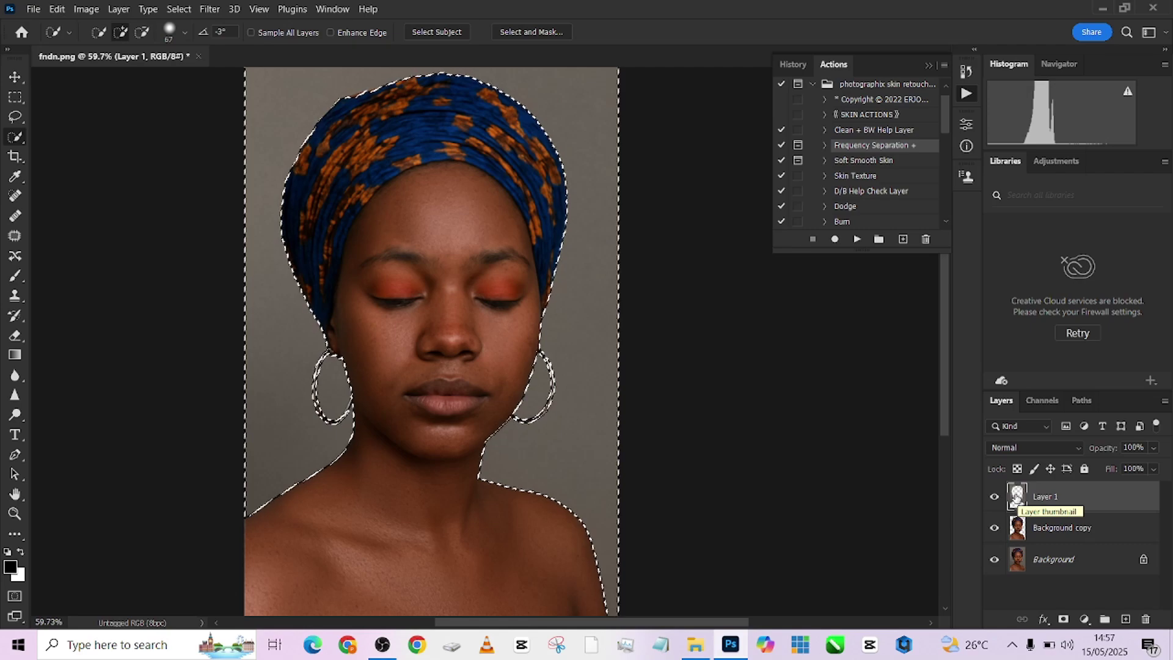
left_click(200, 13)
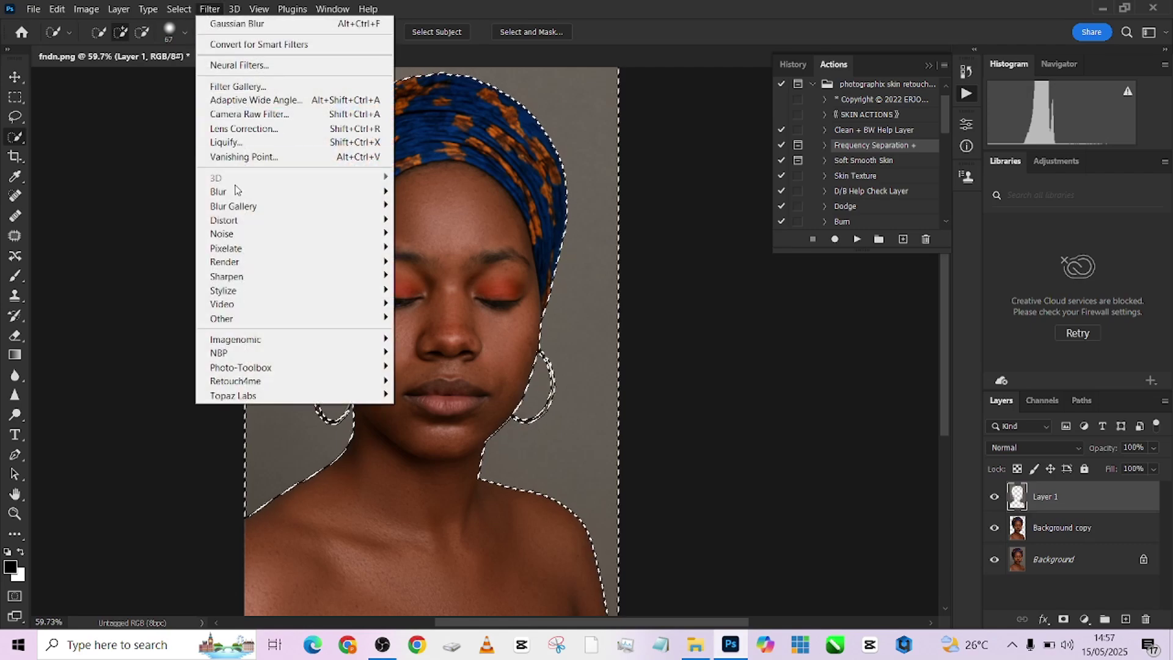
mouse_move(354, 191)
left_click(421, 248)
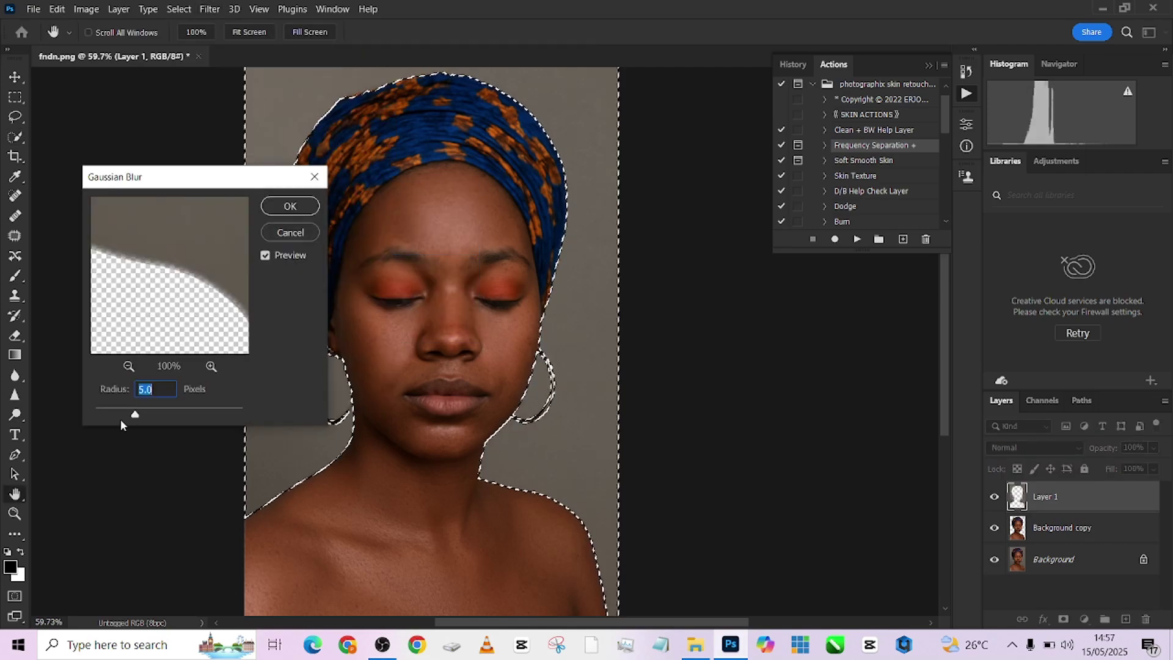
left_click_drag(131, 414, 194, 411)
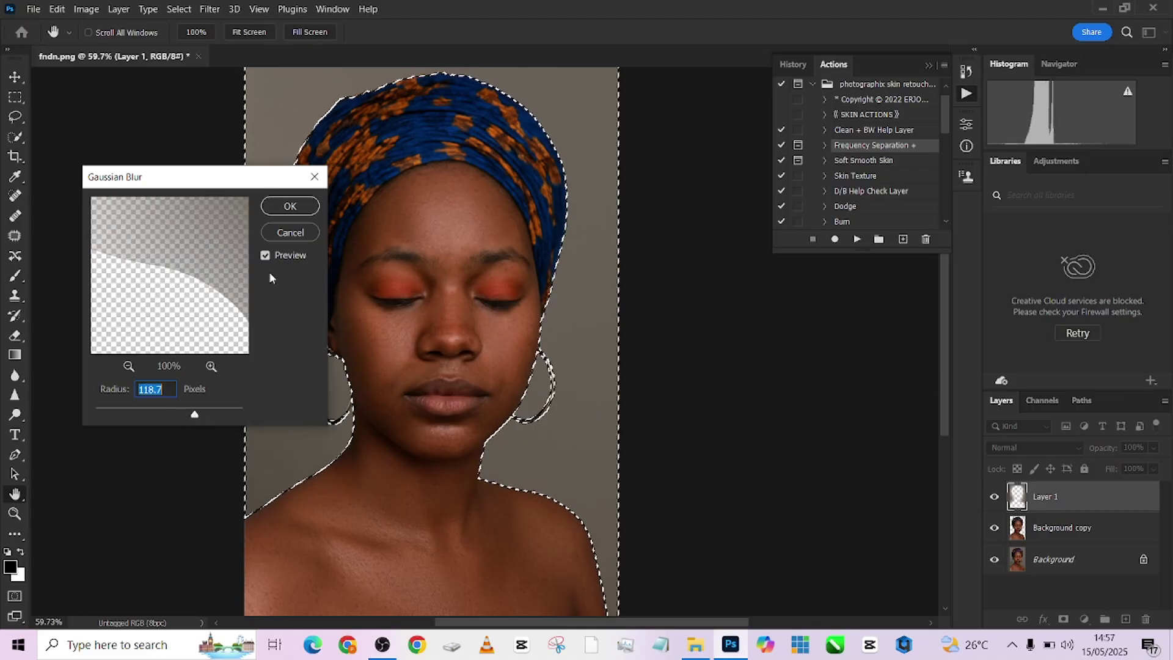
left_click(286, 209)
key("ctrl+d")
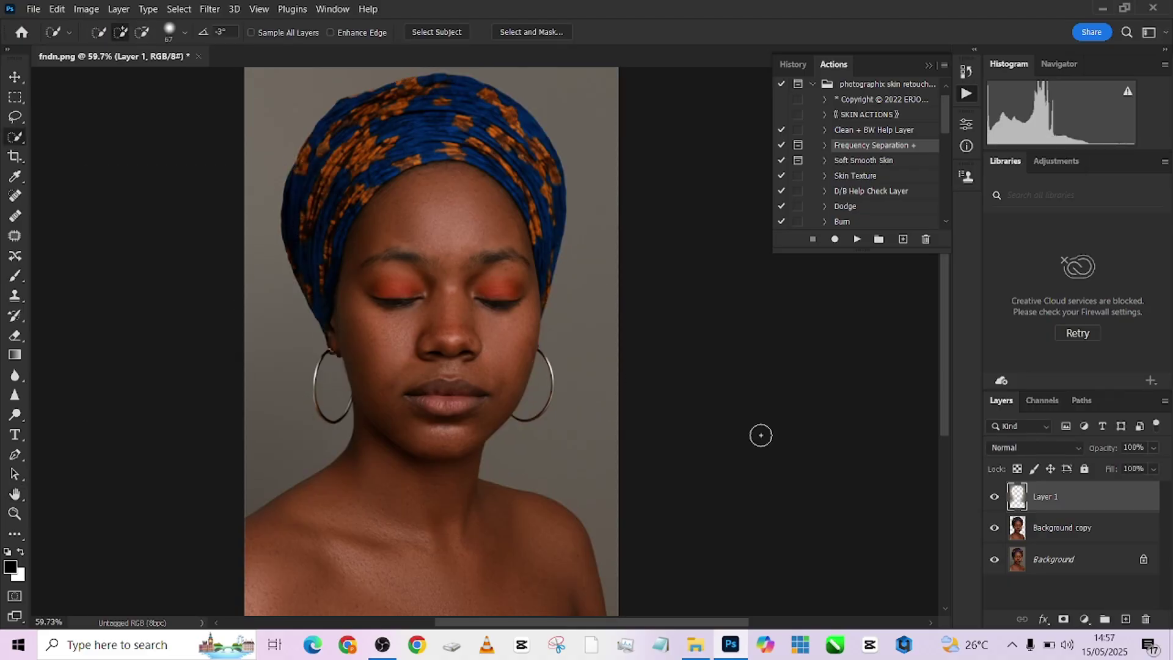
- Move Background copy above Layer 1 and add a Solid Color fill between them in #022351, sampled from the headwrap
left_click_drag(1098, 533, 1099, 489)
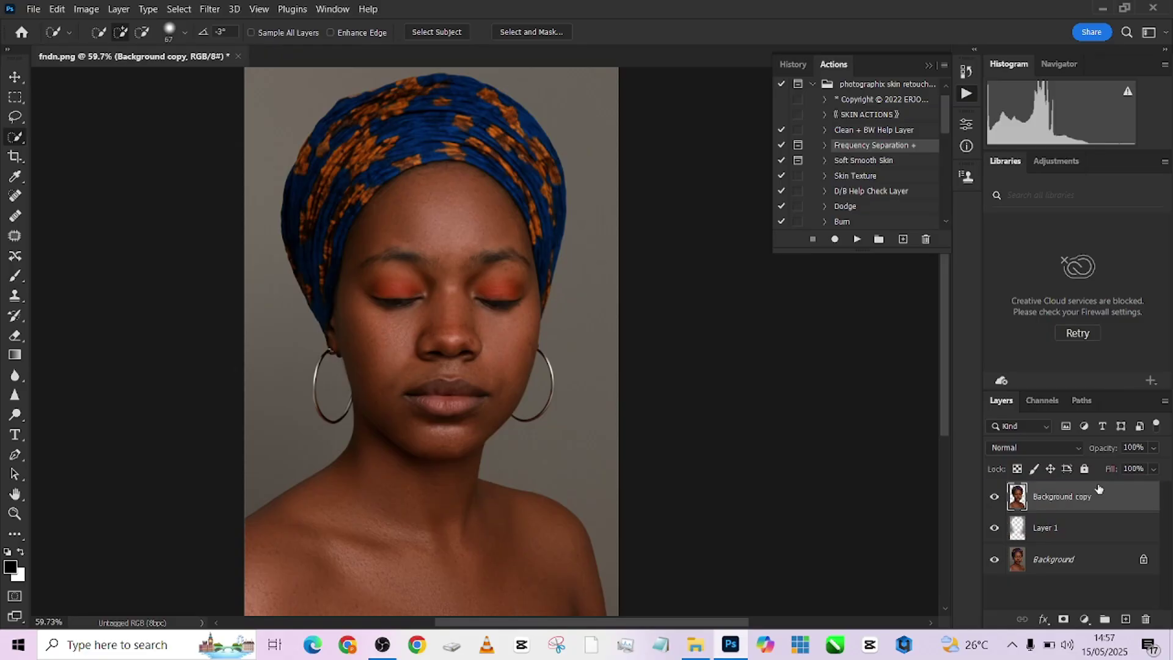
left_click(1045, 535)
left_click(1085, 620)
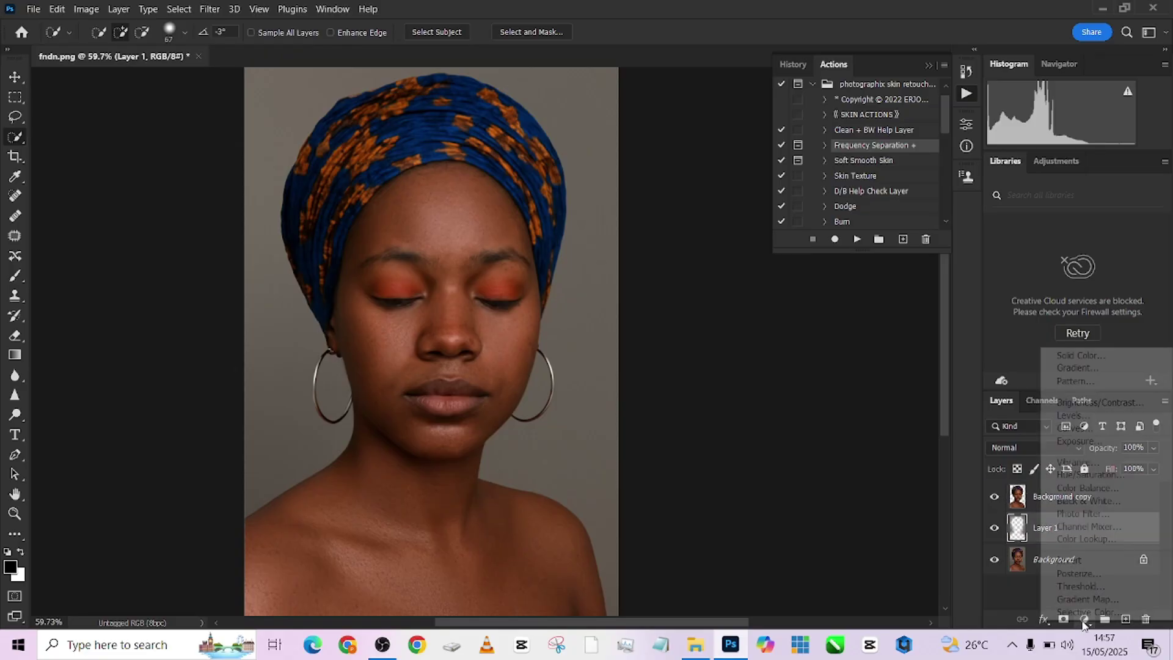
left_click(1061, 356)
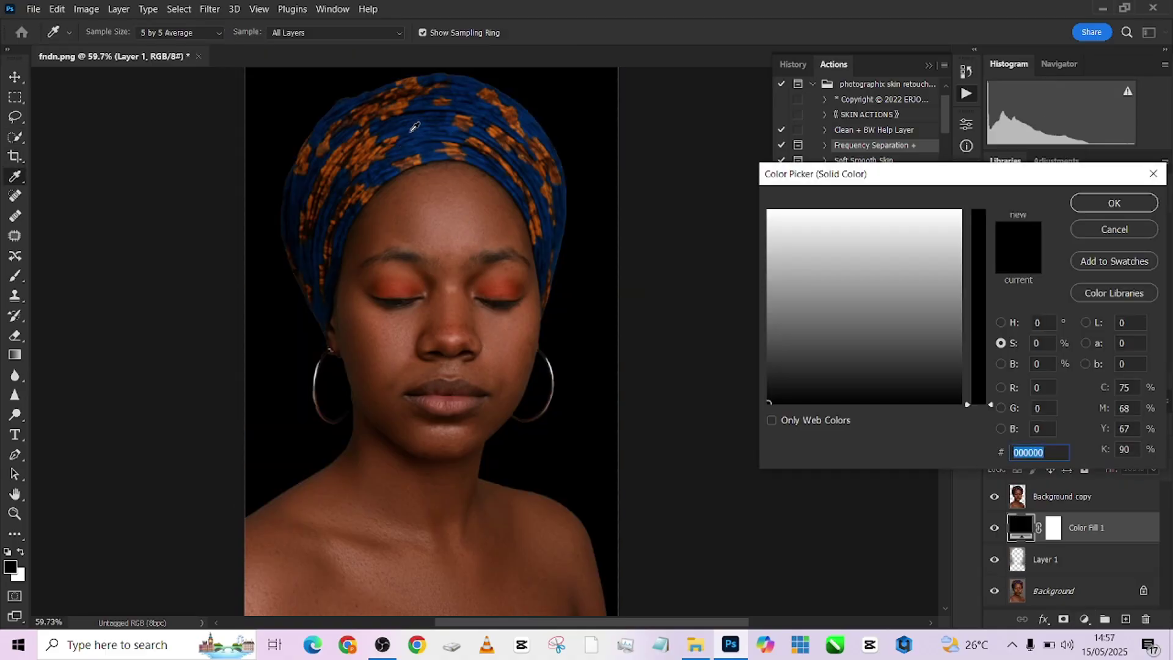
left_click(418, 129)
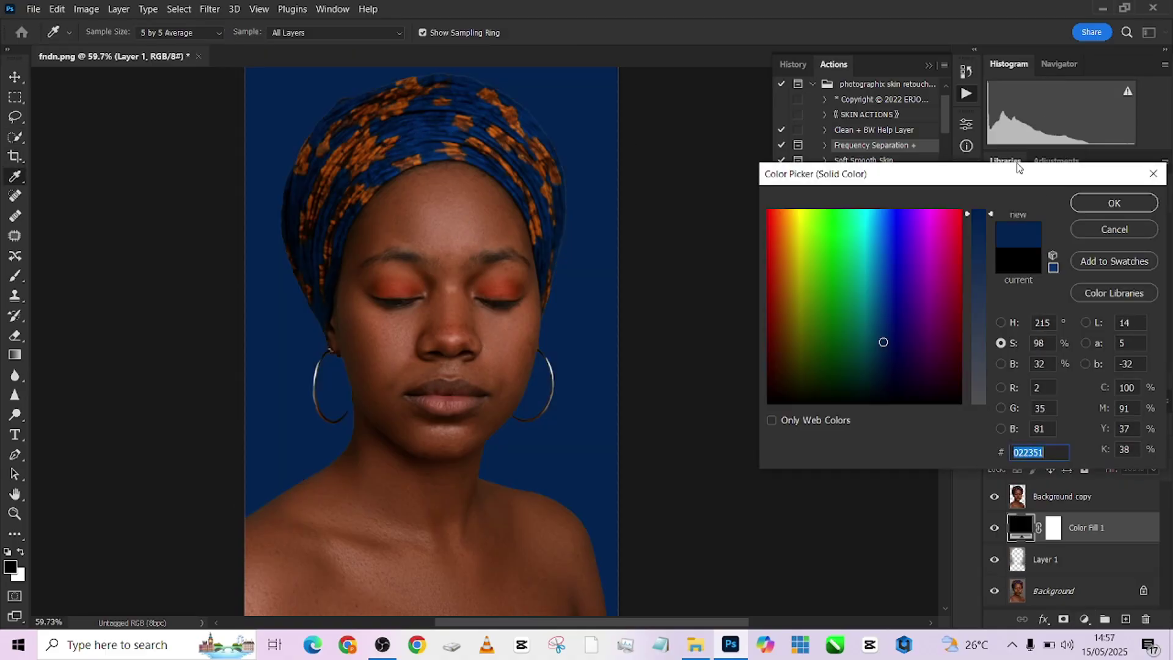
left_click(1085, 204)
- Set the blue color fill layer's blend mode to Overlay and its opacity to 92%
left_click(1042, 447)
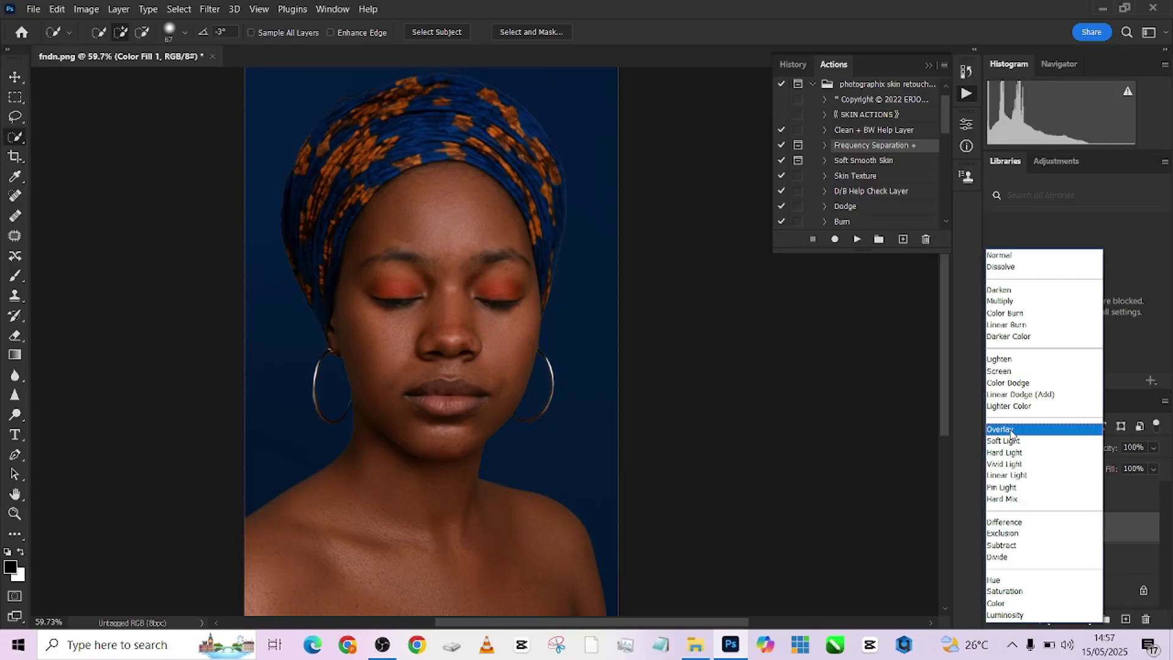
left_click(1006, 429)
left_click(1155, 449)
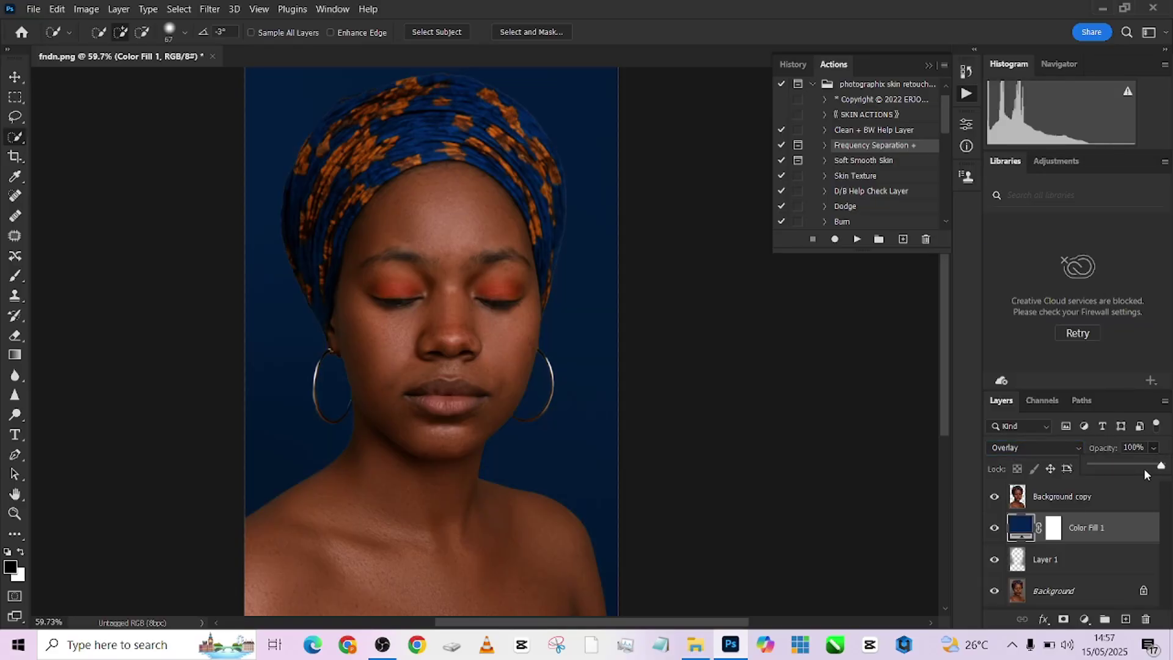
mouse_move(1145, 474)
left_mouse_down()
mouse_move(1141, 465)
mouse_move(1157, 468)
left_mouse_up()
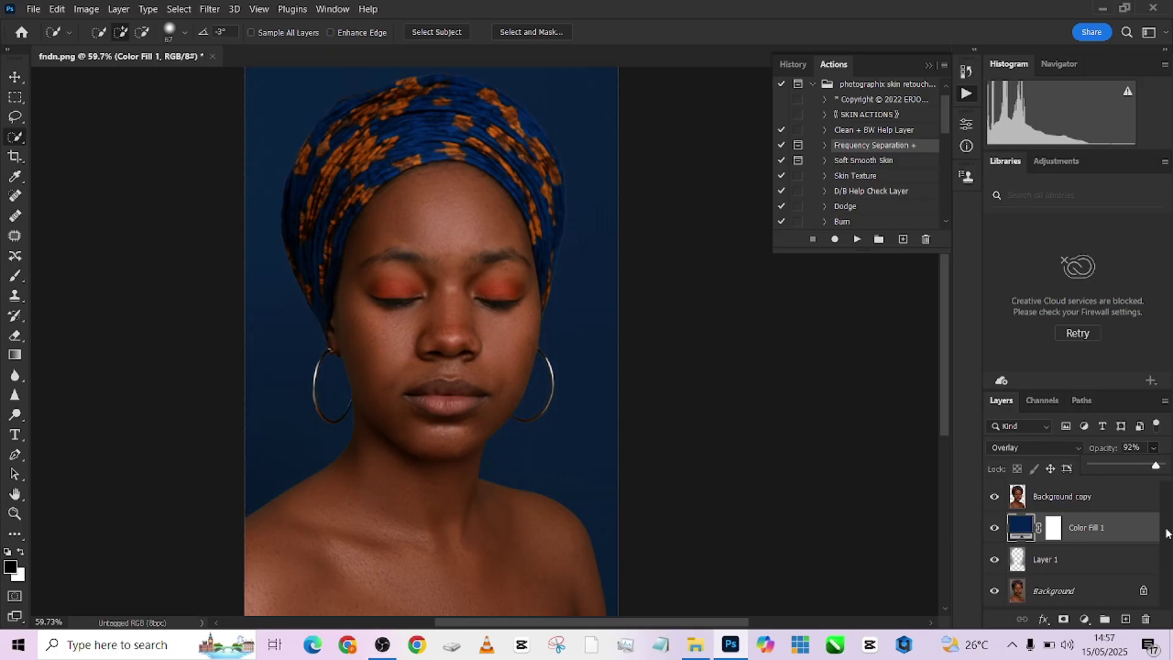
- Add a Gradient Fill layer above the blue color fill and set its style to Radial
left_click(1085, 619)
left_click(1085, 364)
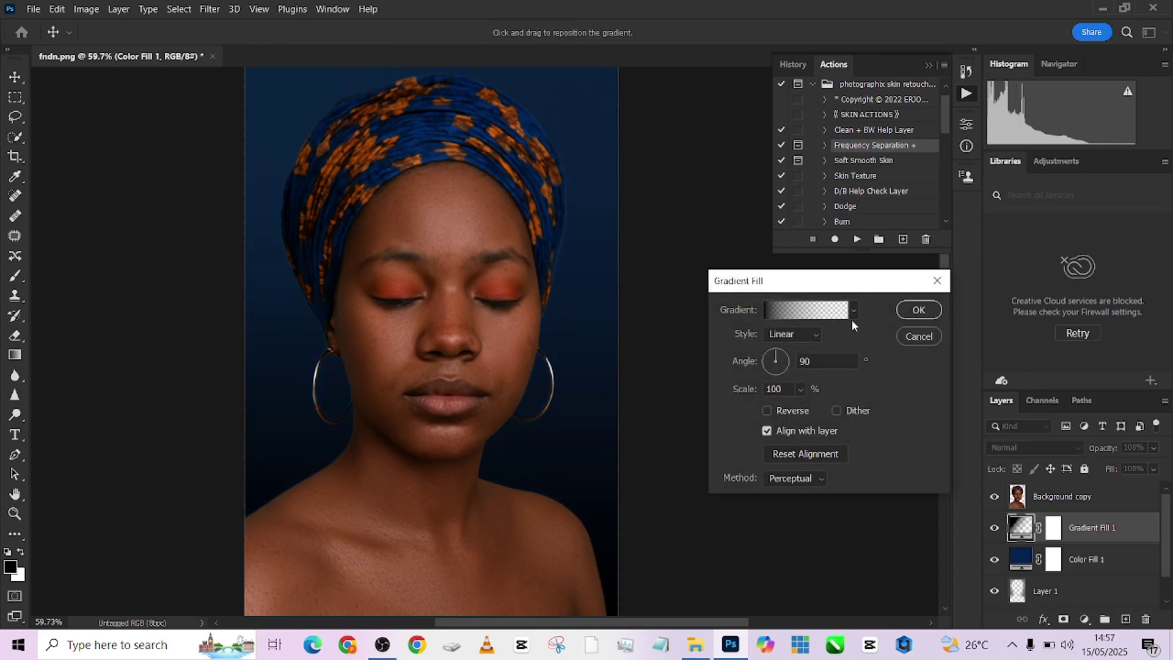
left_click(794, 334)
left_click(786, 348)
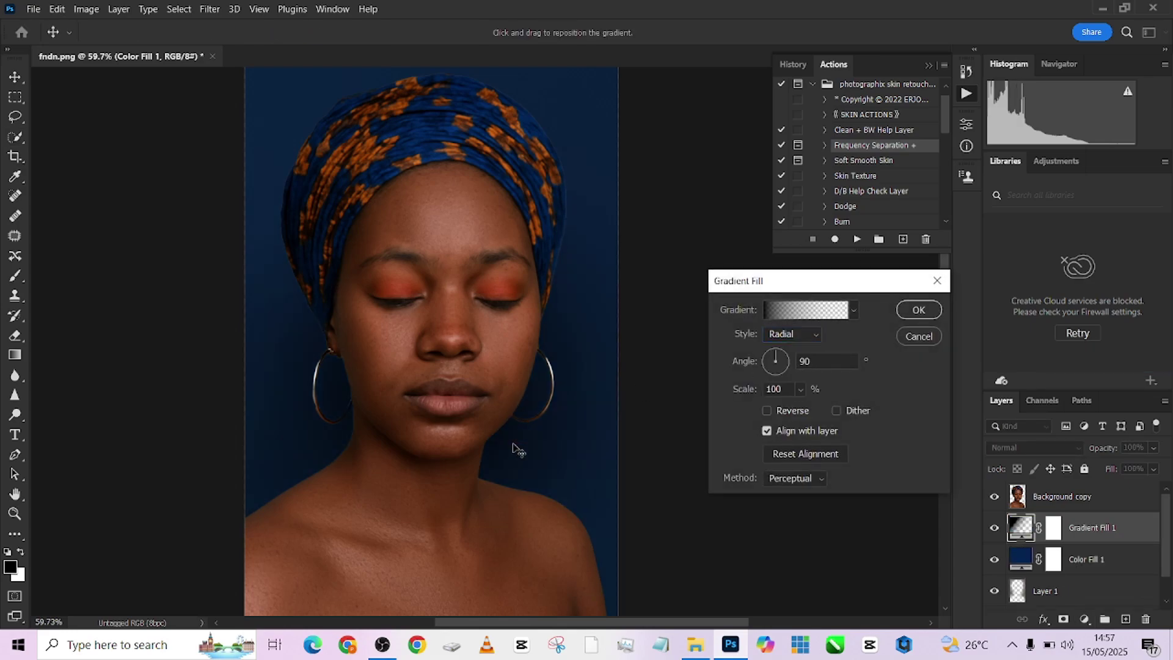
- Make the radial gradient's starting color stop white (#ffffff) and set the gradient's scale to 107%
left_click(784, 316)
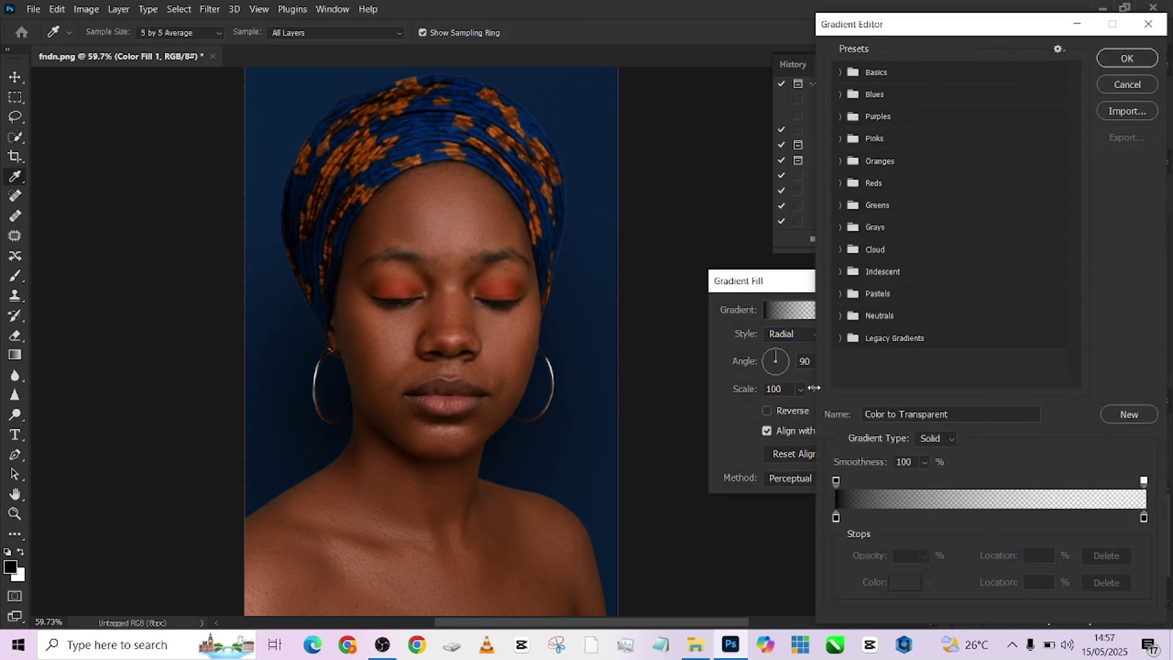
left_click(836, 518)
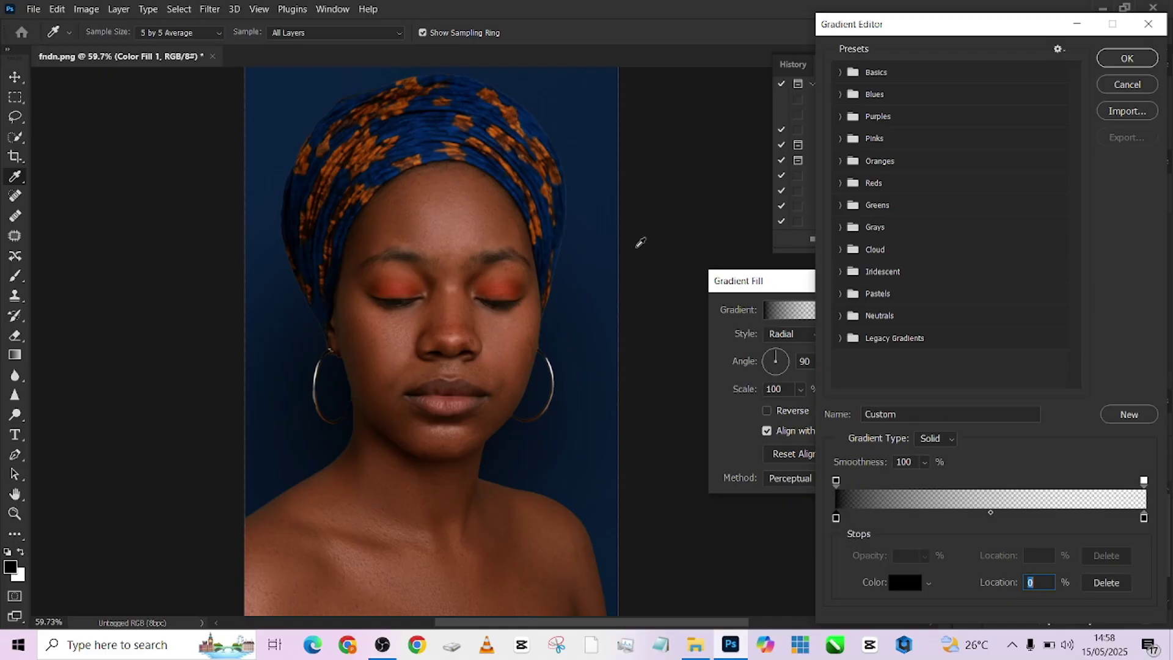
left_click(904, 581)
left_click(871, 227)
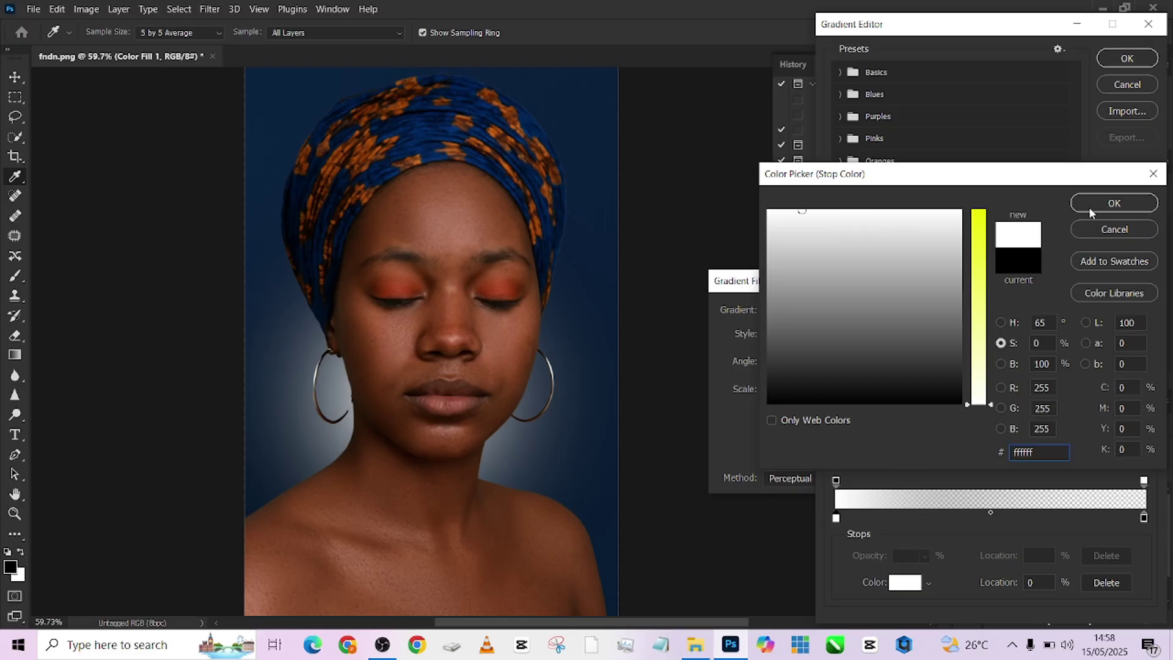
left_click(1114, 203)
left_click(1128, 58)
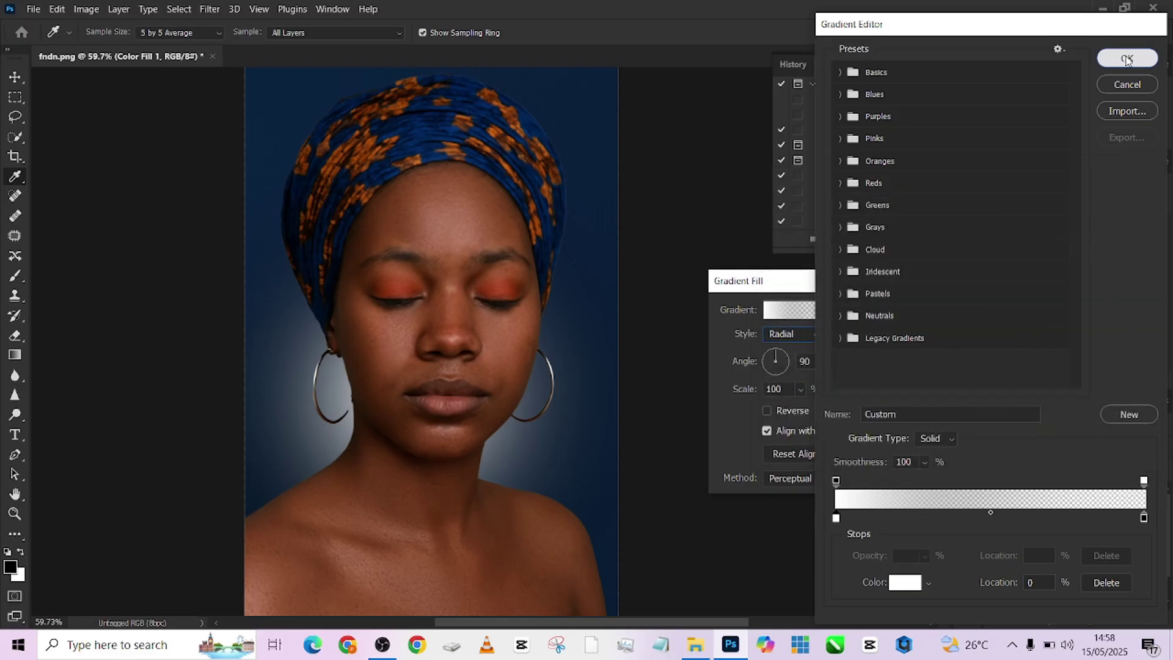
left_click_drag(736, 393, 741, 393)
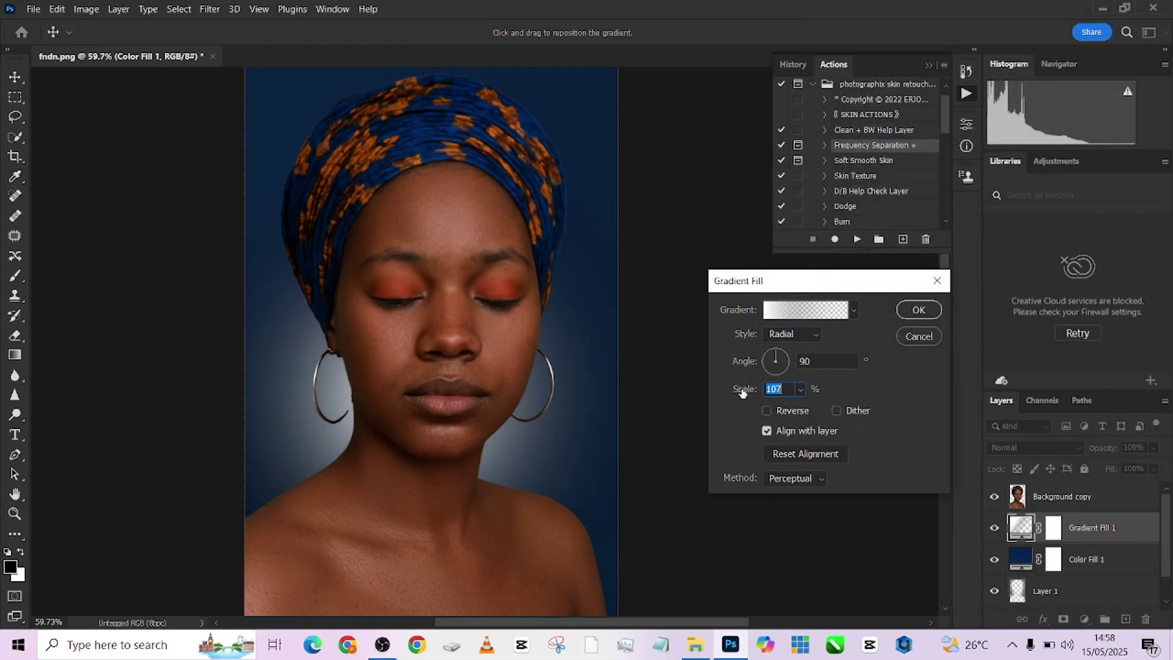
left_click(933, 309)
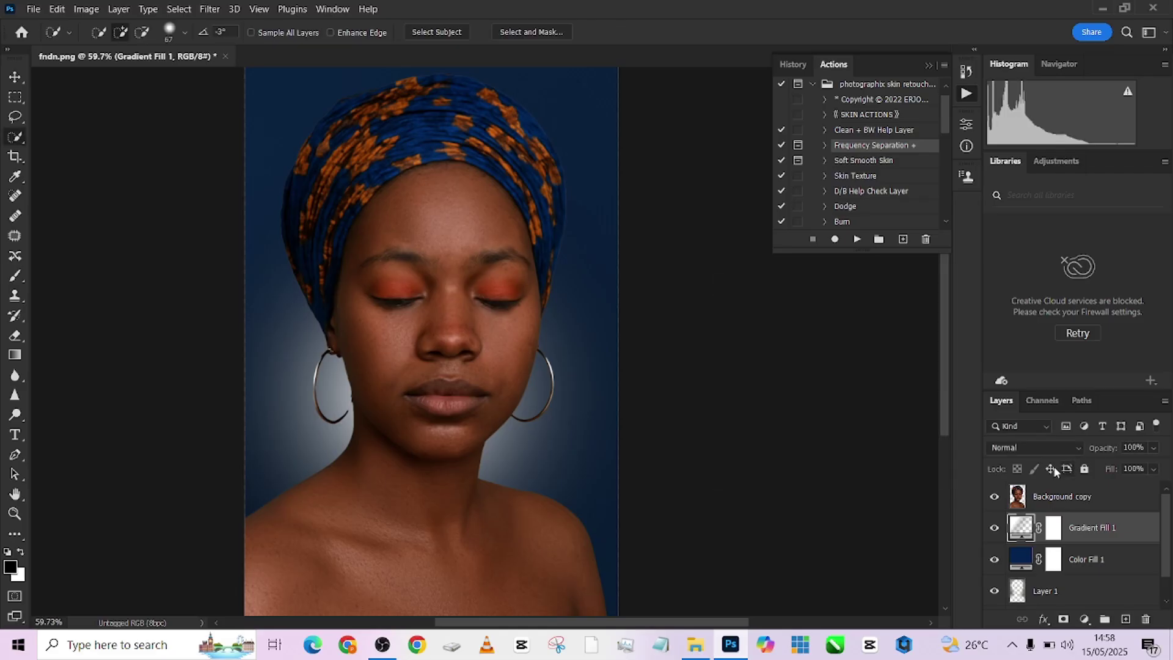
- Set the gradient fill layer's blend mode to Lighter Color and its fill to 34%
left_click(1018, 448)
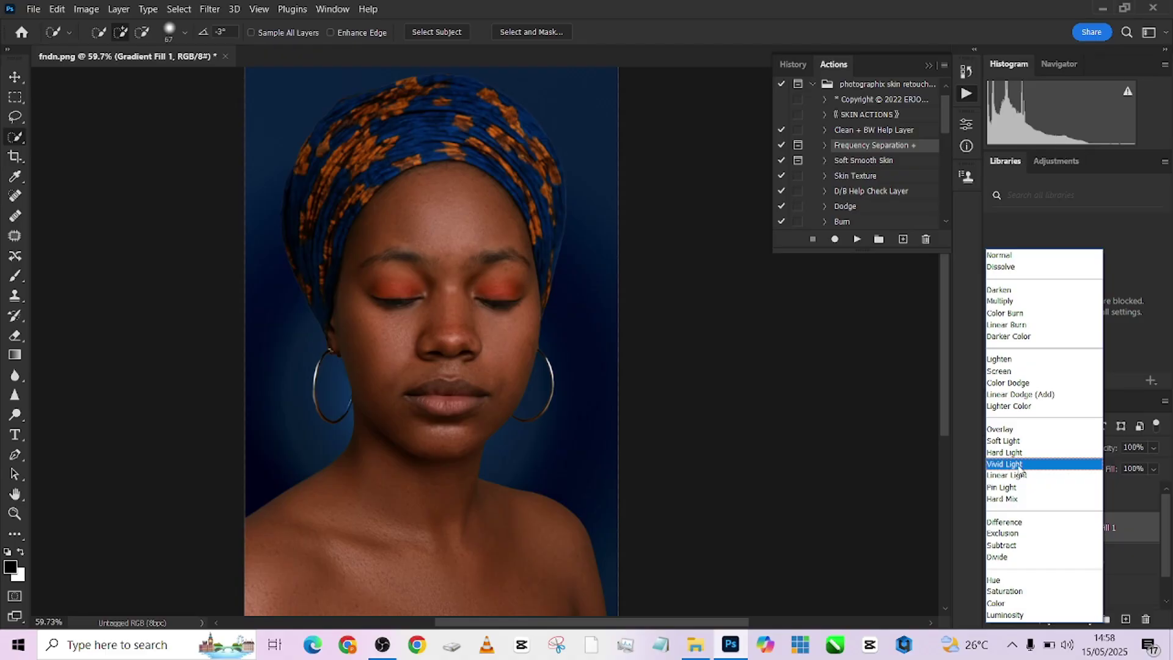
left_click(1018, 408)
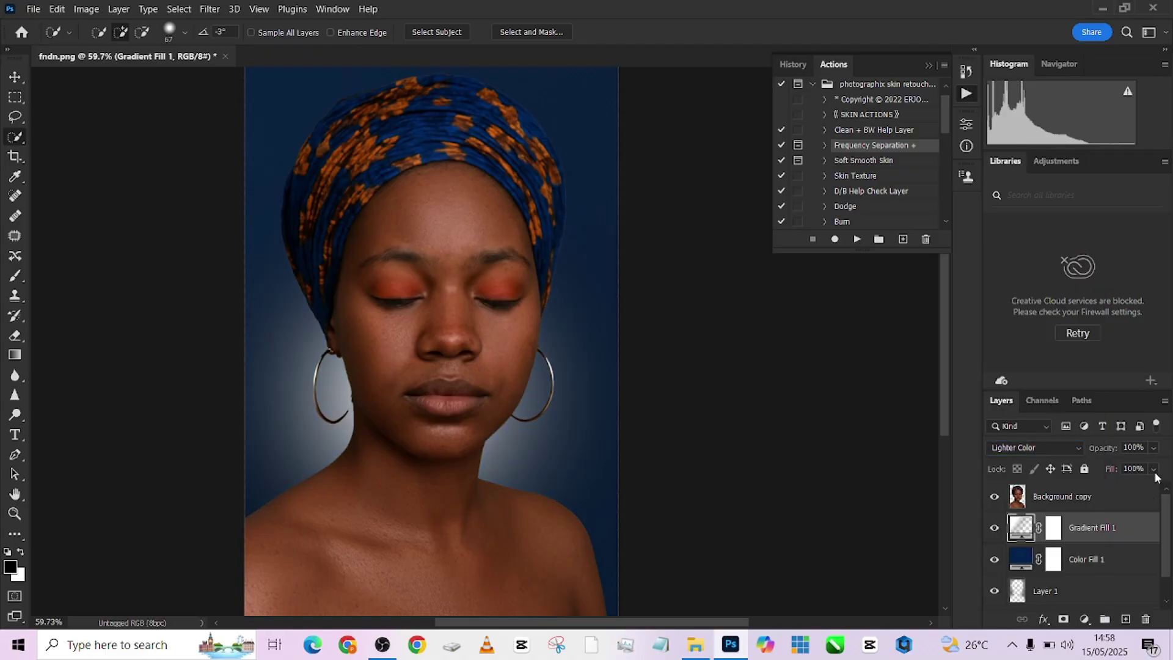
left_click_drag(1154, 469, 1115, 487)
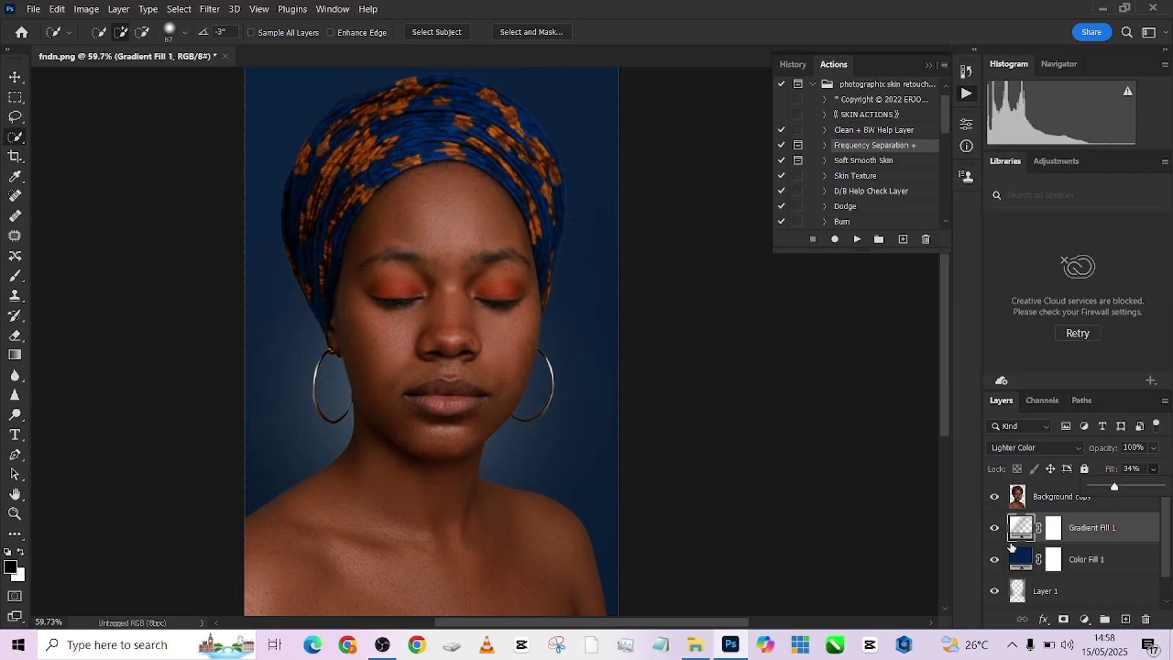
- Reopen the gradient fill's settings and set its scale to 127%
left_click(1027, 524)
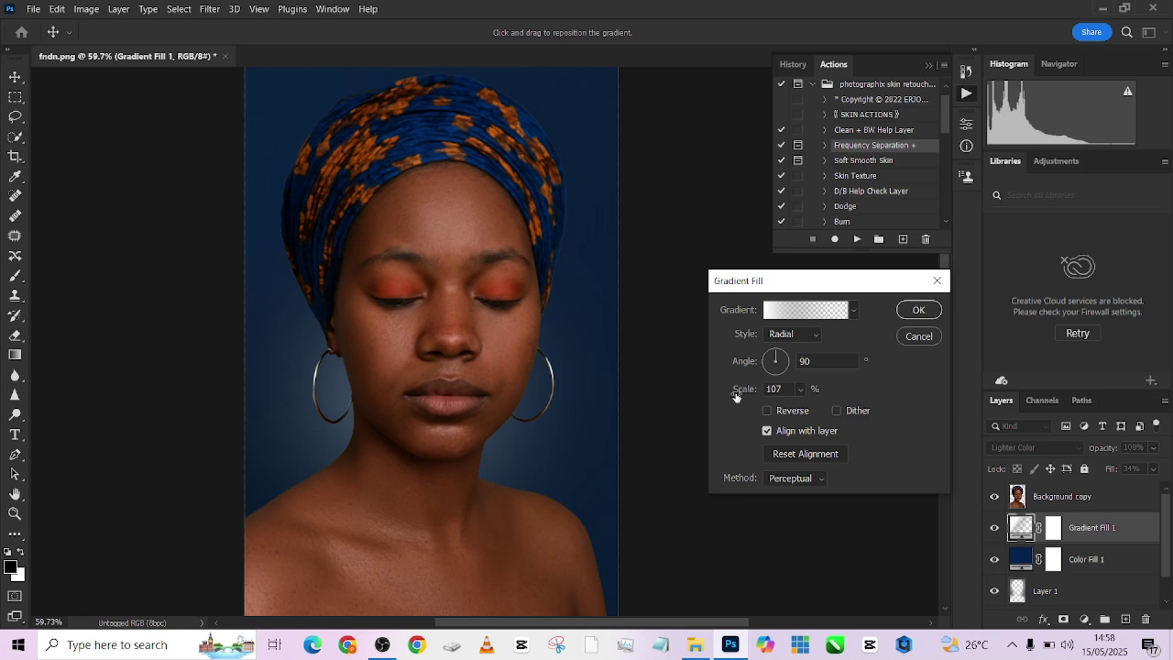
left_click_drag(736, 397, 748, 393)
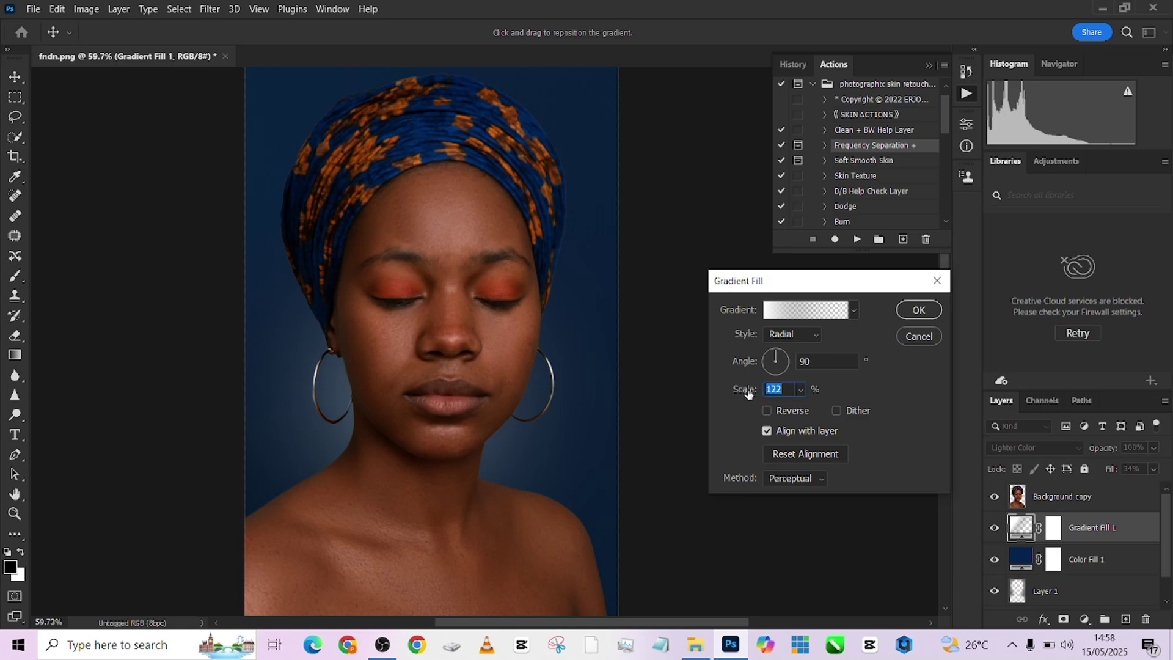
left_click(919, 310)
- Brighten the Background copy layer with Curves, raising the RGB curve at input 66 to output 79
left_click(1077, 507)
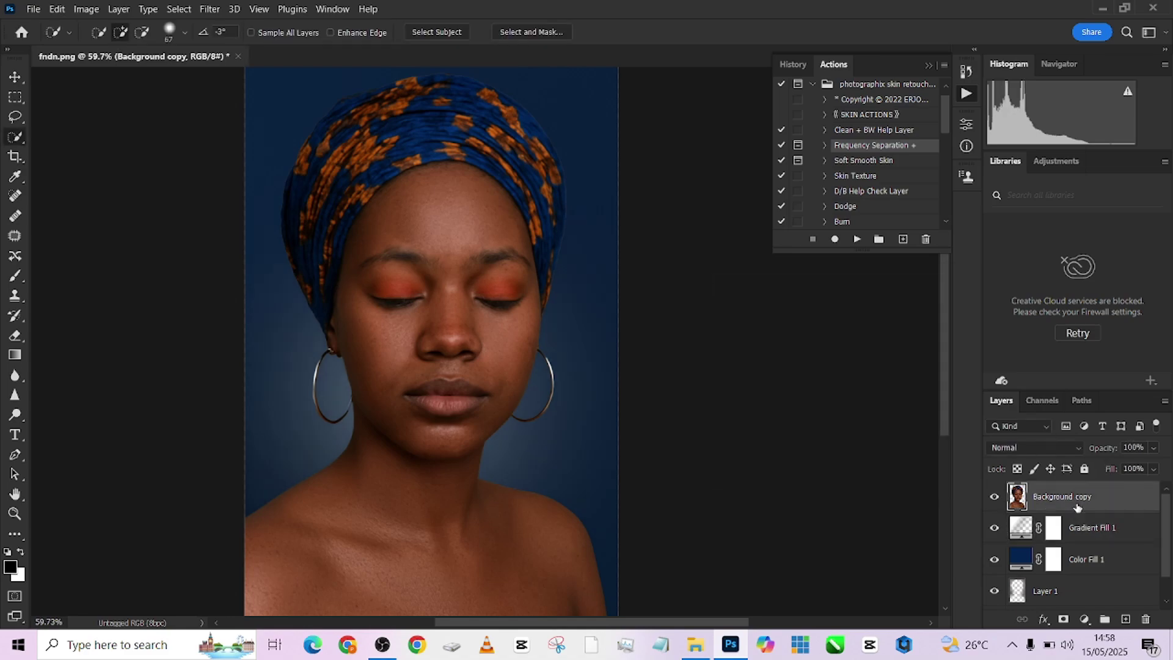
key("ctrl+m")
left_click_drag(772, 424, 769, 417)
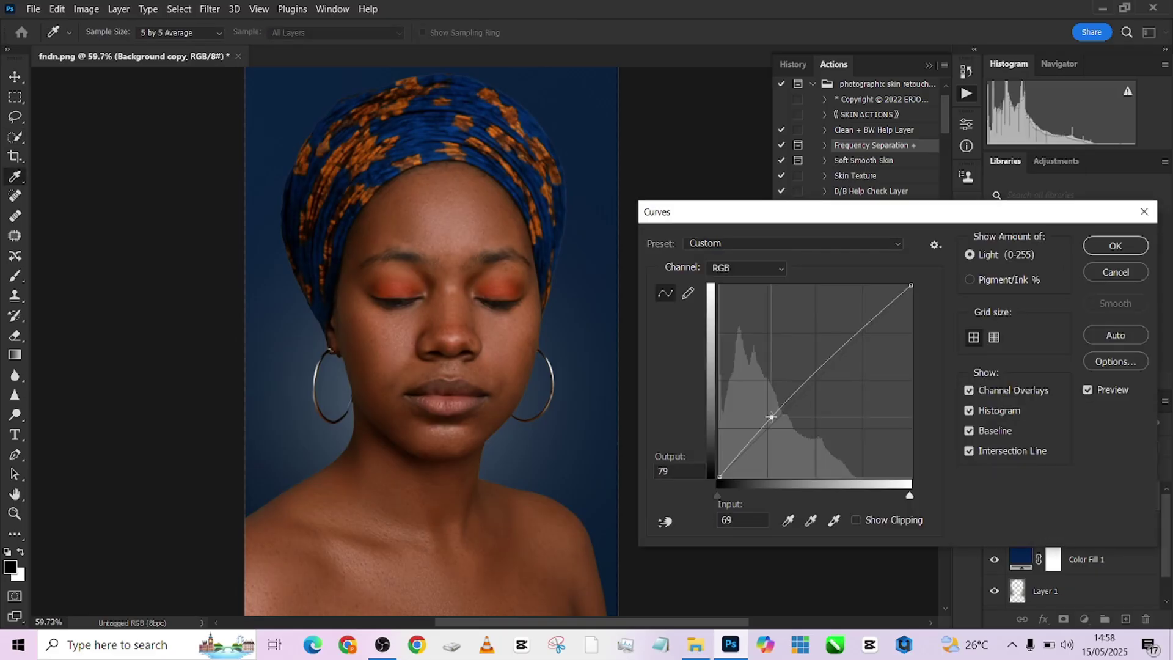
left_click(1115, 245)
key("w")
- Add a Solid Color fill above Background copy in a brown sampled from the chest skin, and hide the fill
scroll(599, 301, "down", 1)
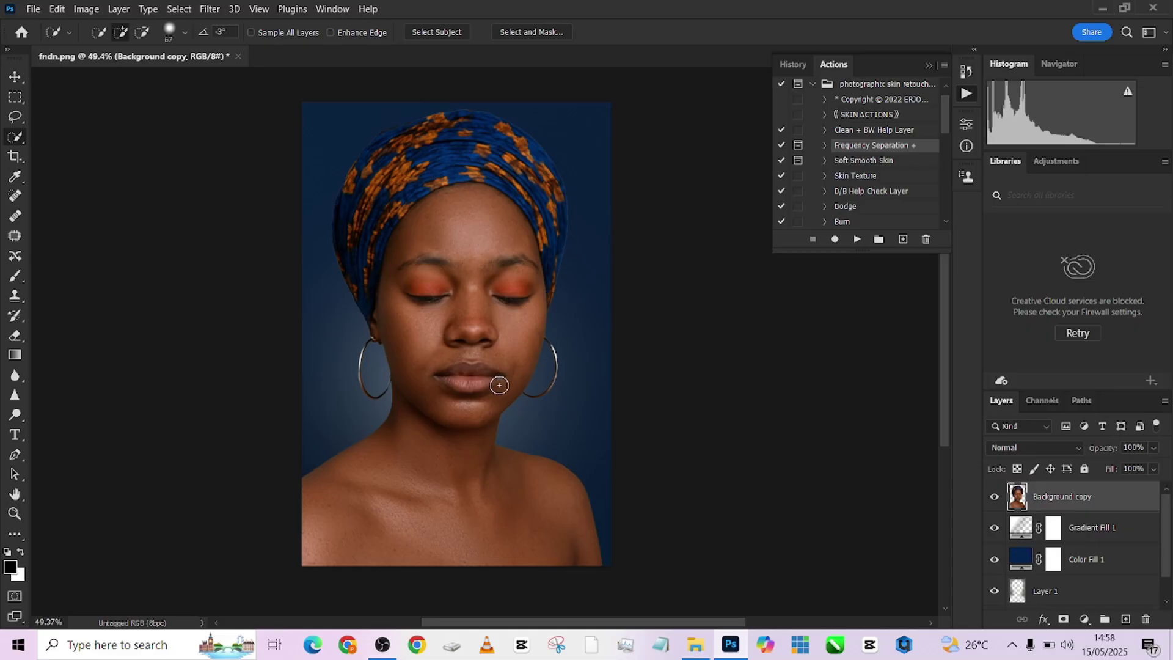
scroll(499, 385, "up", 1)
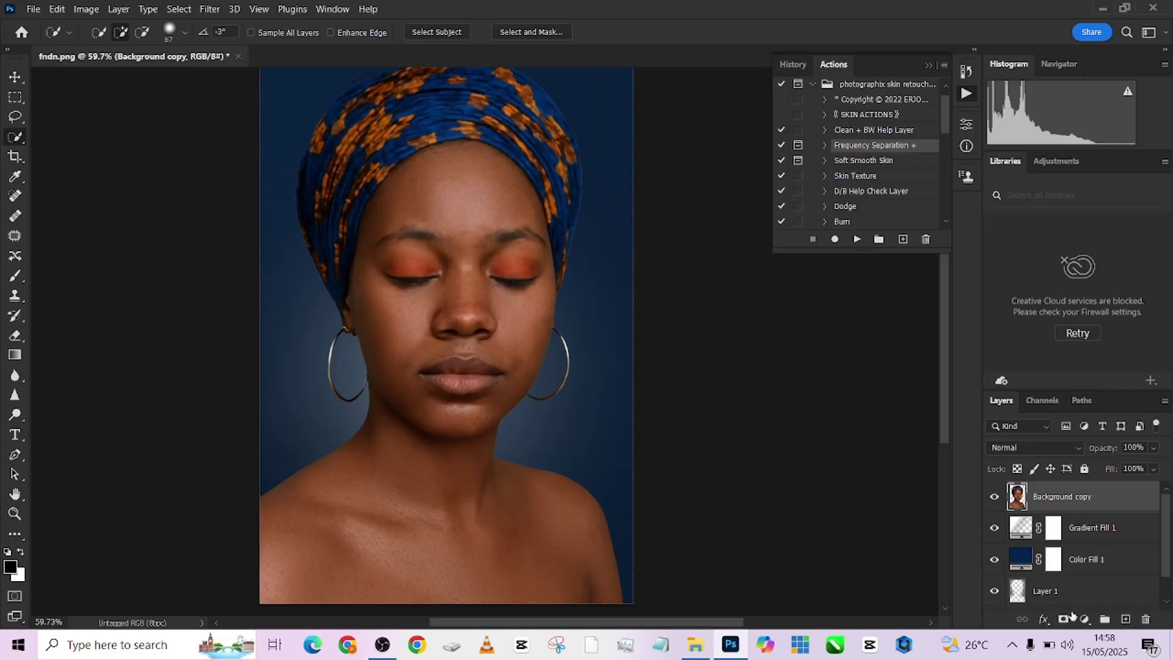
left_click(1083, 619)
left_click(1086, 360)
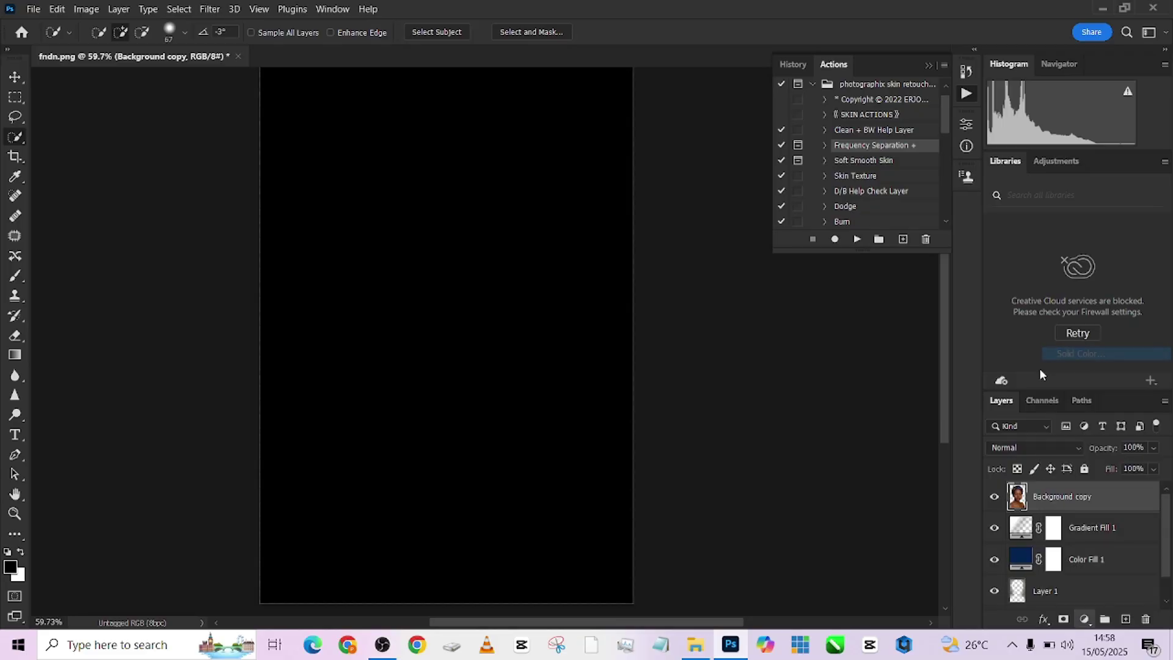
left_click(1082, 212)
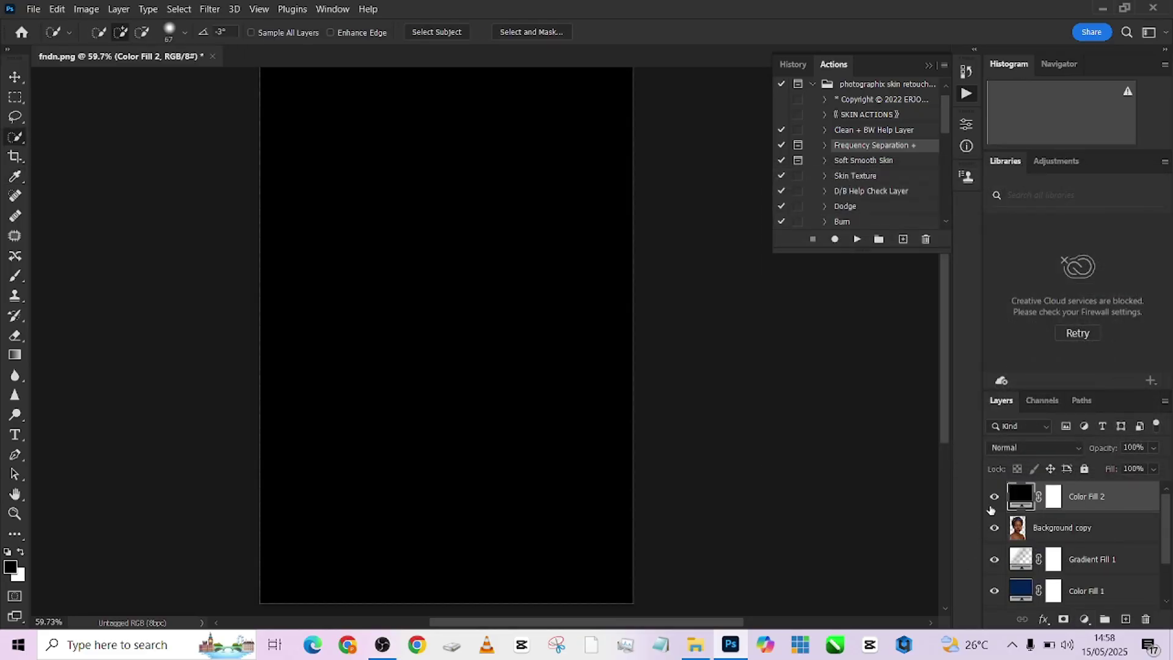
left_click(995, 496)
double_click(1020, 495)
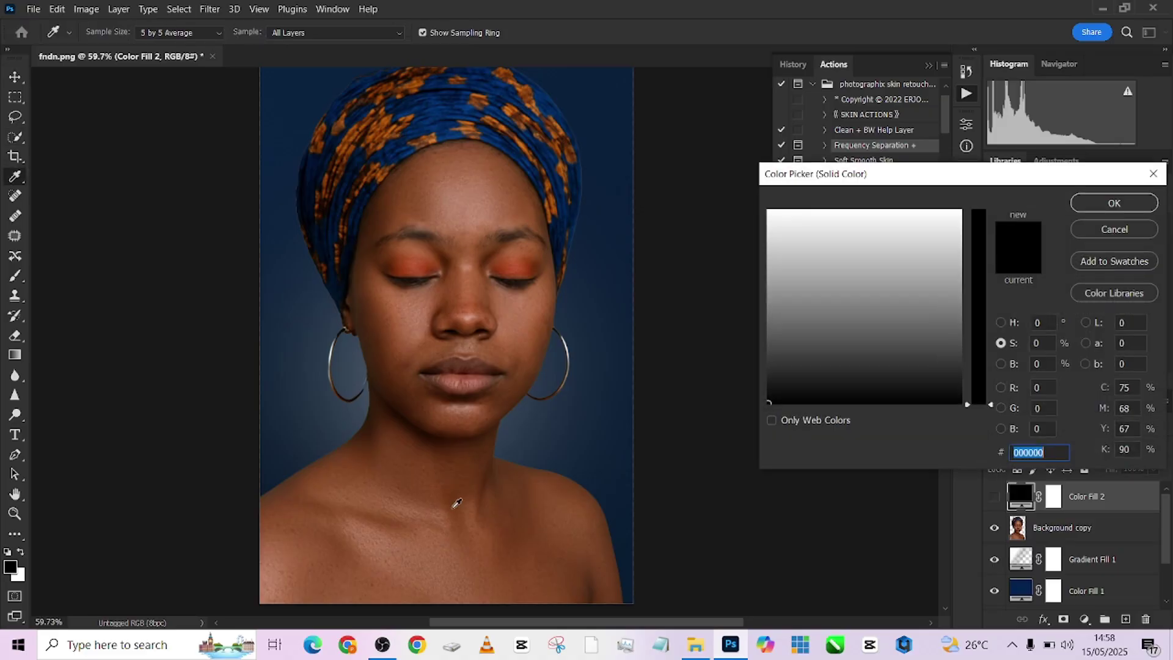
left_click(437, 543)
left_click(1115, 203)
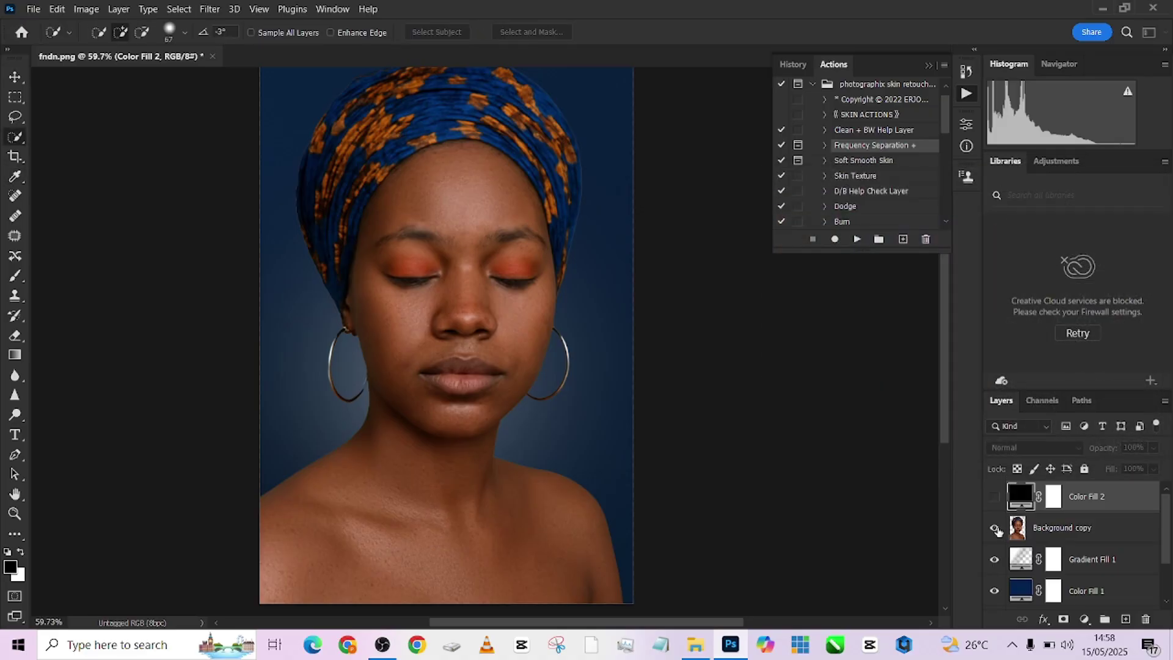
left_click(995, 497)
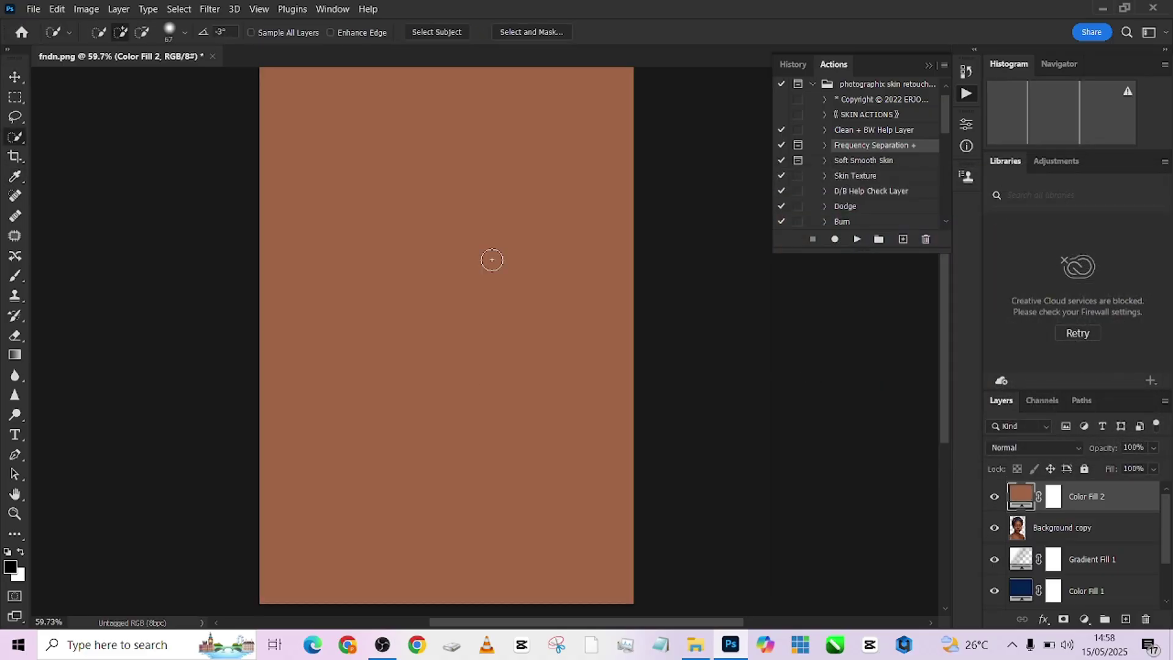
left_click(995, 496)
- Duplicate the Background copy layer and add a layer mask to the duplicate
left_click_drag(1089, 529, 1126, 619)
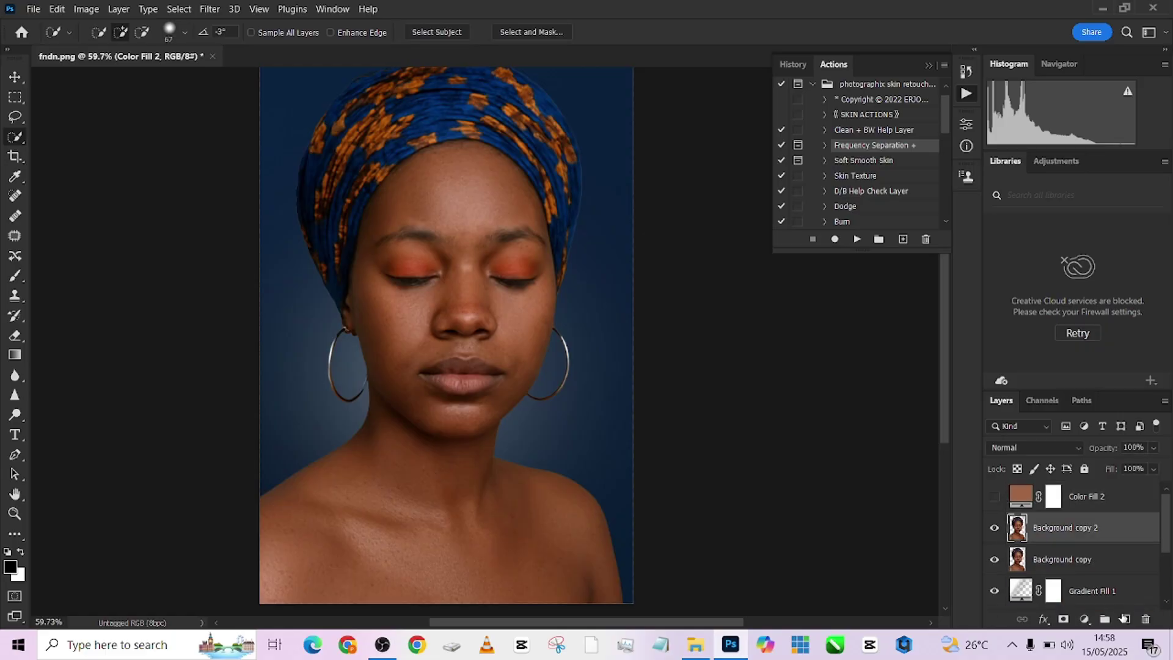
left_click(1064, 619)
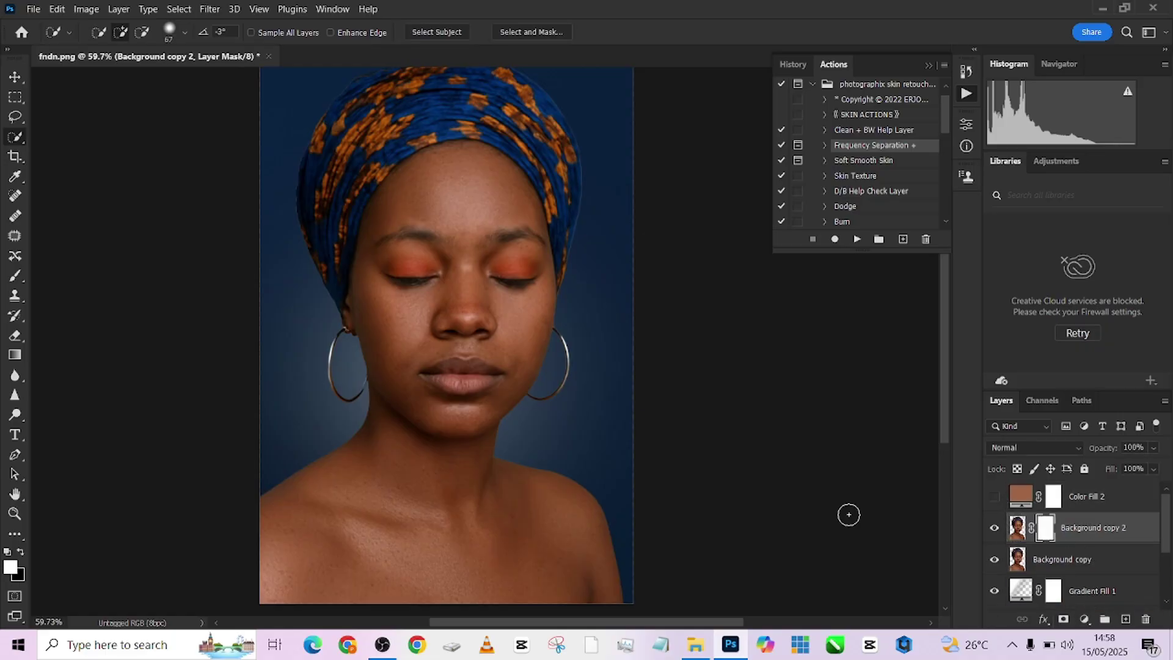
key("x")
- Restrict the duplicate's mask to the skin tones using Color Range, adding a sample from the shadow beneath the chin
left_click(188, 10)
left_click(205, 149)
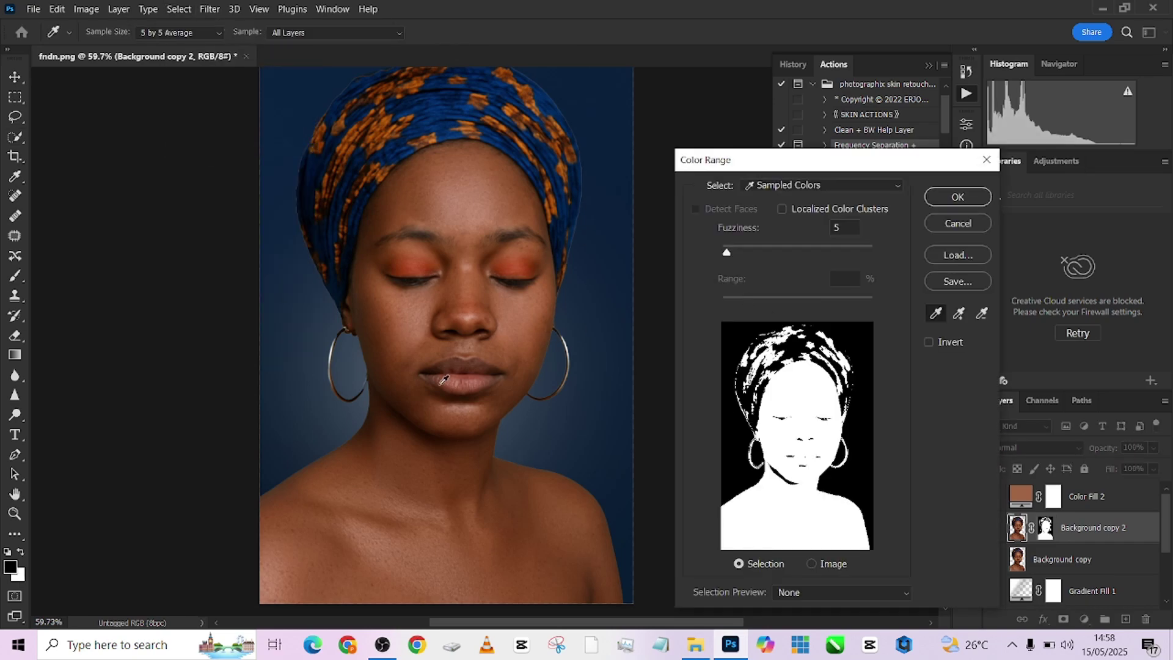
left_click(959, 314)
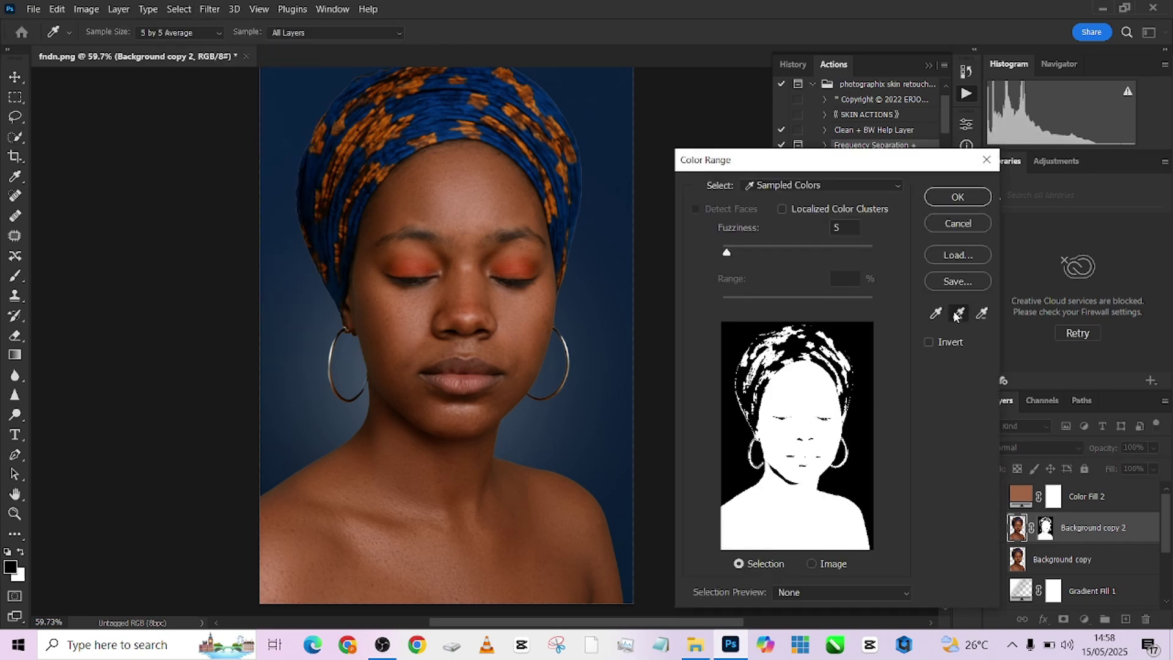
left_click(446, 437)
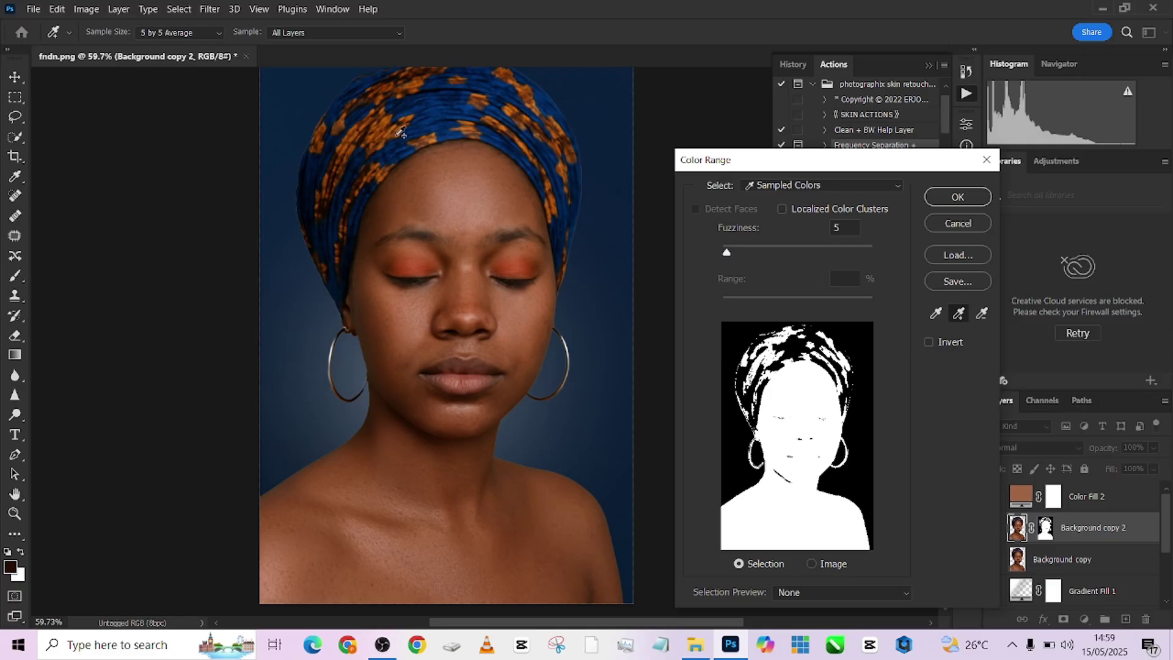
left_click(939, 202)
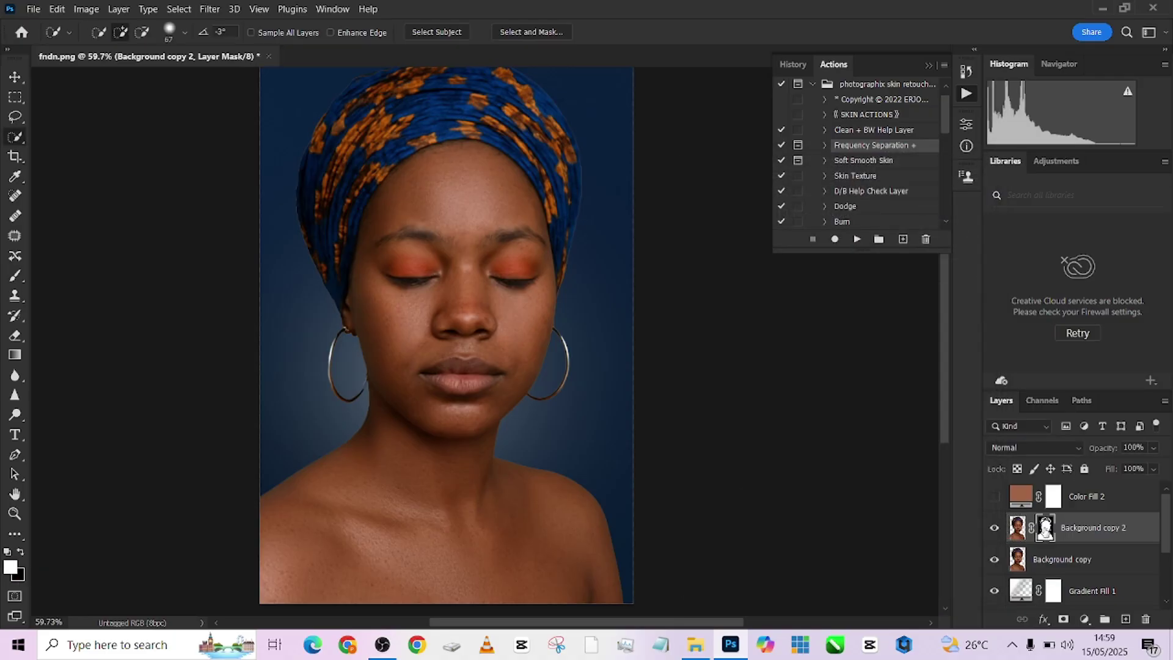
- Move the skin mask from Background copy 2 onto the brown color fill, show the fill, and delete Background copy 2
left_click_drag(1045, 528, 1027, 509)
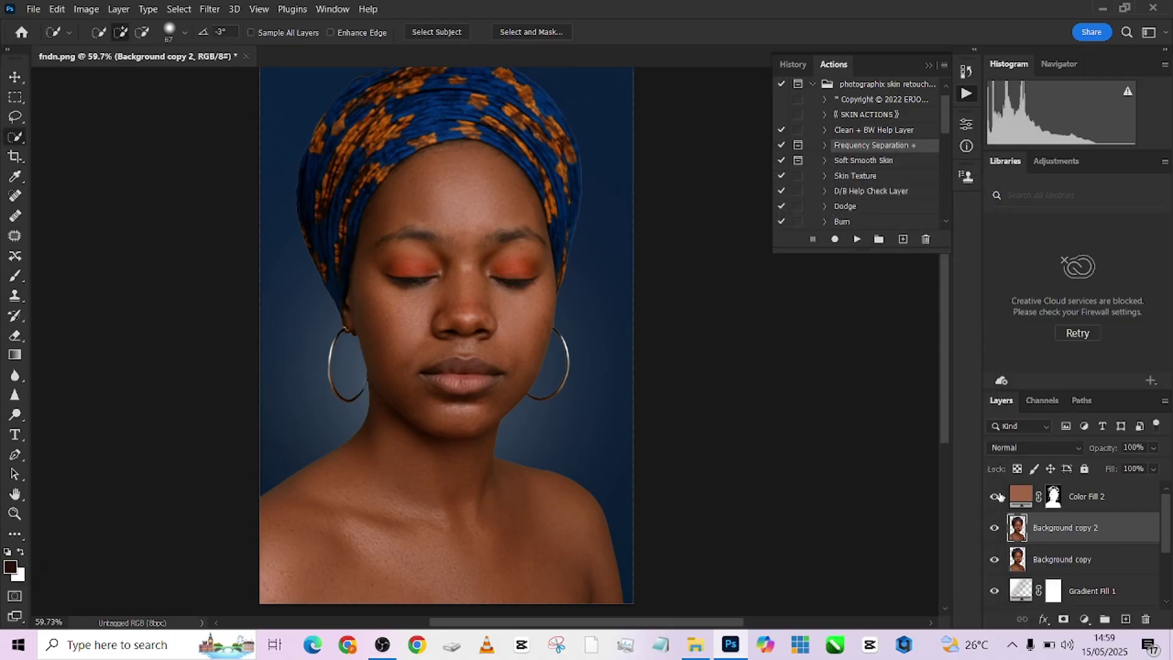
left_click(995, 496)
left_click_drag(1138, 530, 1147, 619)
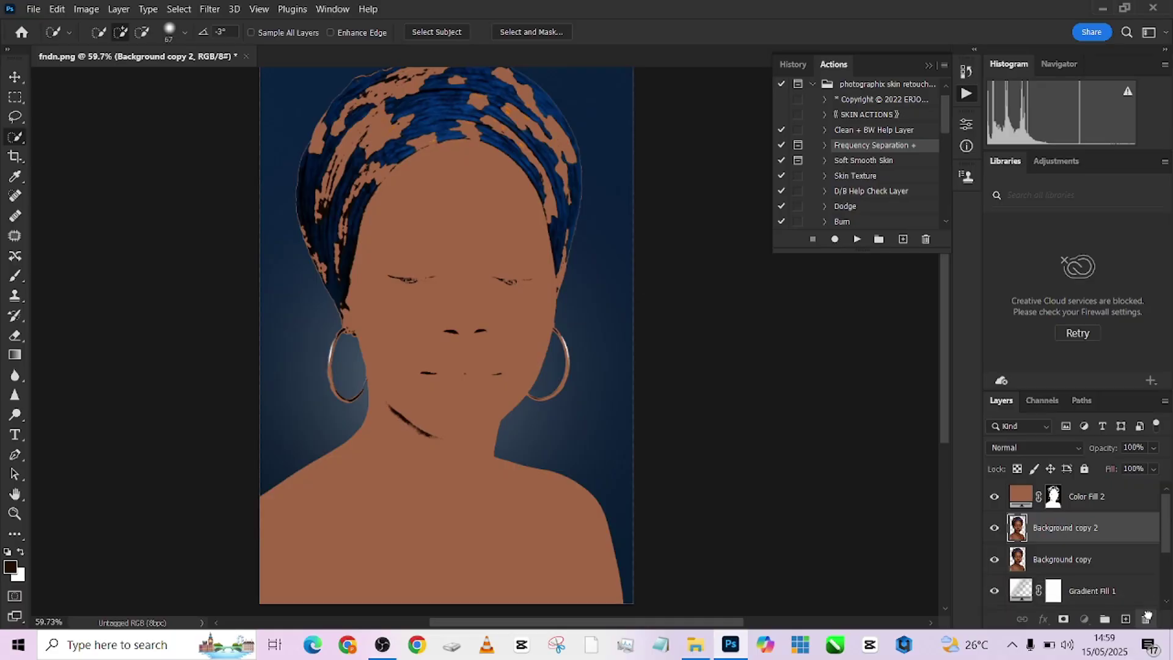
- Set the brown color fill layer's blend mode to Color
left_click(1082, 496)
left_click(1030, 442)
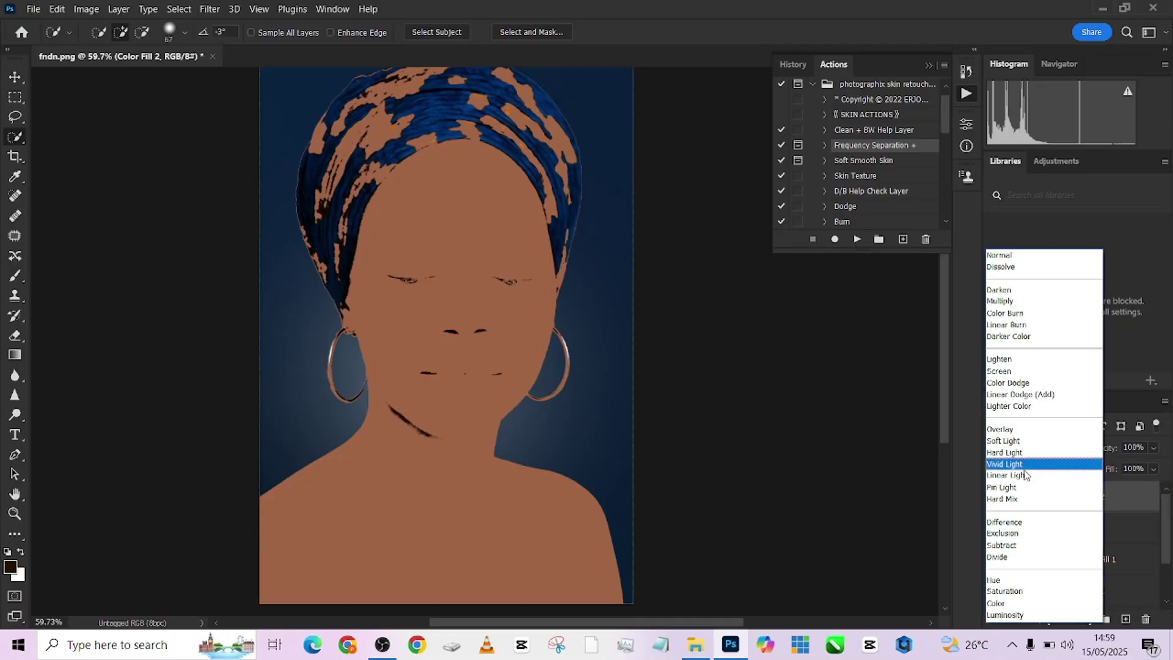
left_click(1015, 603)
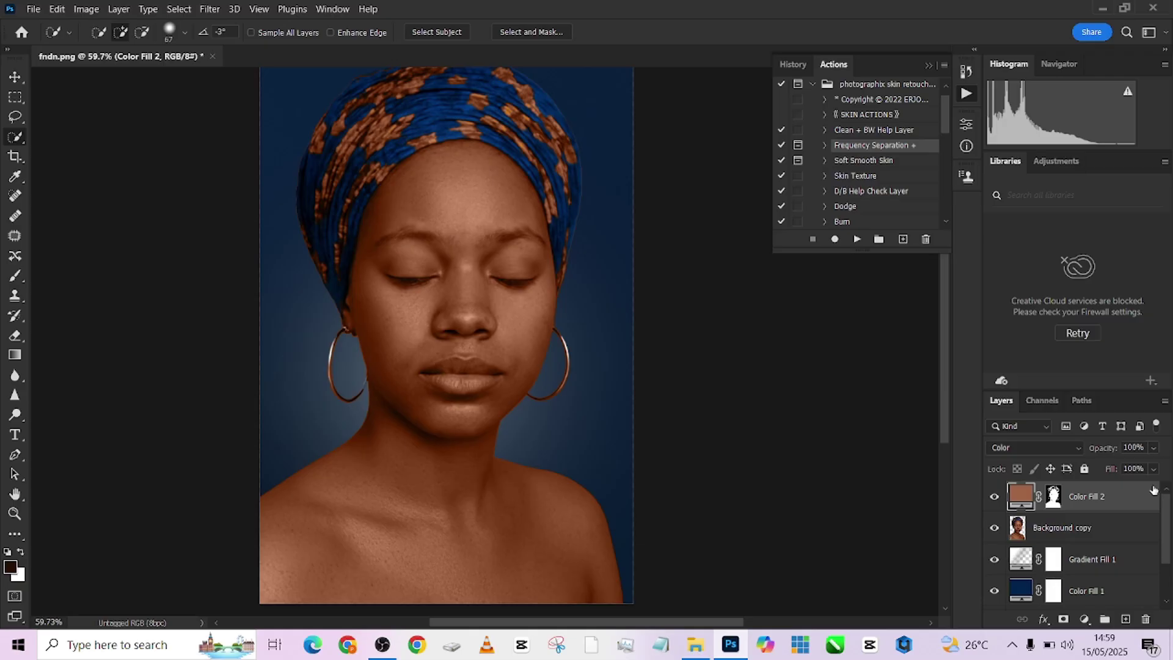
- Paint black over both hoop earrings on the Color Fill 2 mask with the Brush tool at 100% flow
left_click(1053, 496)
key("b")
key("x")
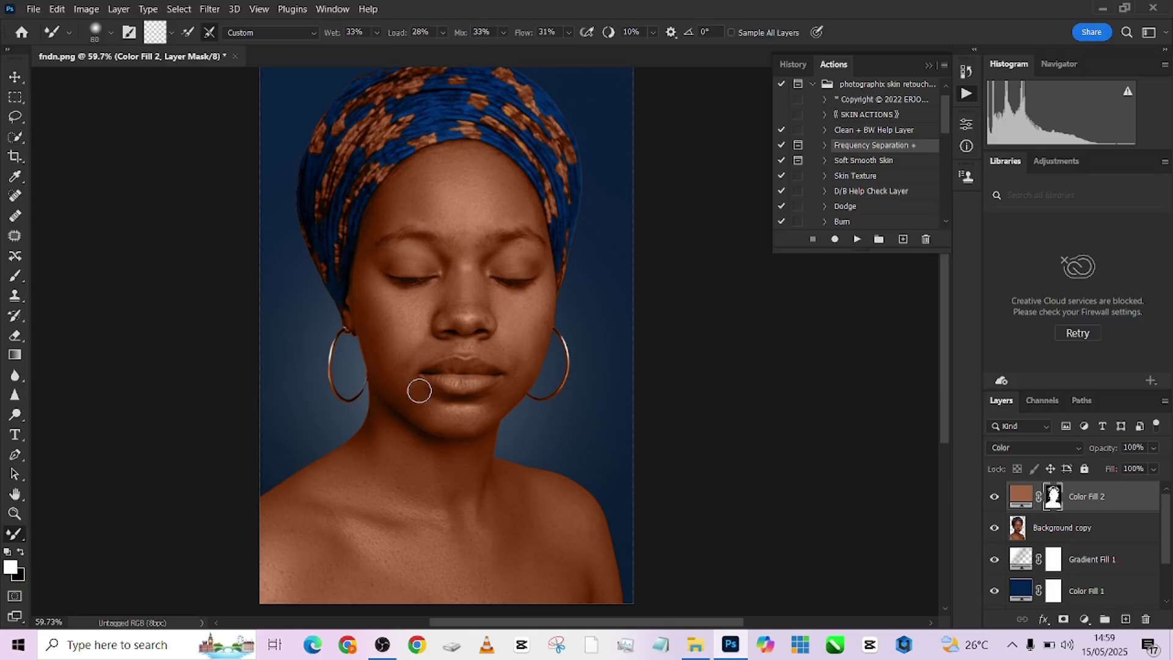
left_click(21, 276)
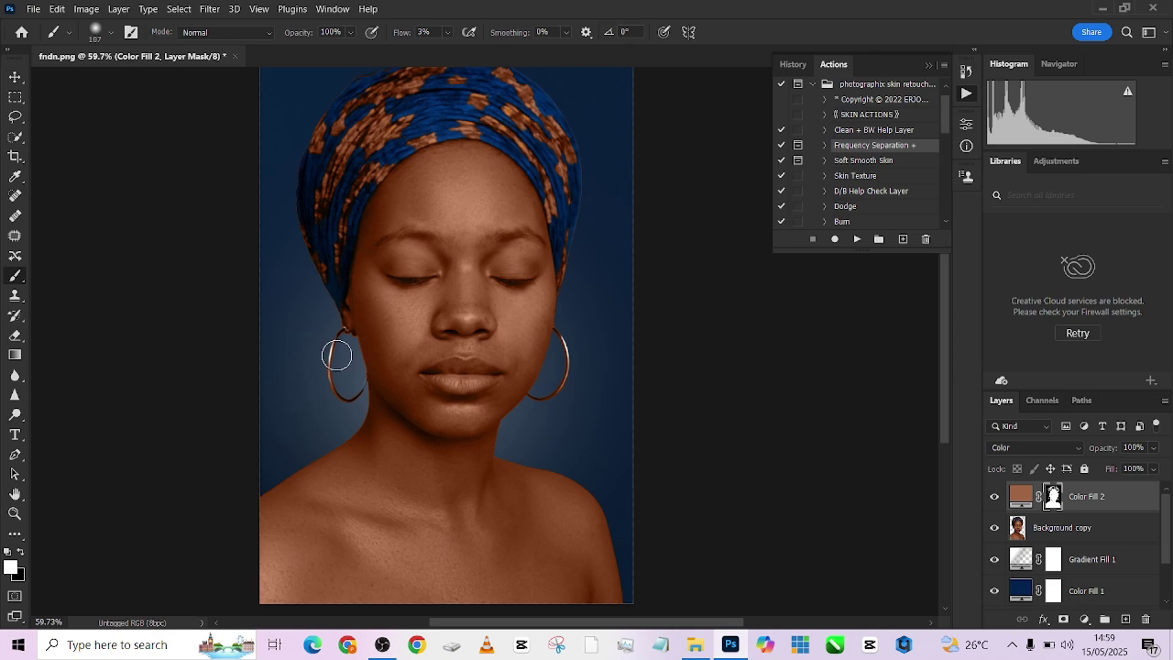
key("x")
left_click_drag(398, 33, 518, 47)
mouse_move(330, 347)
left_mouse_down()
mouse_move(342, 402)
mouse_move(330, 374)
left_mouse_up()
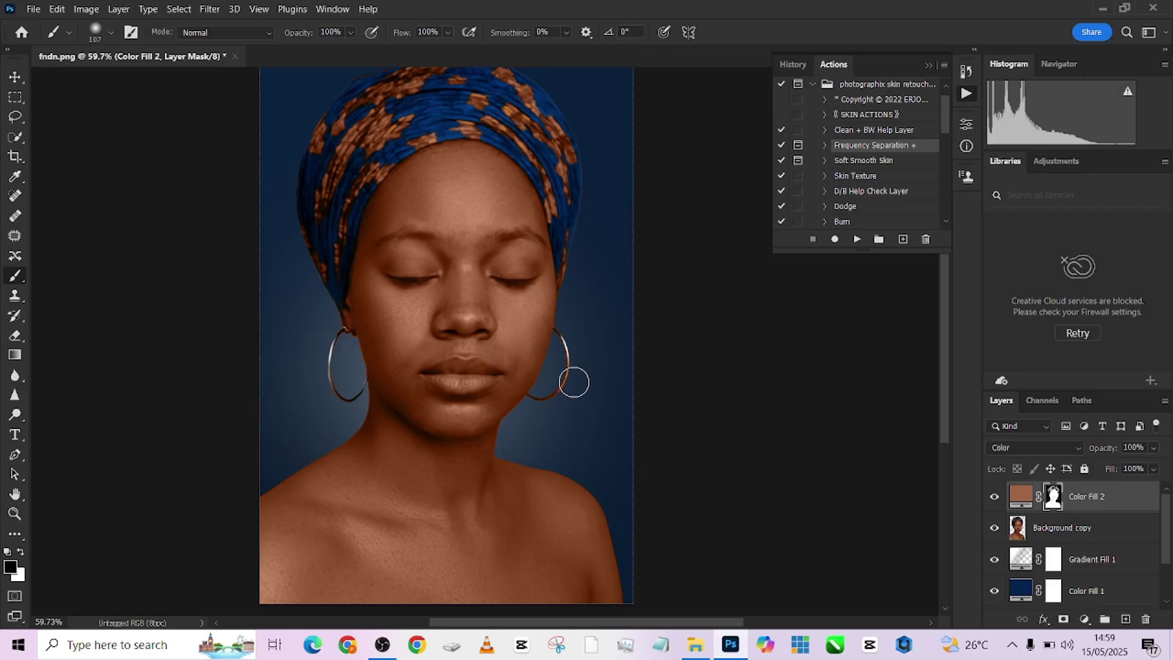
left_click_drag(574, 383, 547, 406)
- Paint black over the headscarf on the Color Fill 2 mask with a larger brush to remove the brown tint
mouse_move(371, 152)
left_mouse_down()
mouse_move(379, 178)
mouse_move(406, 154)
mouse_move(365, 115)
mouse_move(457, 75)
left_mouse_up()
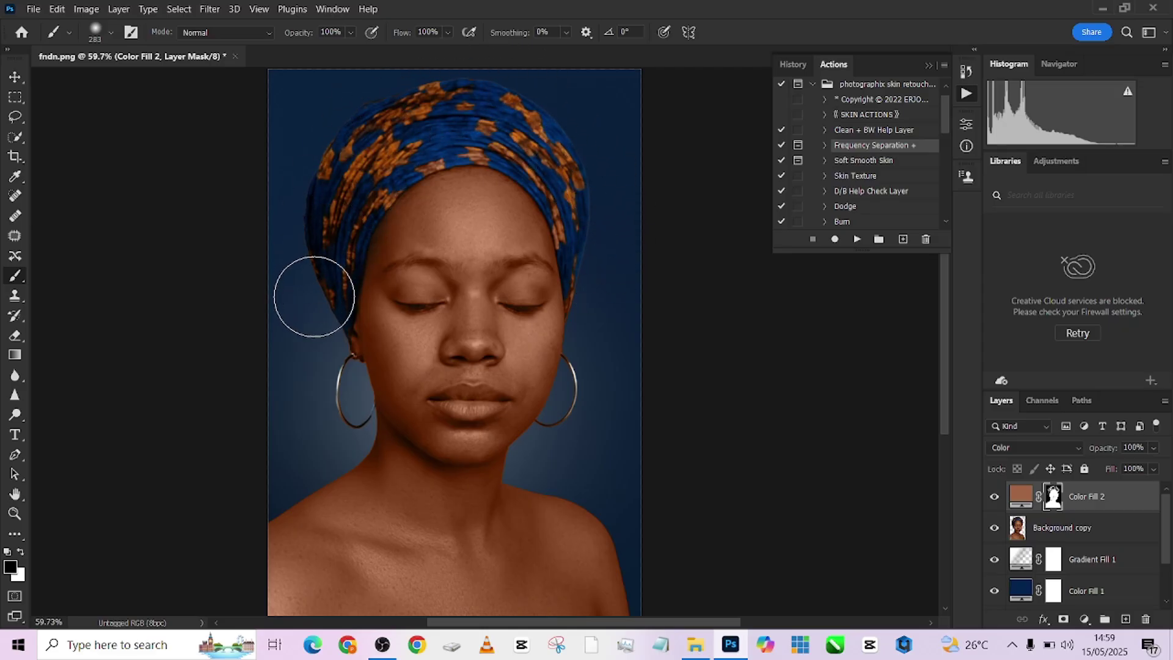
scroll(376, 280, "up", 2)
mouse_move(420, 340)
left_mouse_down()
mouse_move(441, 209)
mouse_move(432, 185)
mouse_move(366, 183)
left_mouse_up()
scroll(409, 198, "up", 2)
key("x")
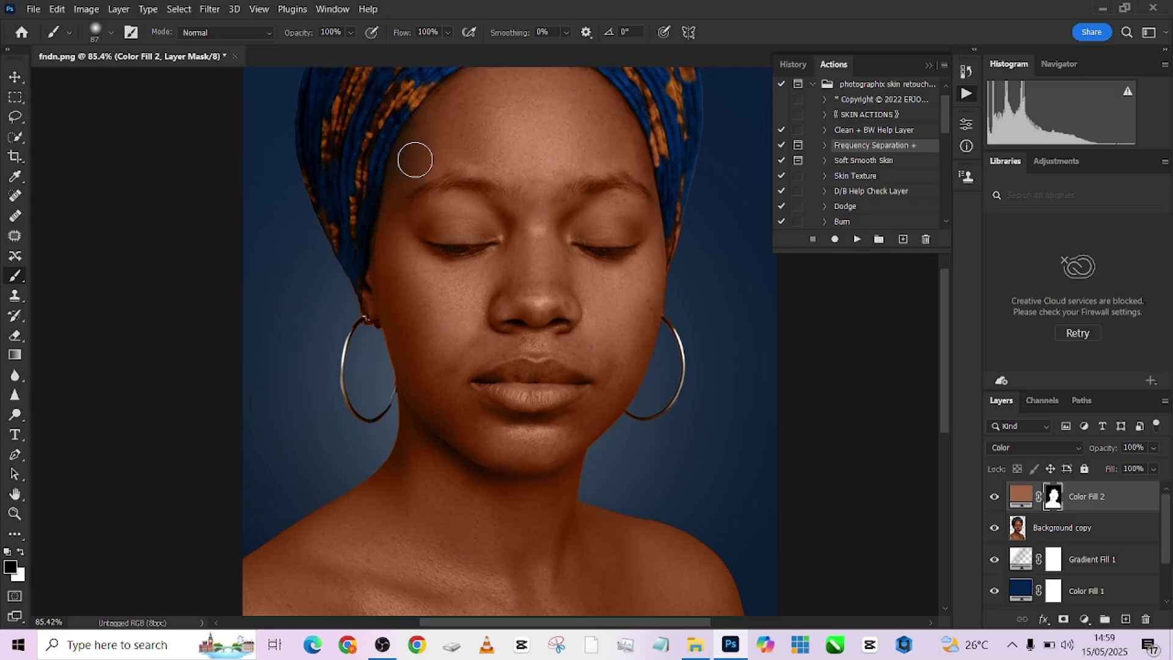
key("x")
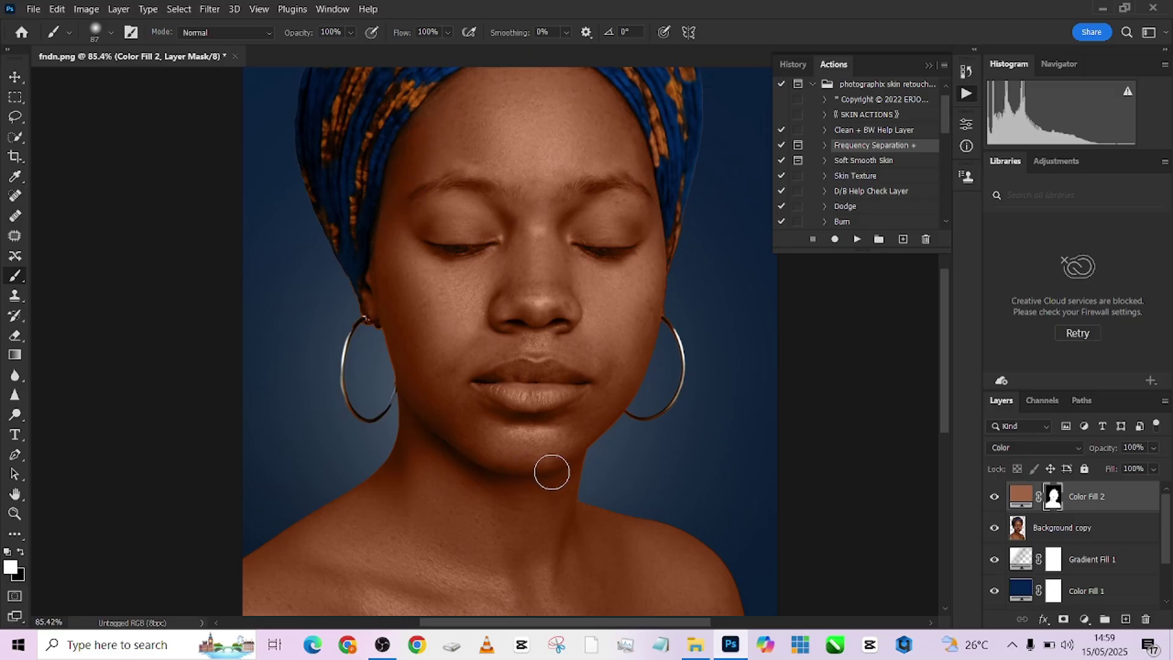
- Reduce the Color Fill 2 layer's fill to 29%
scroll(461, 287, "down", 2)
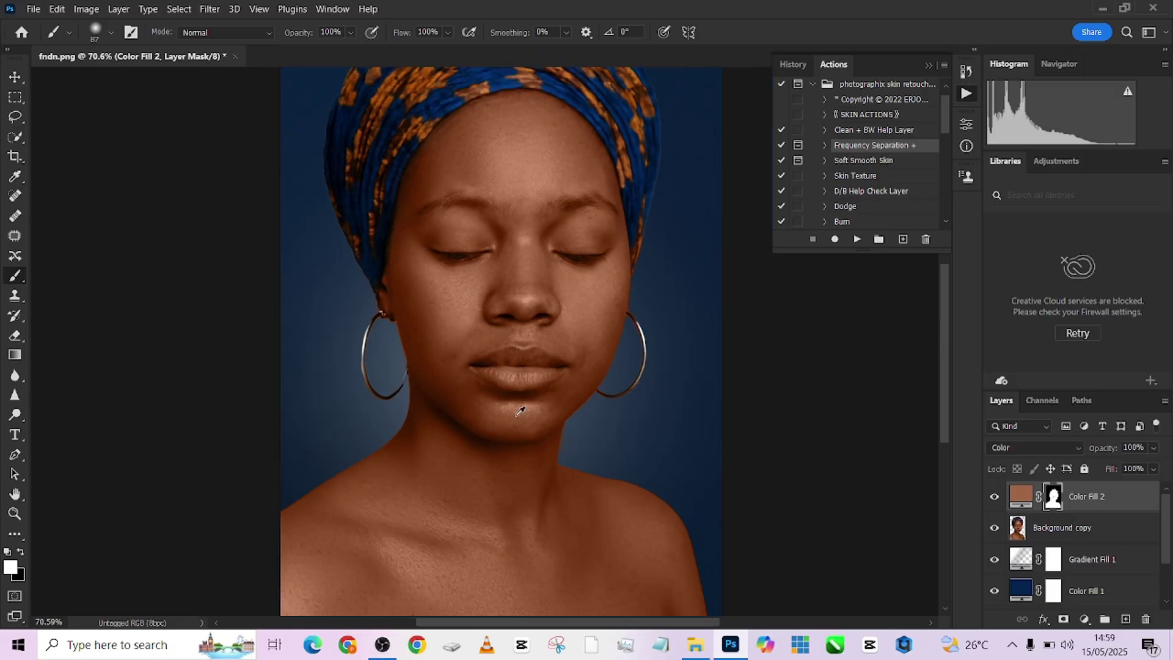
left_click(1160, 470)
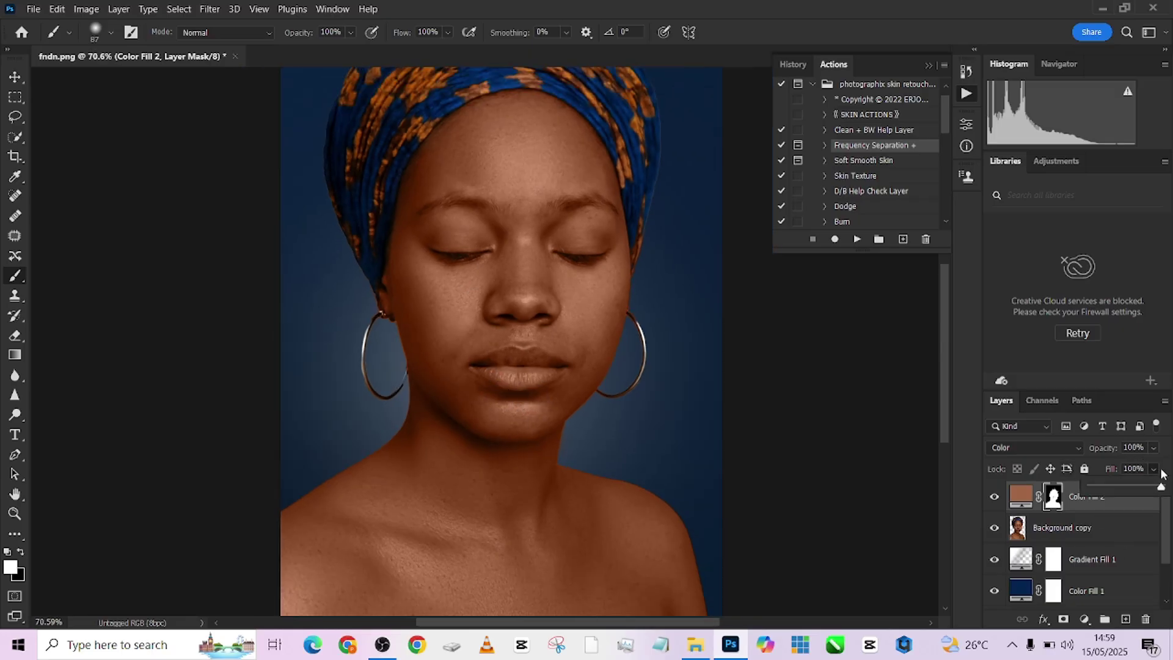
left_click_drag(1141, 492, 1111, 493)
scroll(505, 423, "down", 3)
scroll(504, 423, "up", 3)
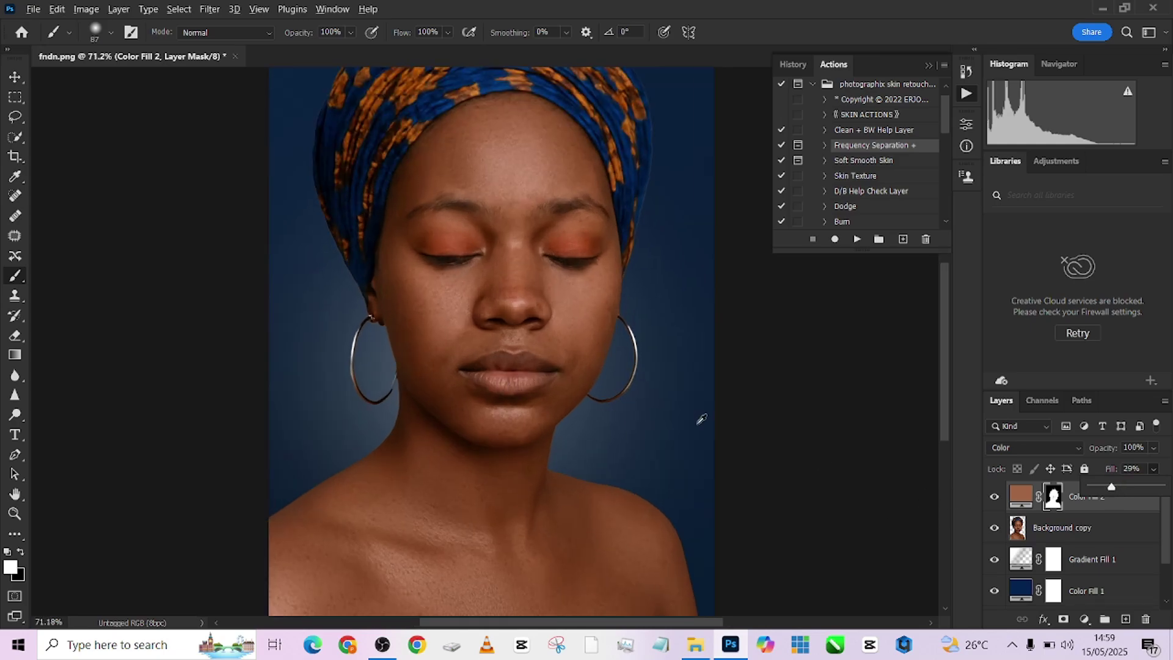
scroll(696, 422, "down", 3)
- Compare the portrait with and without the brown color fill layer, leaving the layer visible
left_click(995, 498)
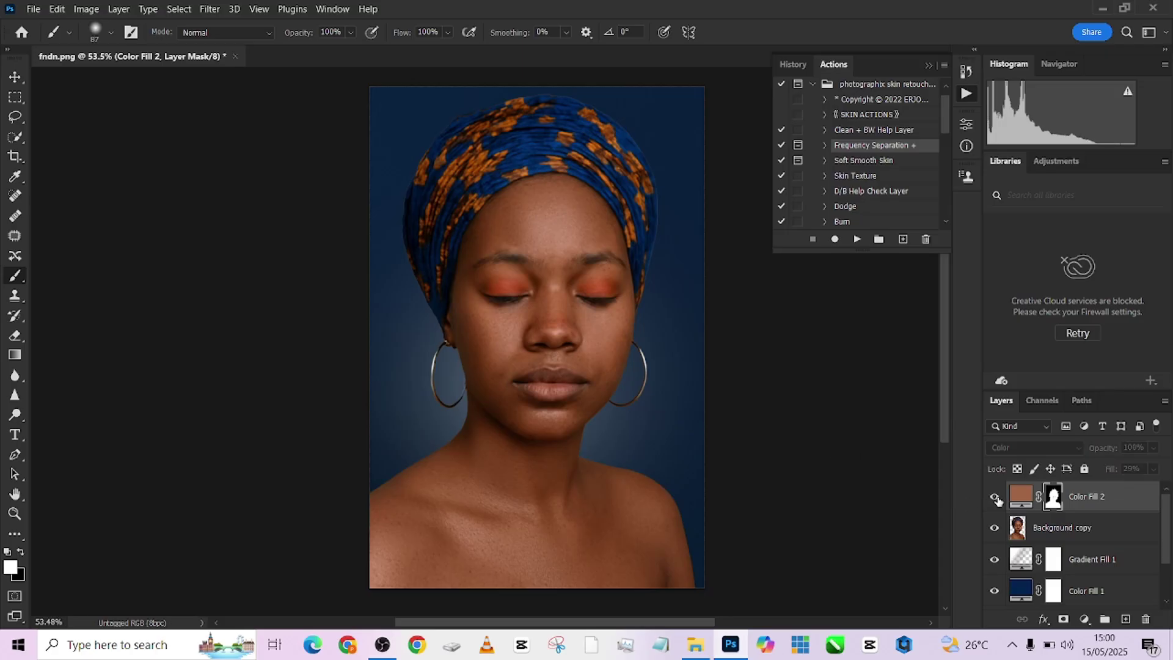
left_click(996, 498)
left_click(995, 499)
left_click(996, 498)
scroll(544, 407, "up", 2)
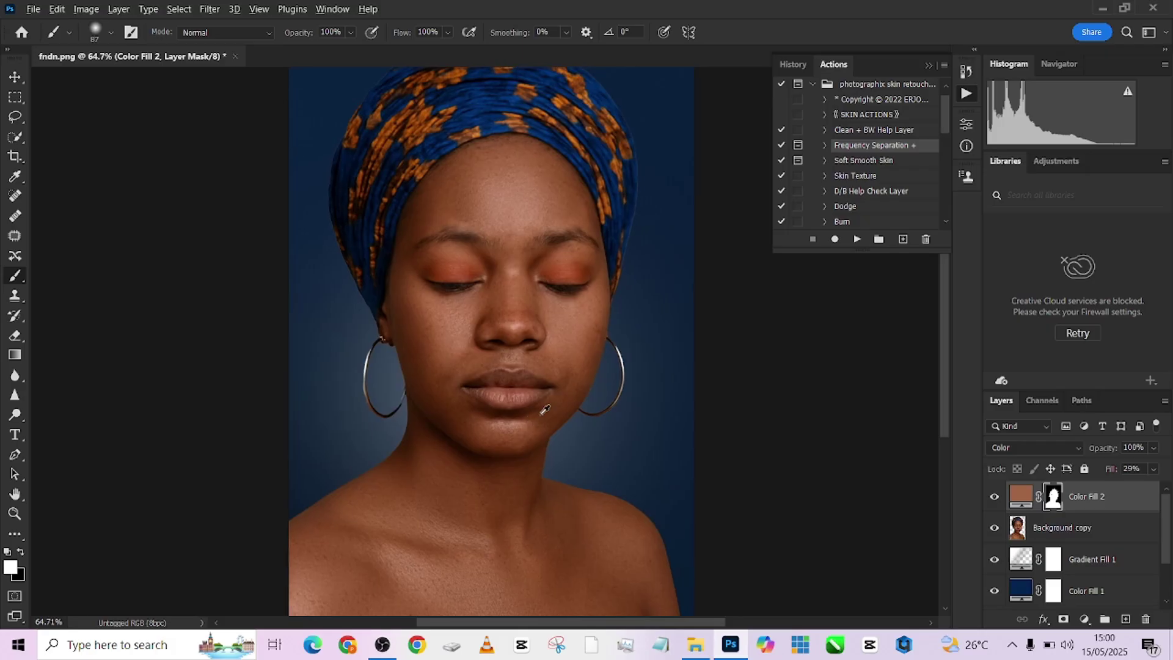
scroll(545, 409, "down", 2)
left_click(996, 499)
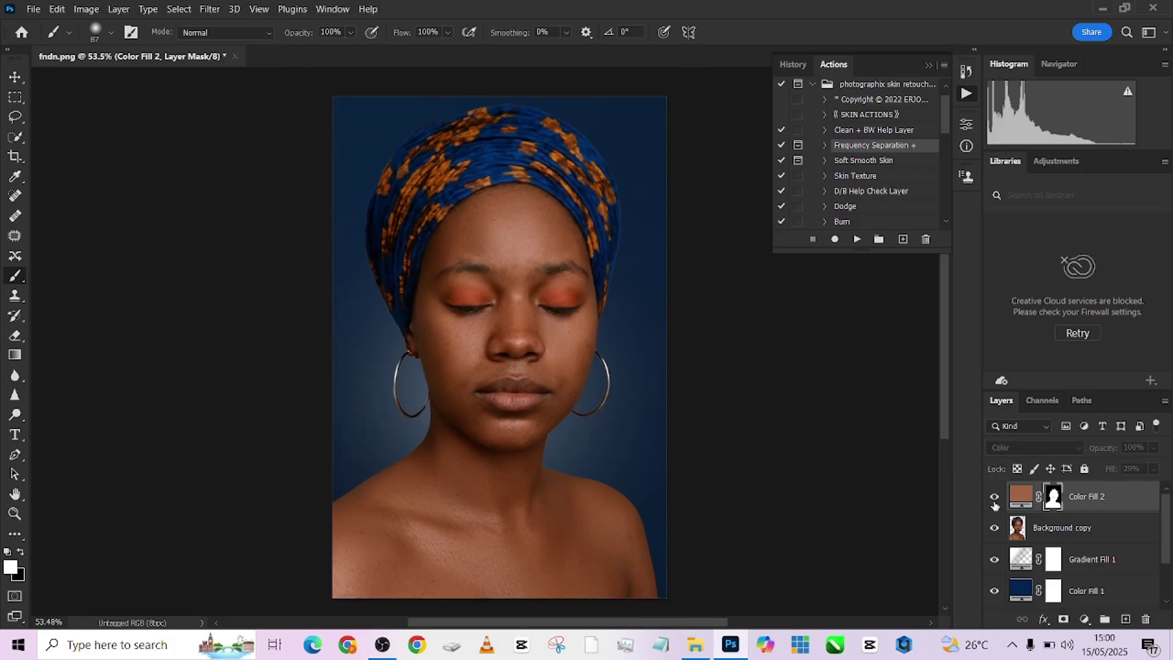
left_click(996, 500)
- Set the Color Fill 2 layer's fill to 34% and compare the skin with and without the layer
left_click_drag(1112, 473, 1114, 474)
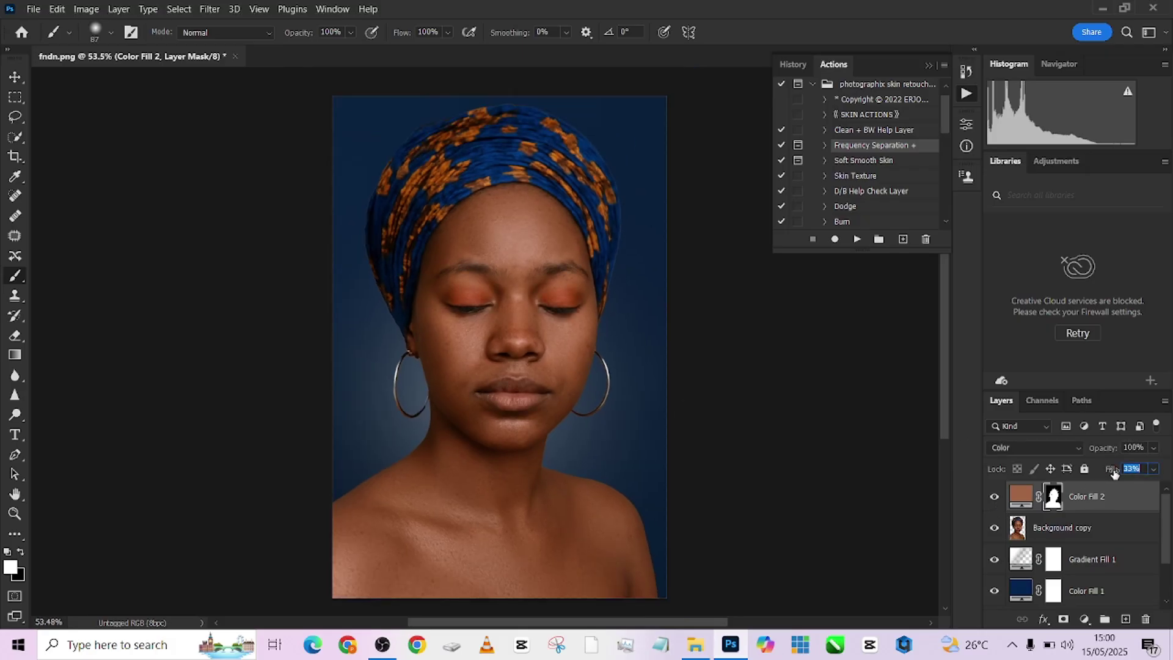
key("Return")
left_click(996, 500)
left_click(995, 500)
left_click(995, 499)
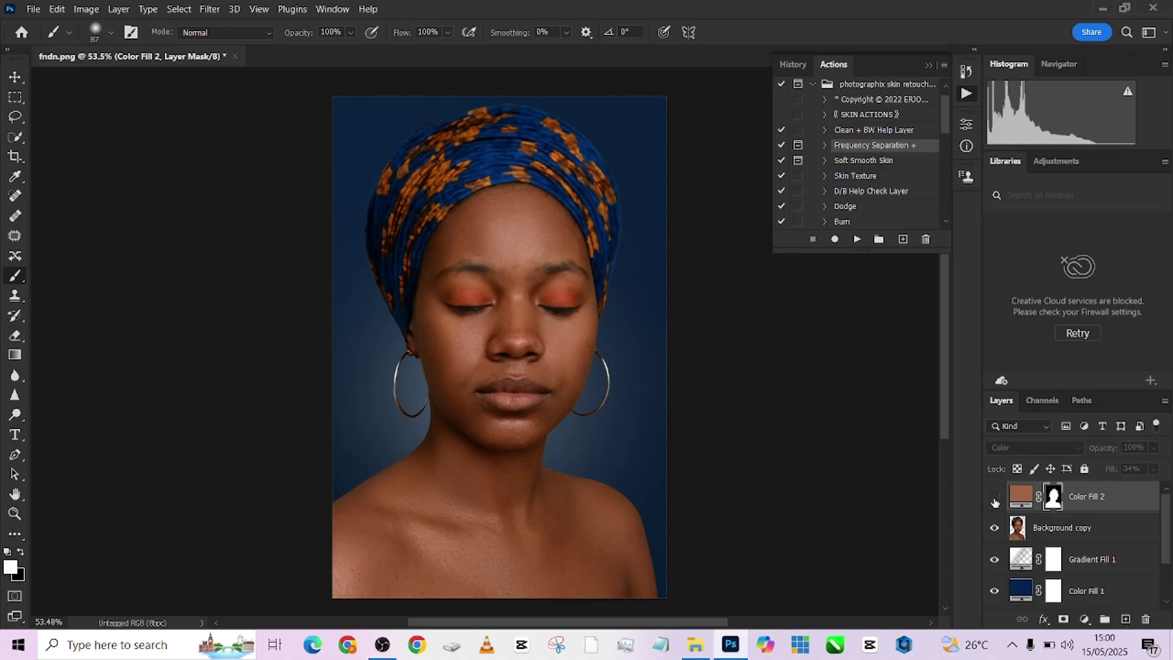
left_click(995, 500)
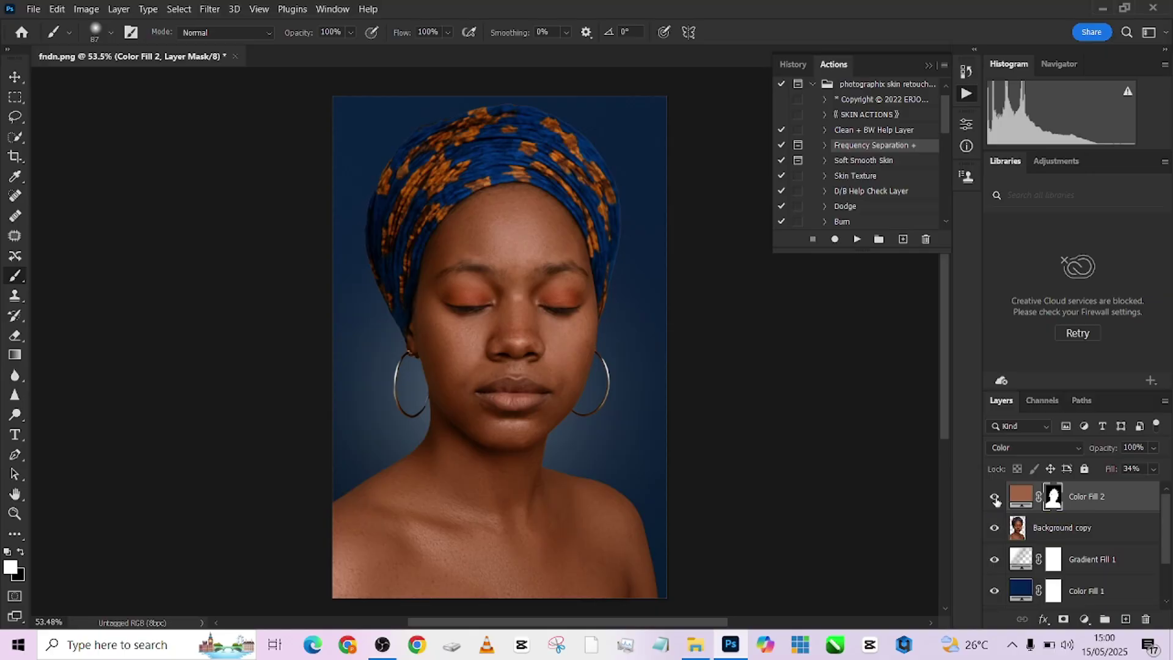
- Try a duplicate of the brown color fill layer in Soft Light mode and delete the duplicate
key("ctrl+j")
left_click(1014, 450)
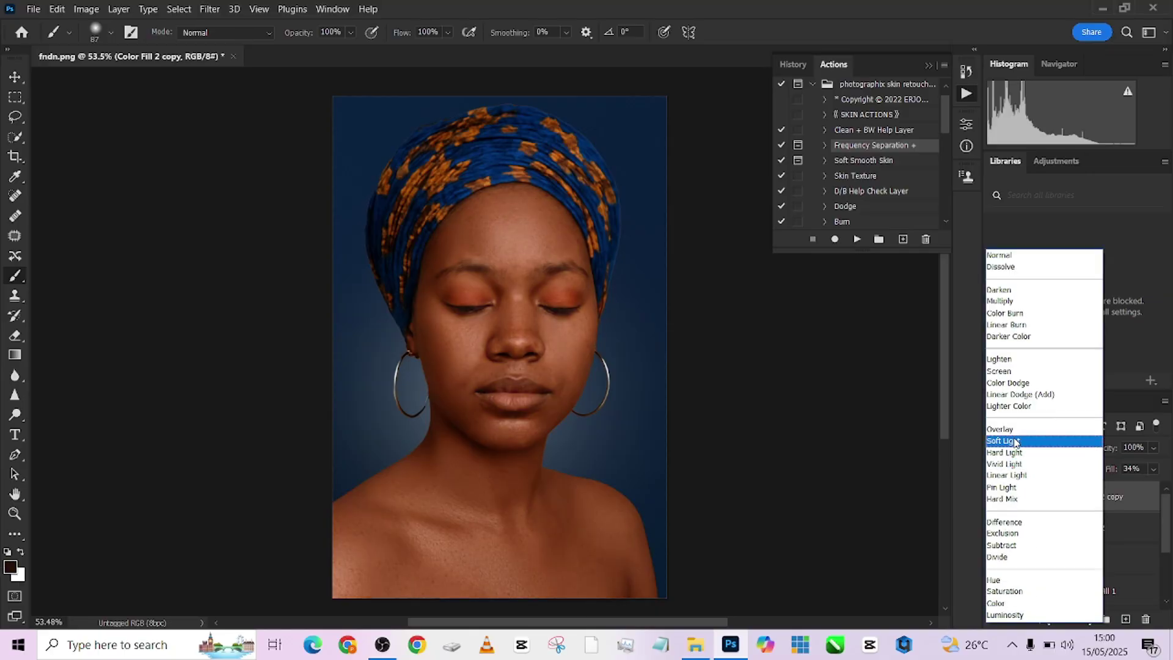
left_click(1016, 442)
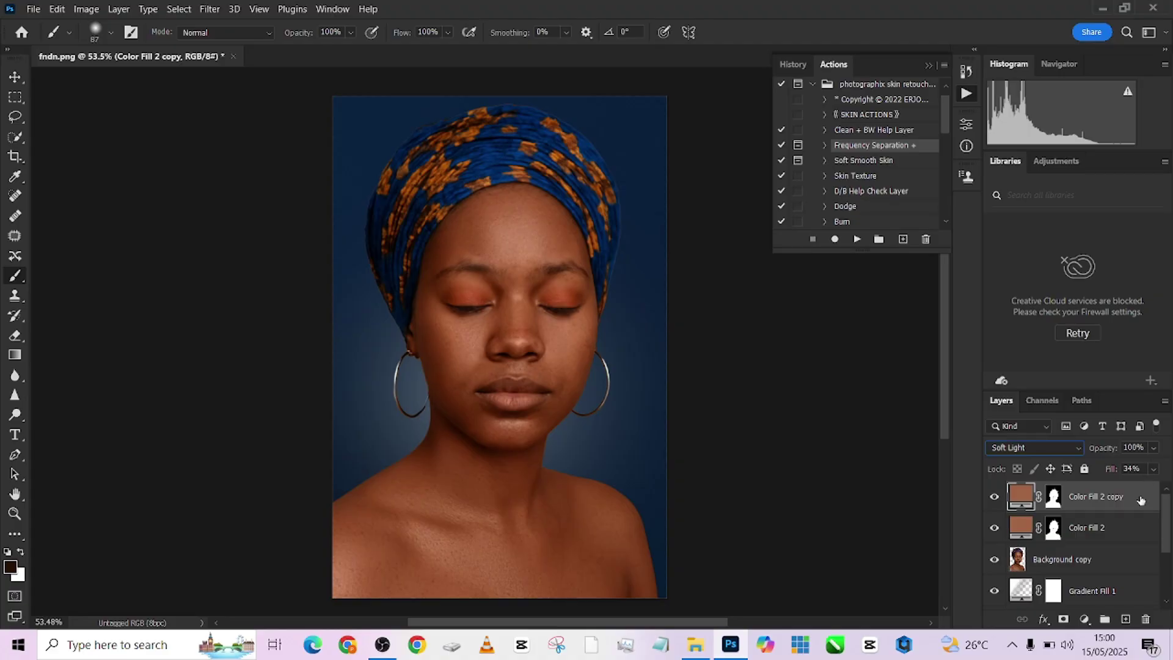
left_click_drag(1140, 500, 1145, 619)
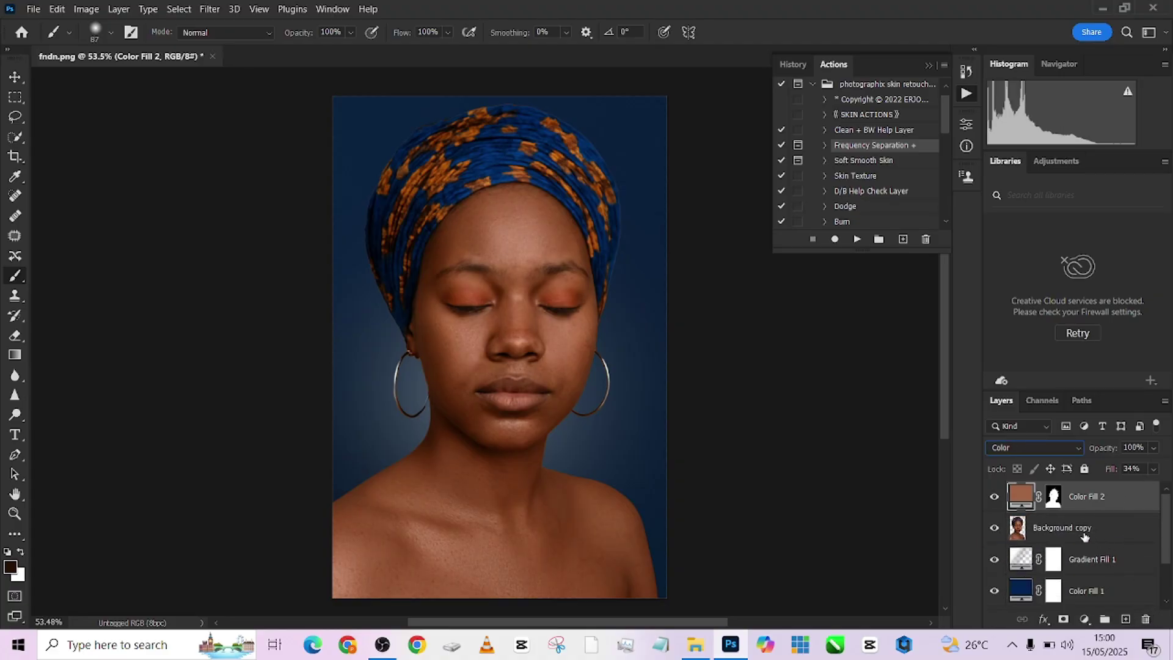
- Flatten all layers into a single Background layer
scroll(1047, 548, "down", 2)
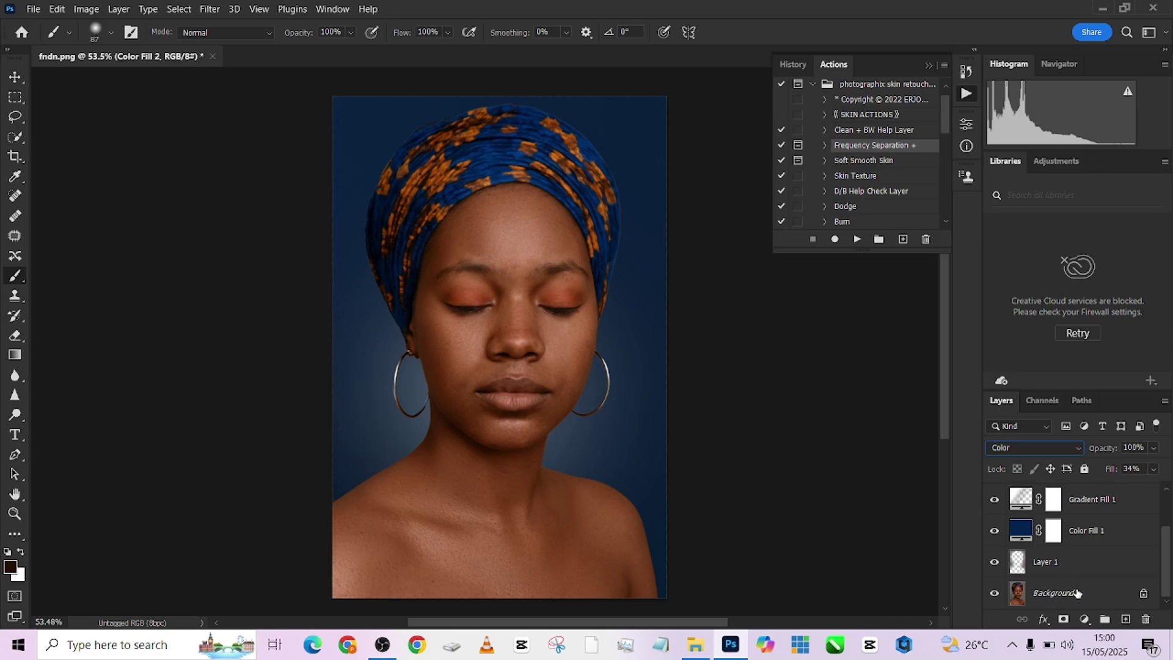
right_click(1081, 590)
left_click(1069, 548)
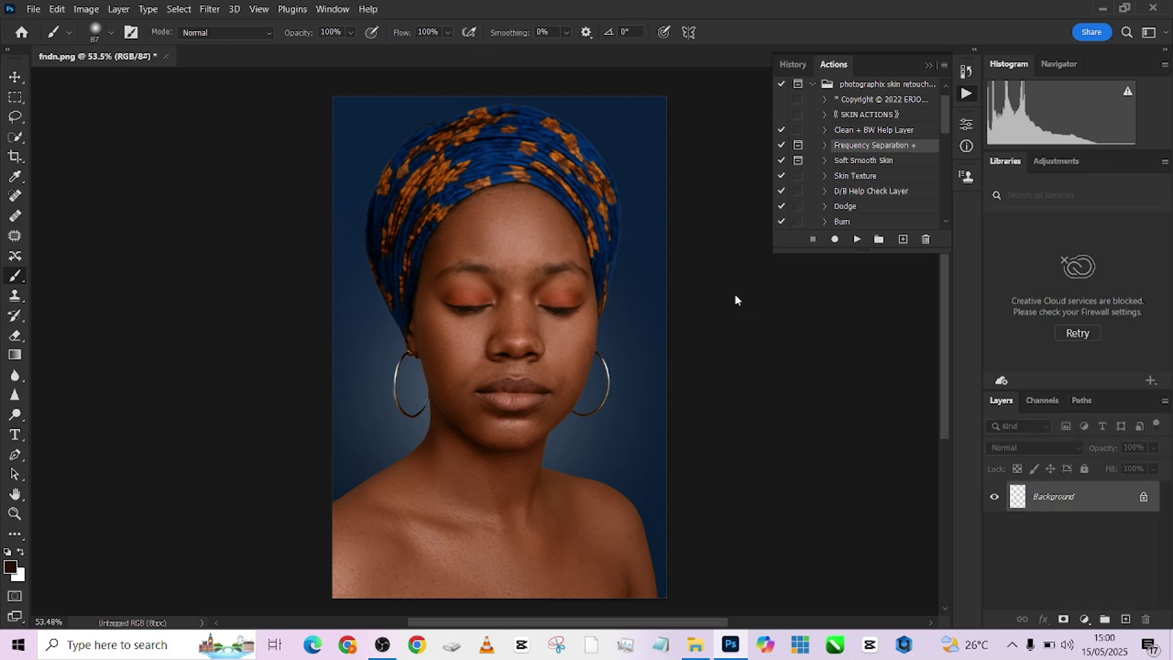
- Deepen the shadows with a Curves adjustment, moving the RGB black point to input 5, output 0
key("ctrl+m")
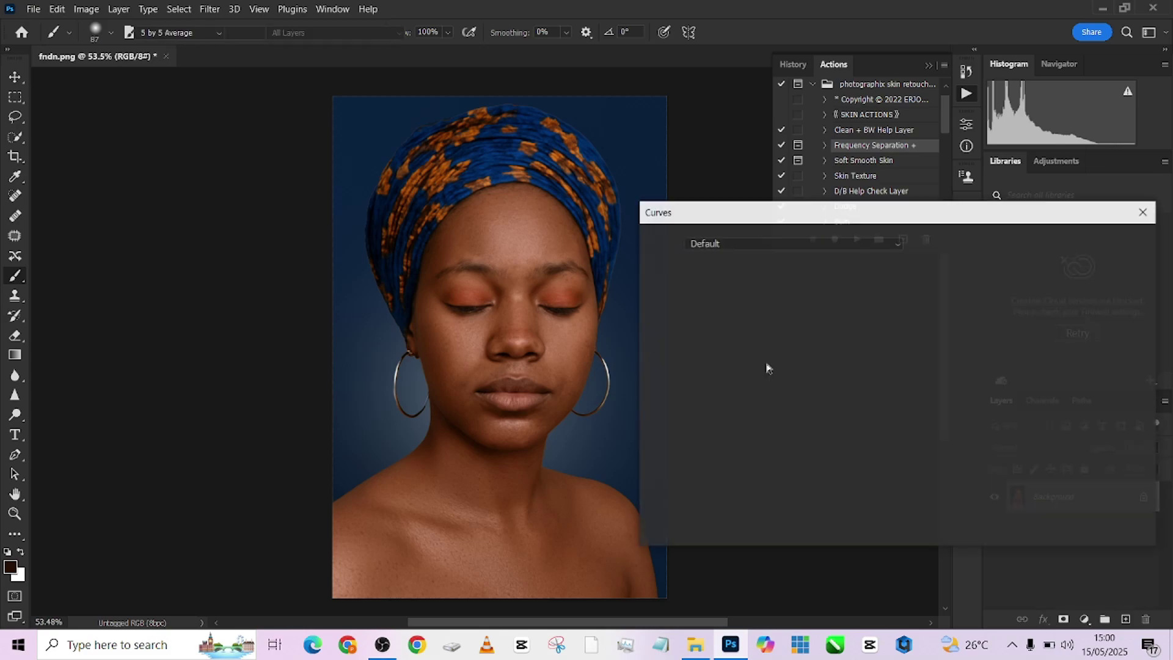
left_click_drag(719, 492, 720, 492)
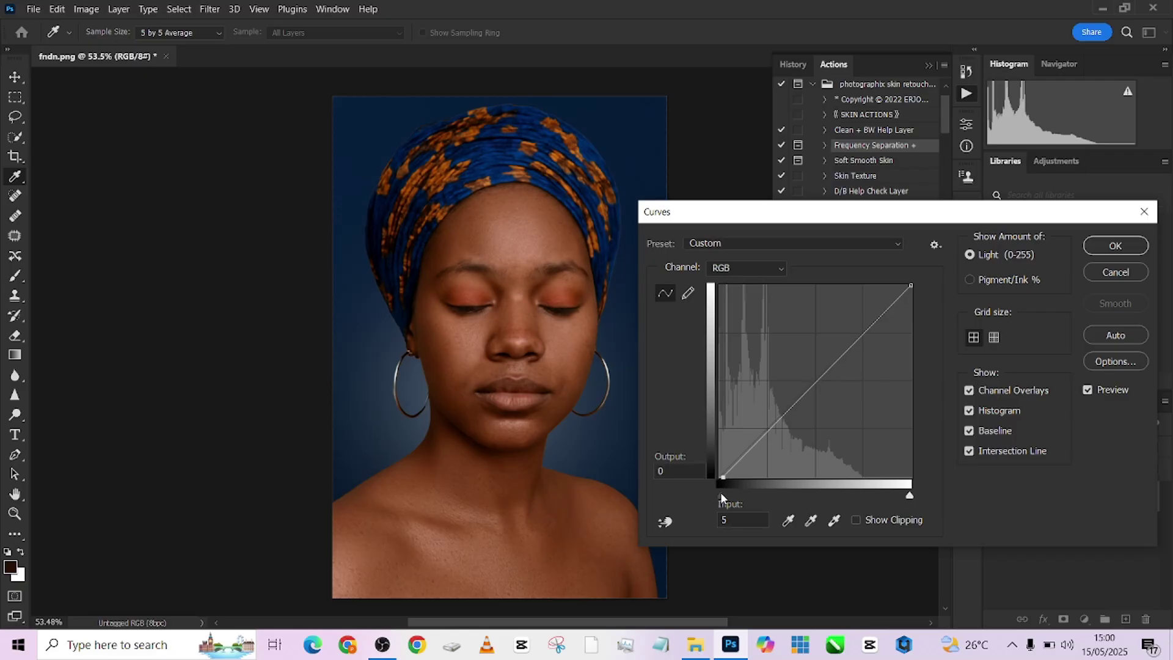
left_click(1109, 247)
- Run the Done4U Retouch action from the Done4U Retouch set, accepting a Gaussian Blur radius of 2 pixels
left_click(812, 85)
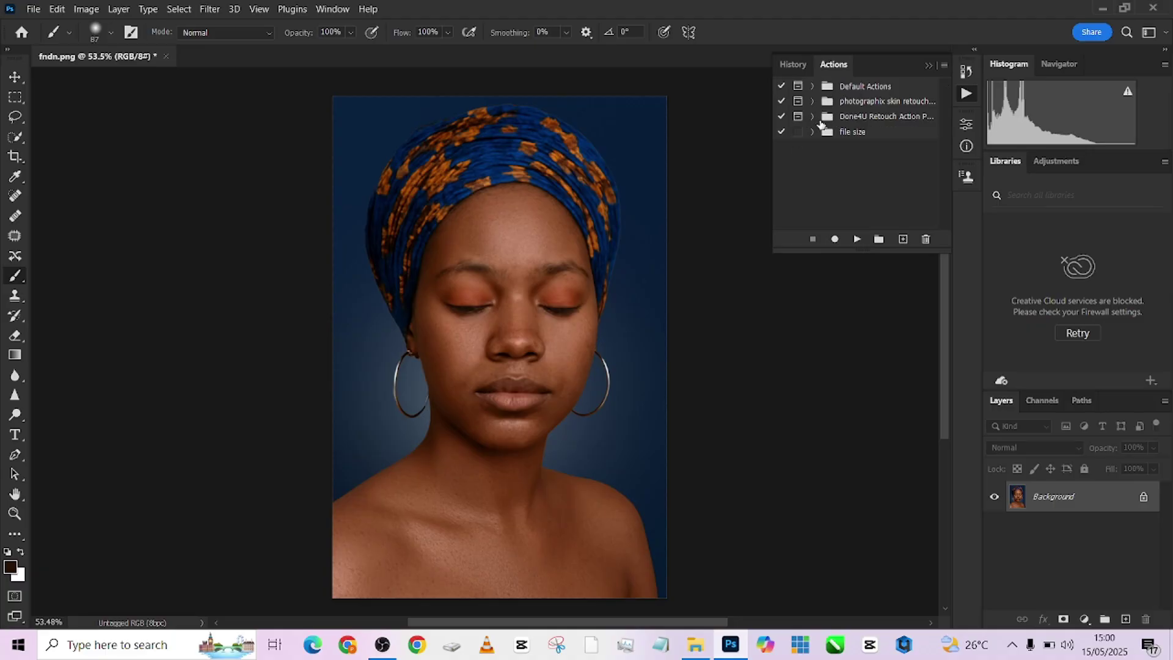
left_click(814, 117)
left_click(858, 132)
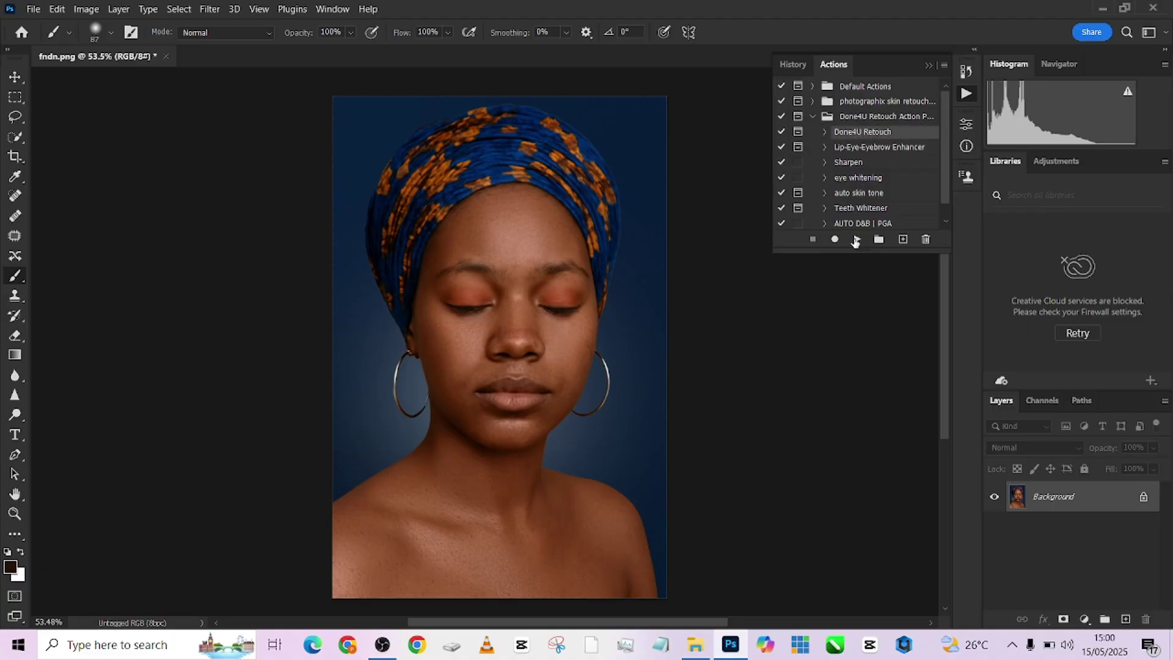
left_click(858, 240)
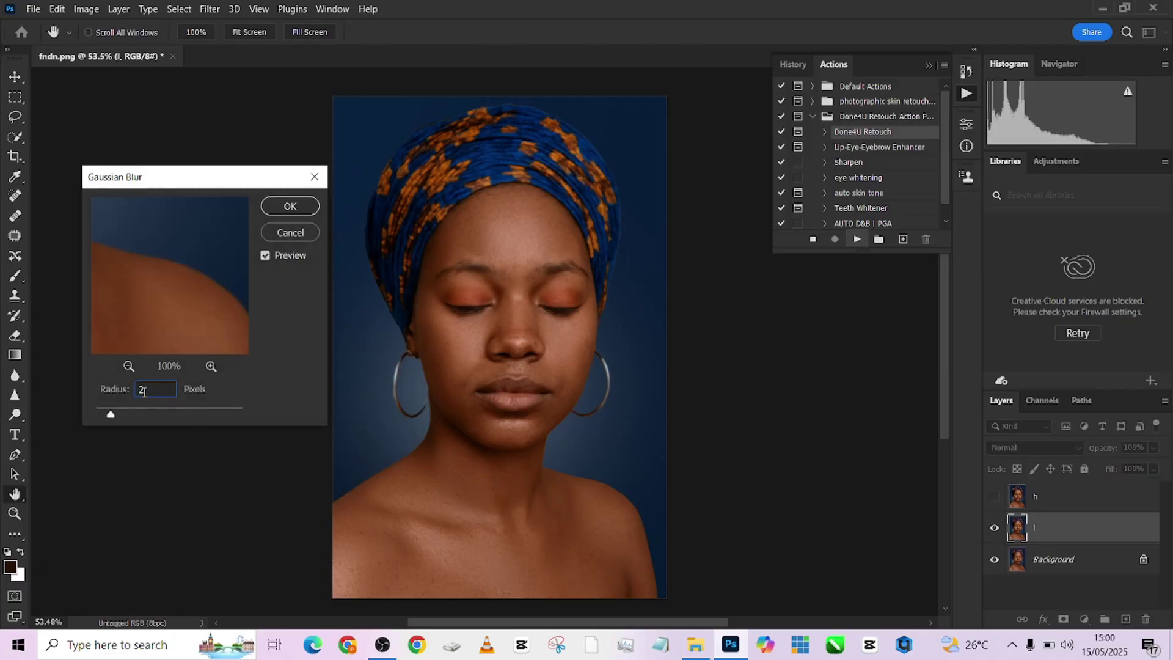
left_click(270, 207)
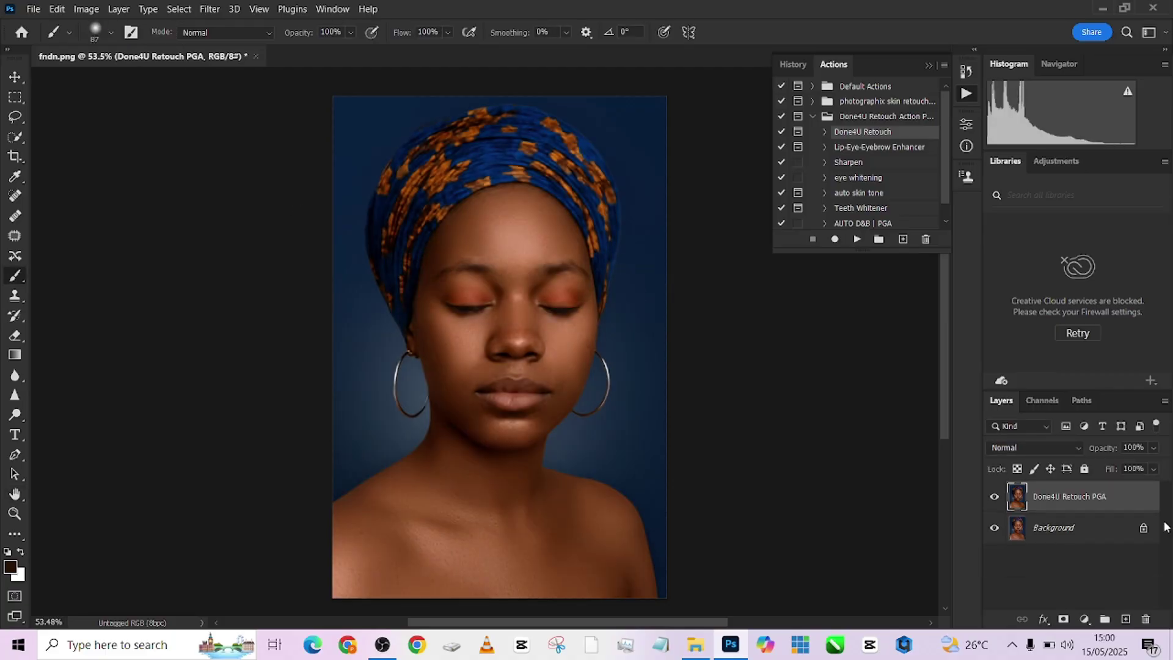
- Set the Done4U Retouch PGA layer's opacity to 50% and flatten the image
left_click_drag(1154, 448, 1129, 469)
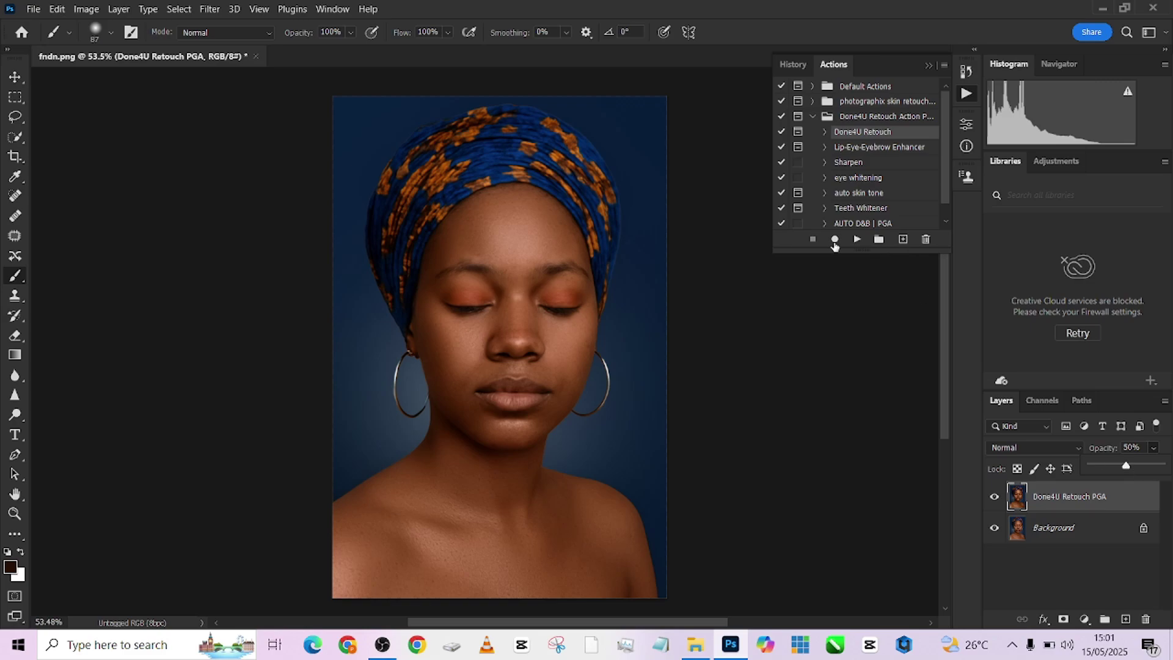
right_click(1031, 541)
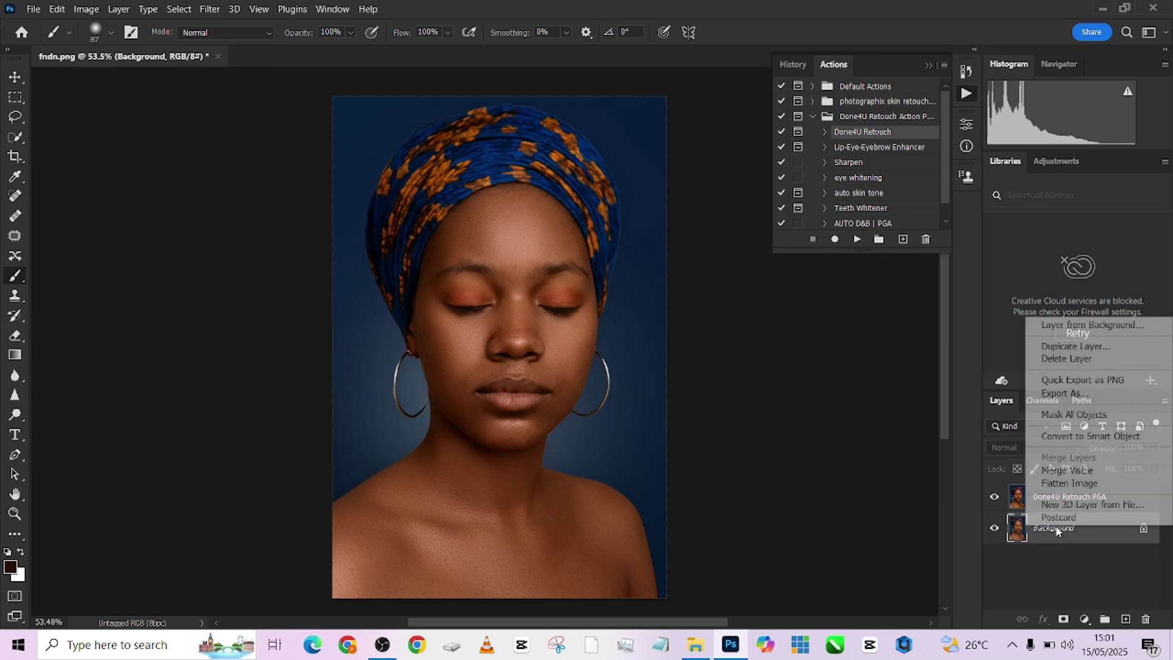
left_click(1066, 481)
- Compare the original fndn.png history state with Snapshot 1 several times, ending on Snapshot 1
left_click(793, 65)
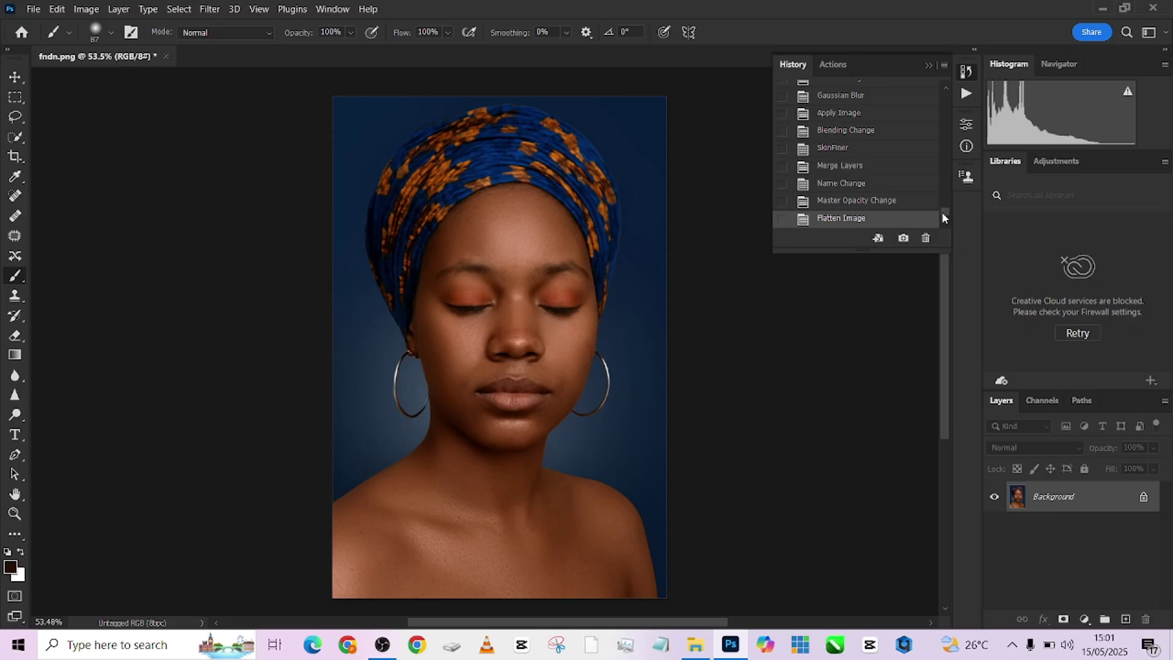
left_click_drag(941, 212, 947, 92)
left_click(862, 103)
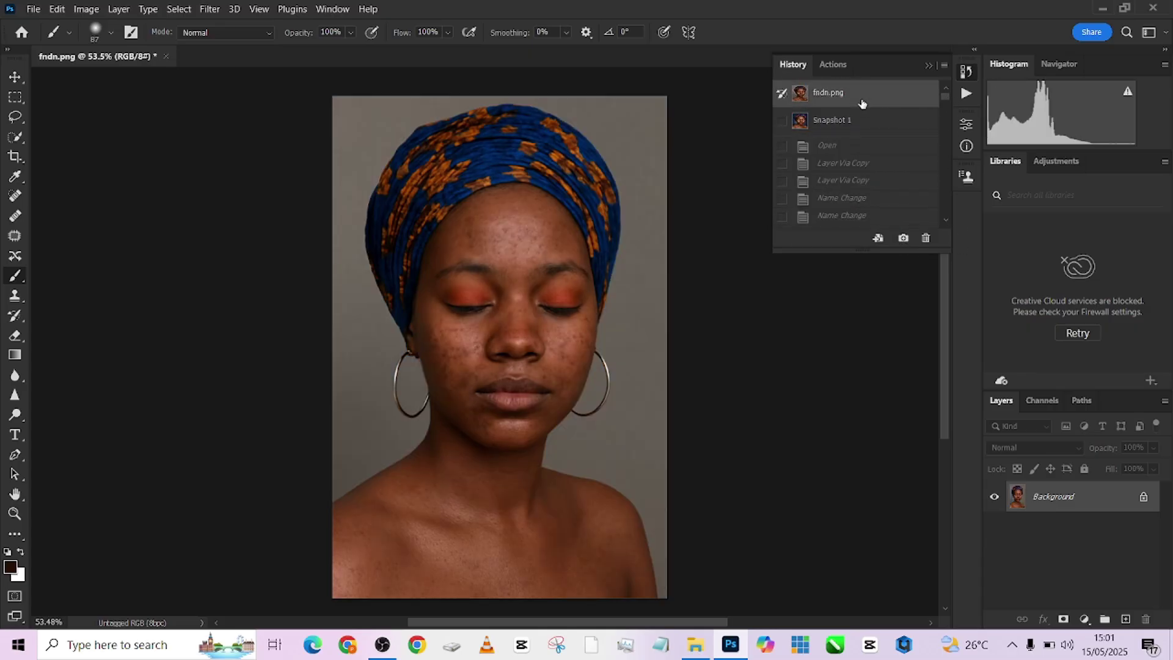
left_click(864, 121)
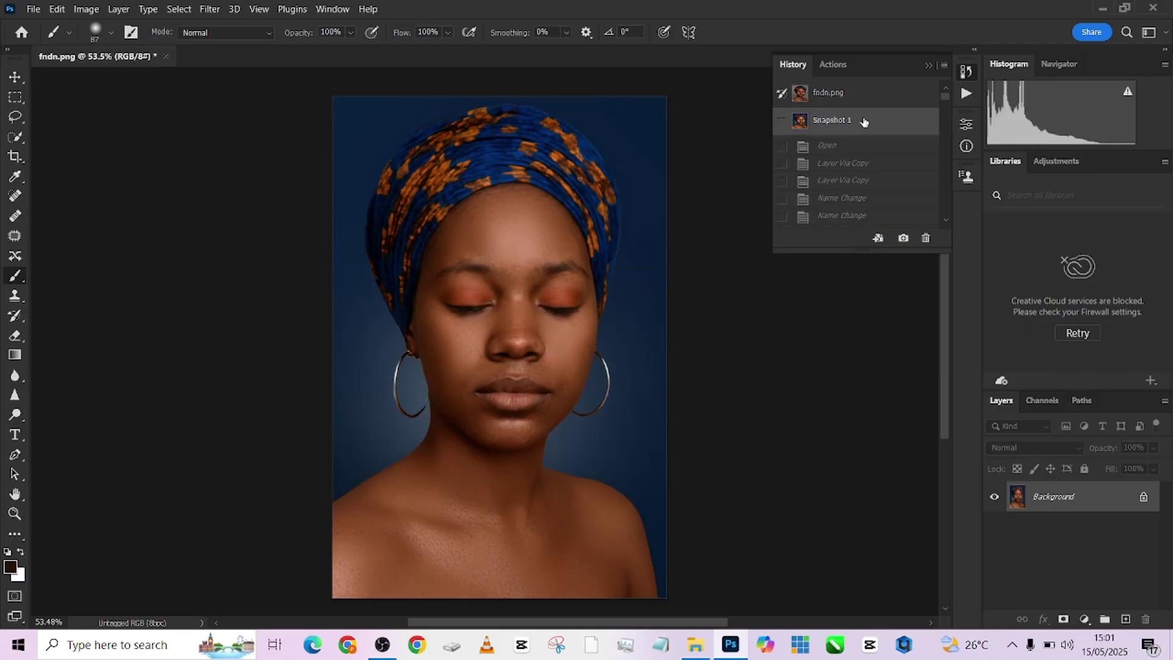
left_click(864, 98)
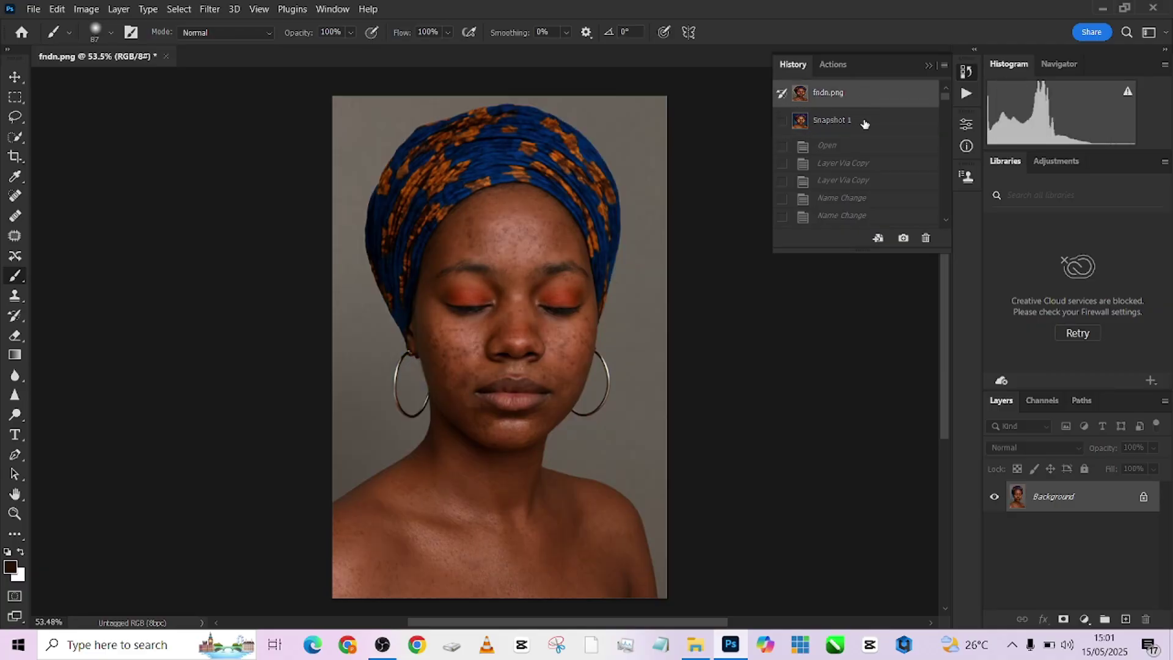
left_click(864, 121)
left_click(871, 91)
left_click(871, 123)
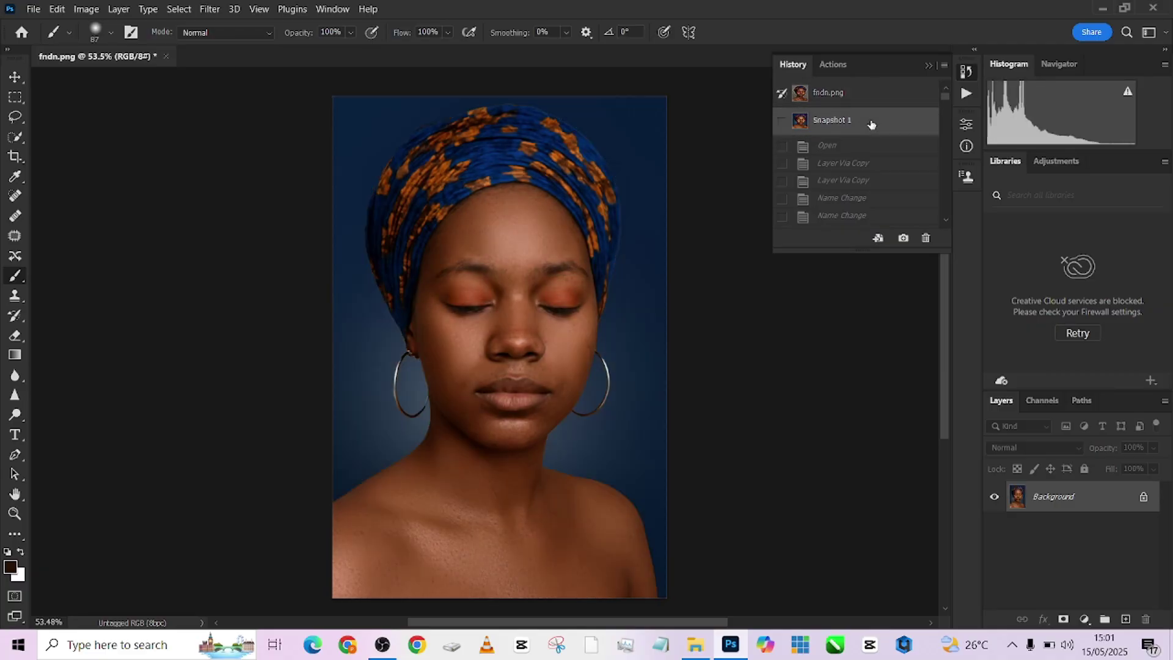